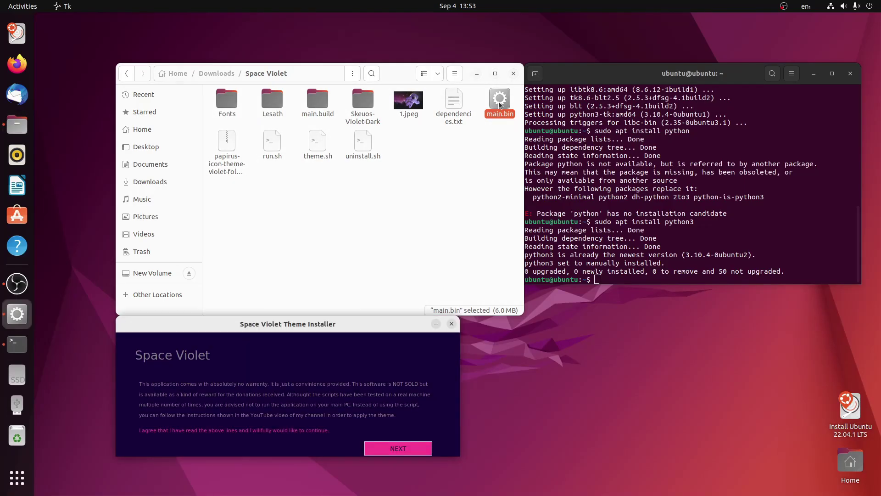
- Bring the installer above the file manager and accept the Space Violet disclaimer
{"action": "left_click_drag", "start_coordinate": [312, 326], "coordinate": [380, 102]}
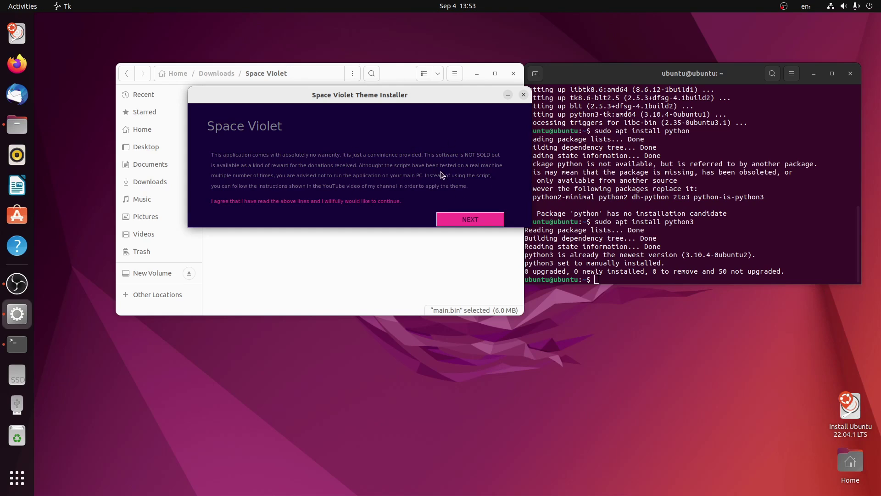
{"action": "left_click", "coordinate": [484, 221]}
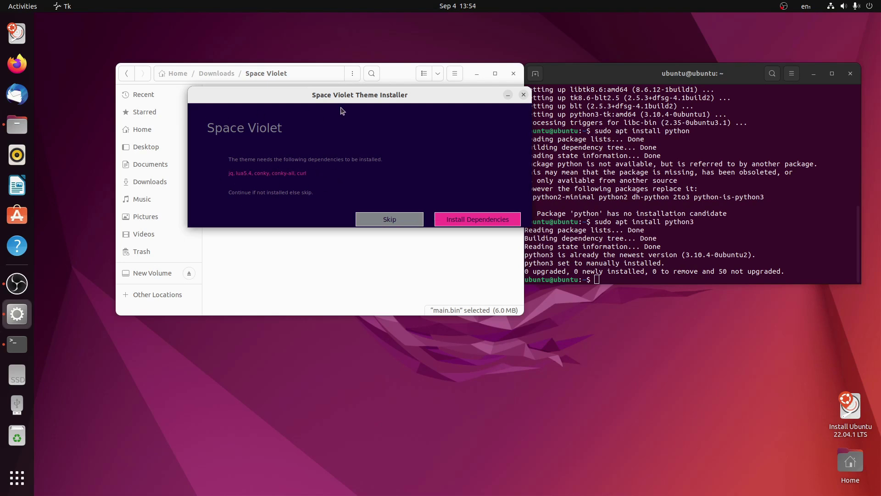
- Shift the installer left and install the jq, lua5.4, conky, conky-all and curl dependencies
{"action": "left_click_drag", "start_coordinate": [342, 107], "coordinate": [263, 107]}
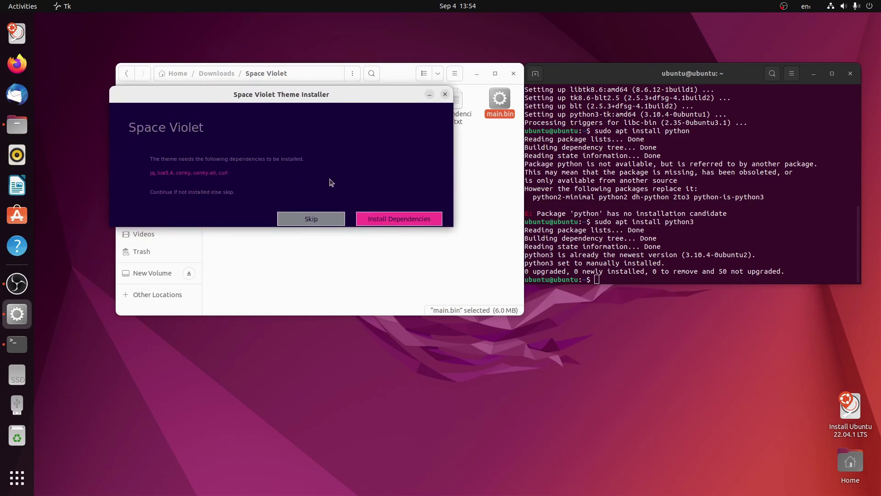
{"action": "left_click", "coordinate": [398, 220]}
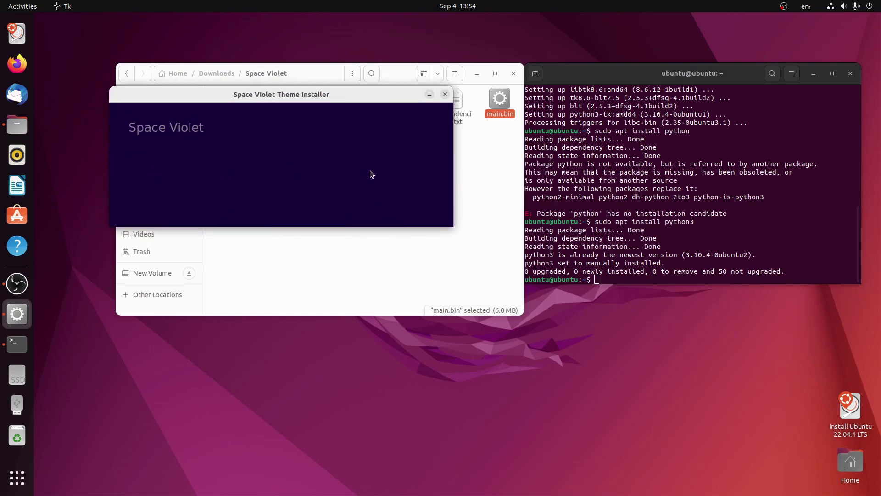
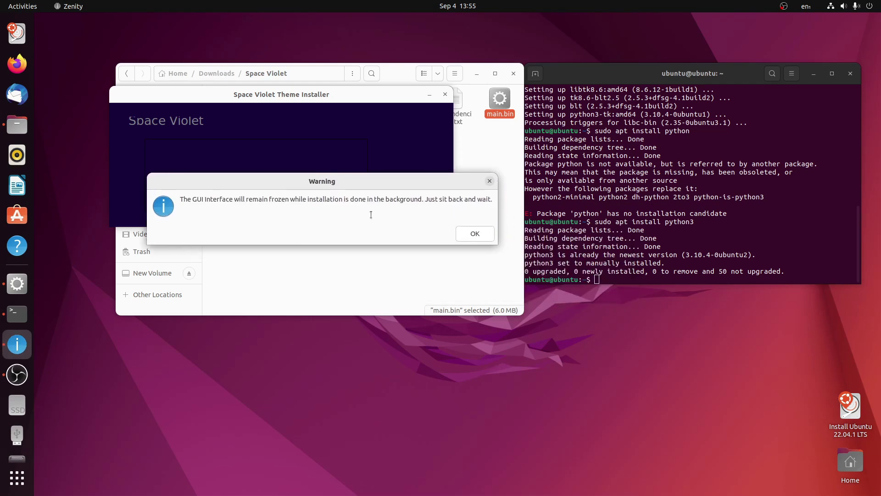
- Accept the frozen-interface warning and the GTK 4.0, dock and completion notices to finish the Space Violet install
{"action": "left_click", "coordinate": [467, 235]}
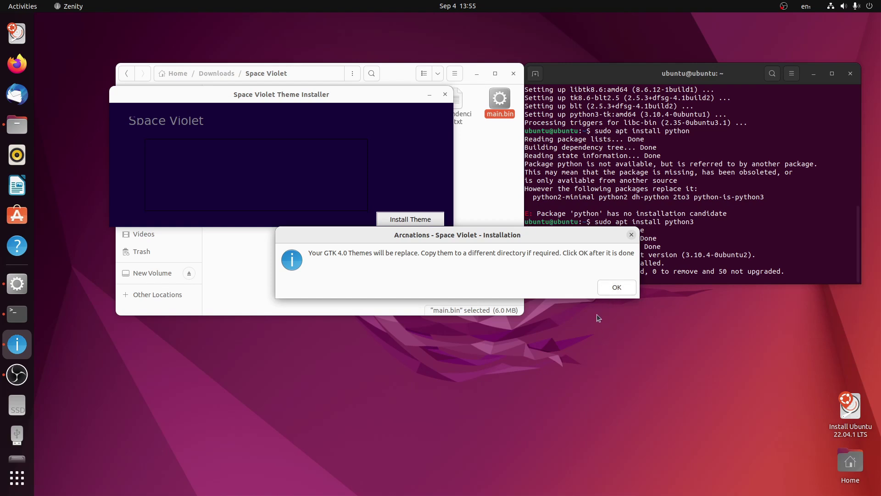
{"action": "left_click", "coordinate": [608, 289]}
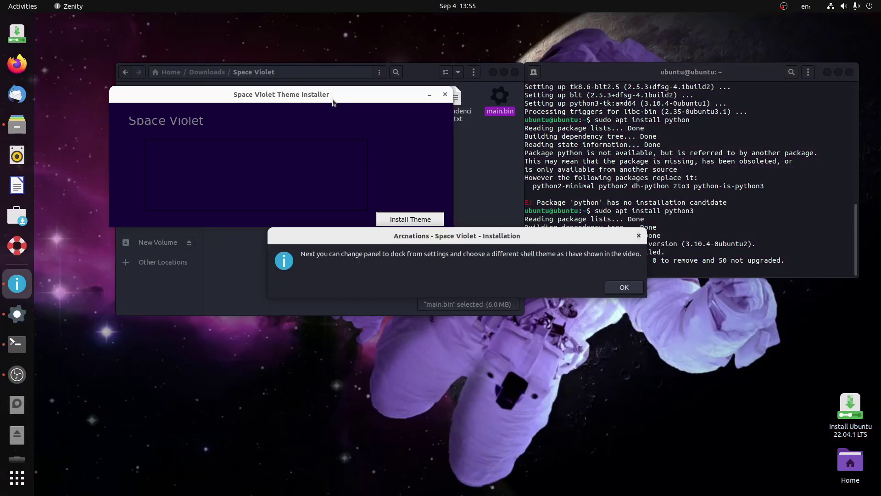
{"action": "left_click", "coordinate": [608, 289]}
{"action": "left_click", "coordinate": [492, 287]}
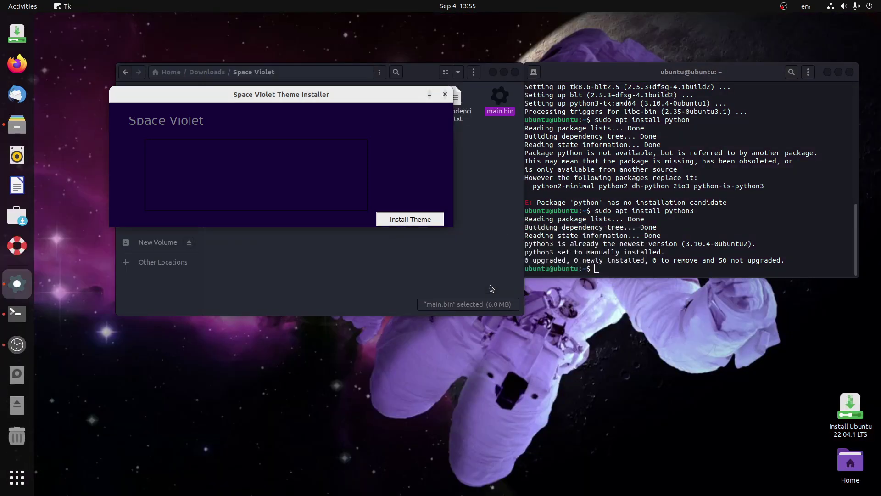
{"action": "left_click", "coordinate": [574, 288]}
{"action": "left_click", "coordinate": [556, 286]}
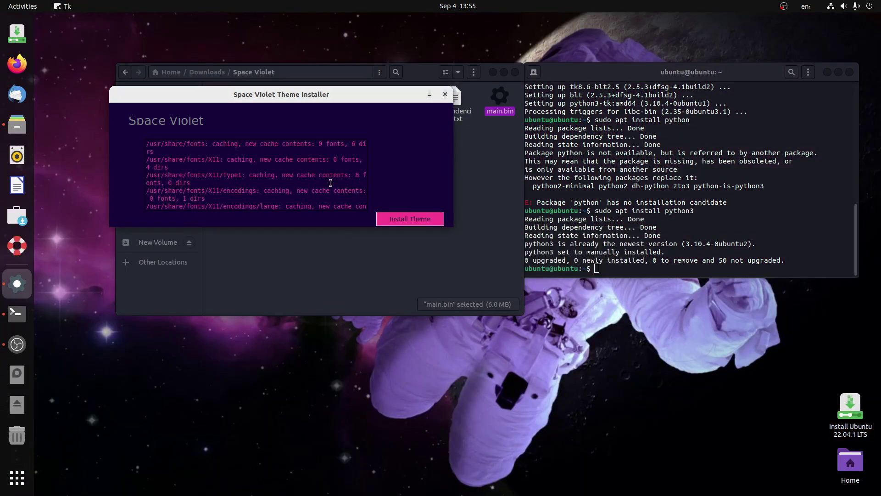
{"action": "left_click_drag", "start_coordinate": [355, 191], "coordinate": [207, 207]}
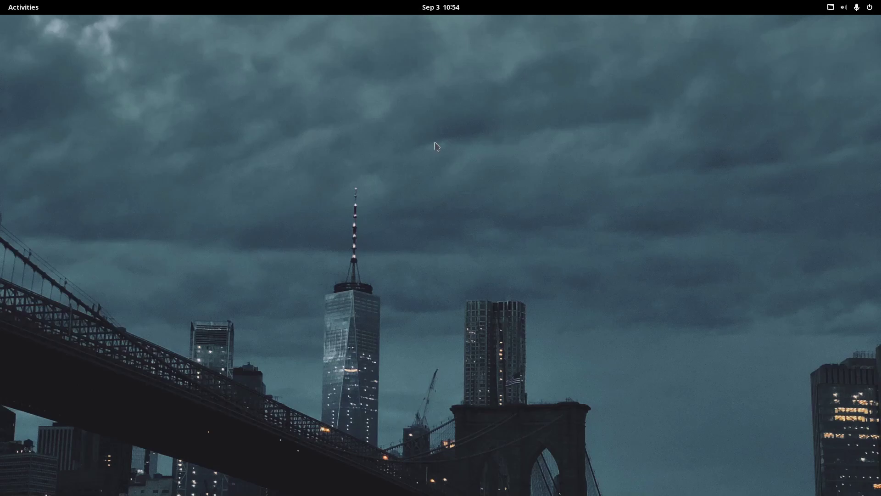
- Launch Firefox from an Activities search for 'fire'
{"action": "left_click", "coordinate": [3, 2]}
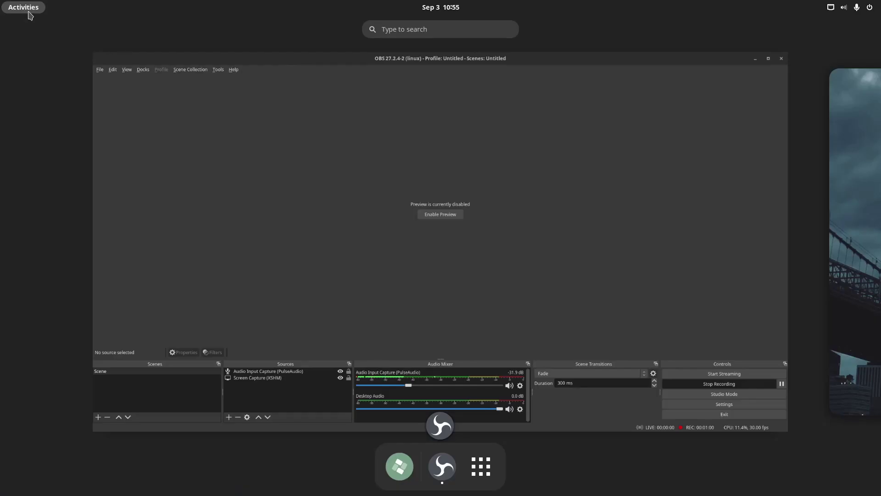
{"action": "type", "text": "fire"}
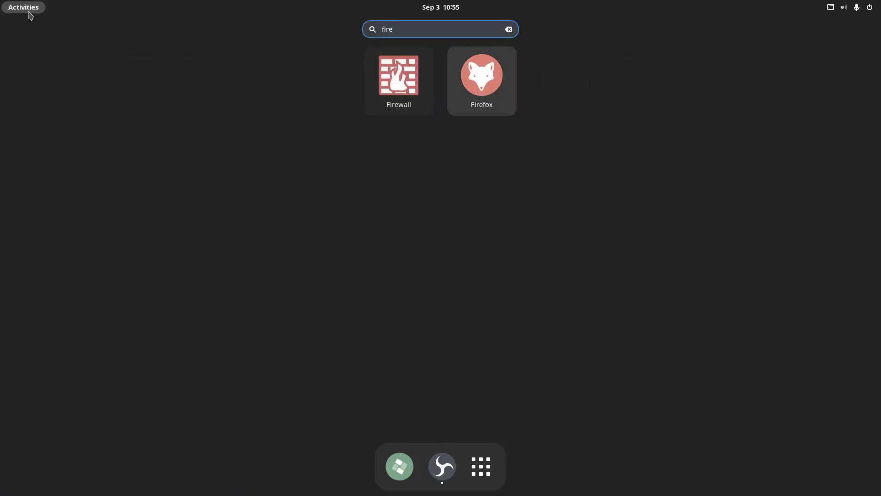
{"action": "key", "text": "Return"}
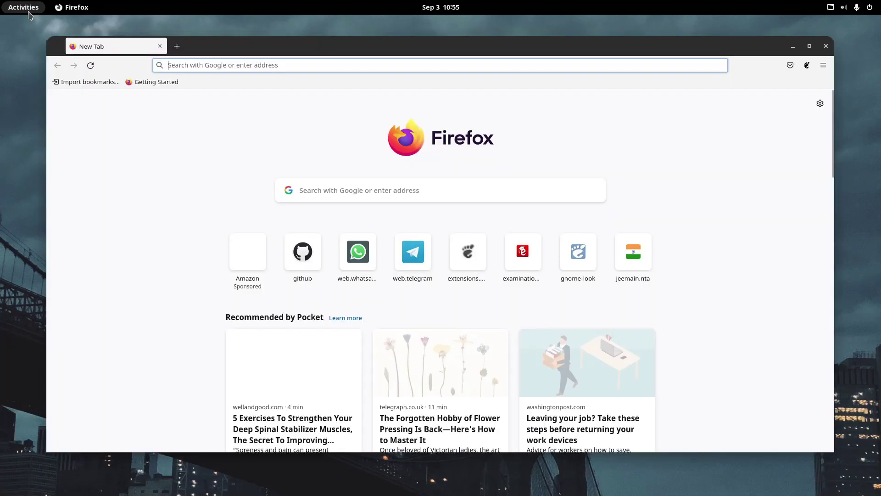
- Launch Google Chrome from an Activities search for 'chrome'
{"action": "left_click", "coordinate": [4, 3]}
{"action": "type", "text": "chrome"}
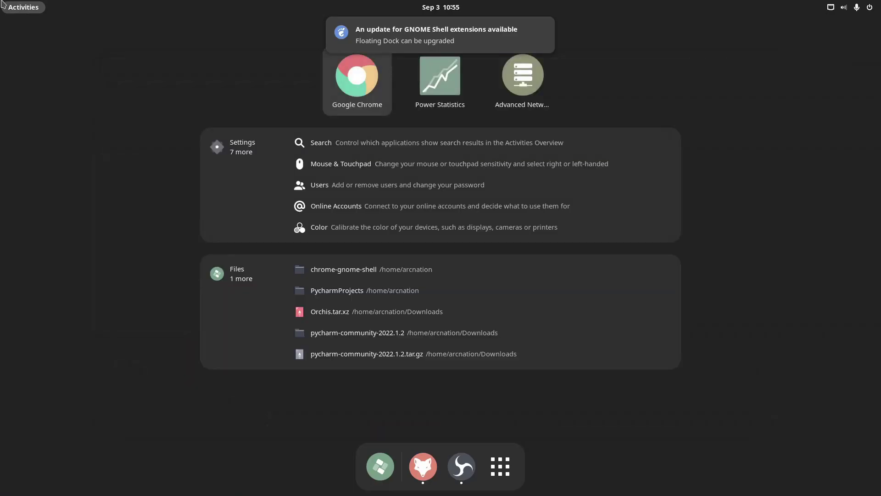
{"action": "key", "text": "Return"}
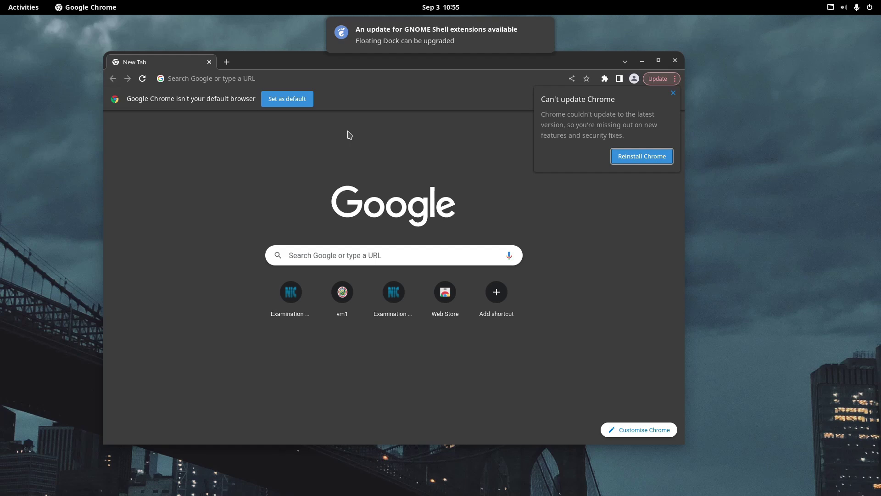
- Dismiss the Chrome update warning and Google 'github aylur dotfiles'
{"action": "left_click", "coordinate": [473, 84]}
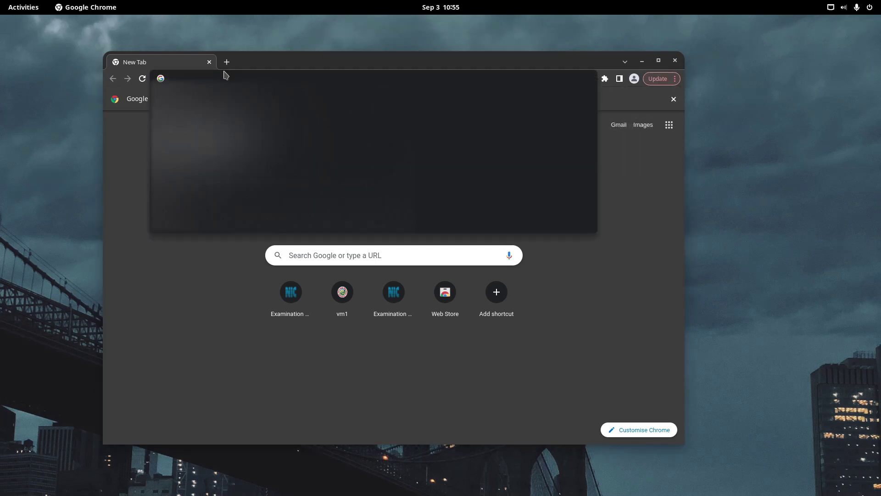
{"action": "left_click", "coordinate": [188, 321]}
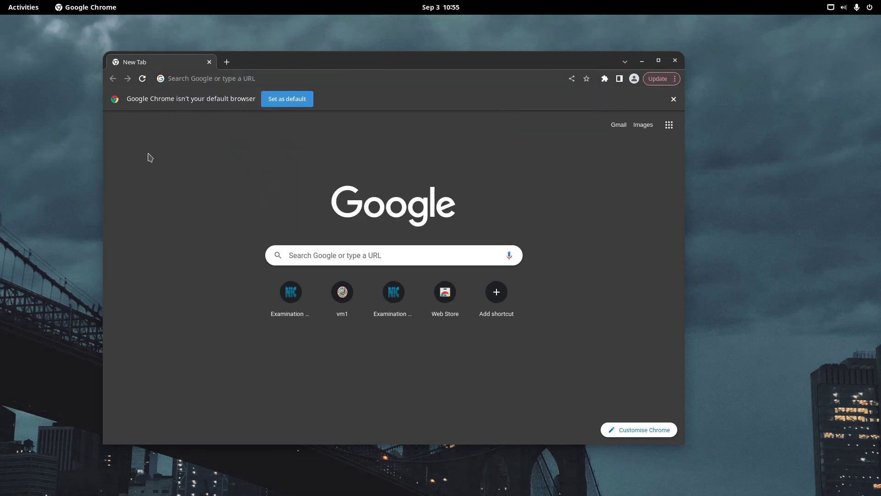
{"action": "left_click", "coordinate": [330, 255]}
{"action": "type", "text": "gi"}
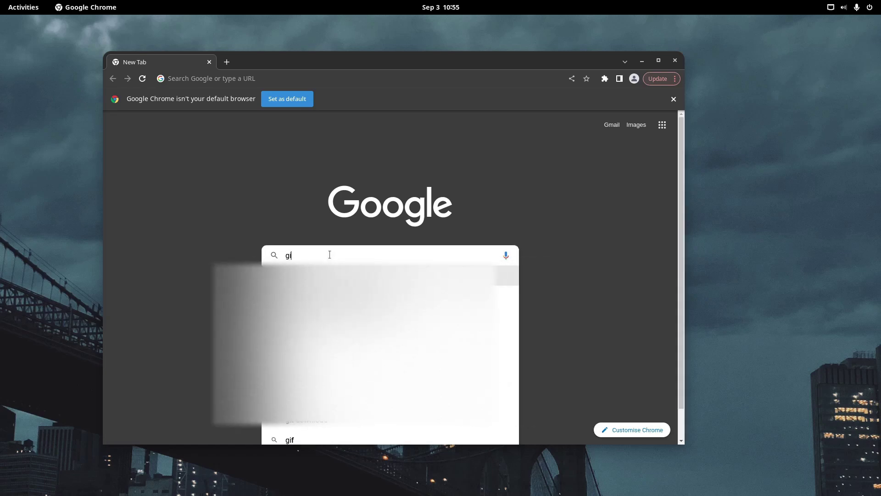
{"action": "type", "text": "thub ay"}
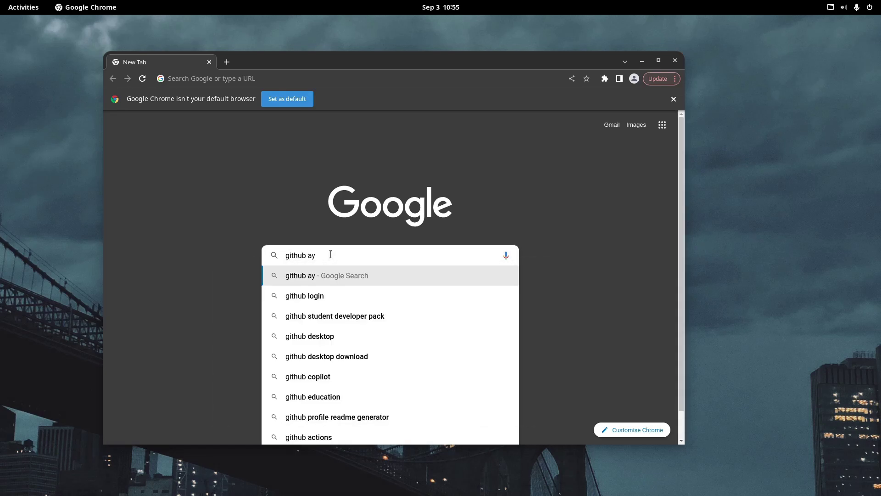
{"action": "type", "text": "lur dotfiles"}
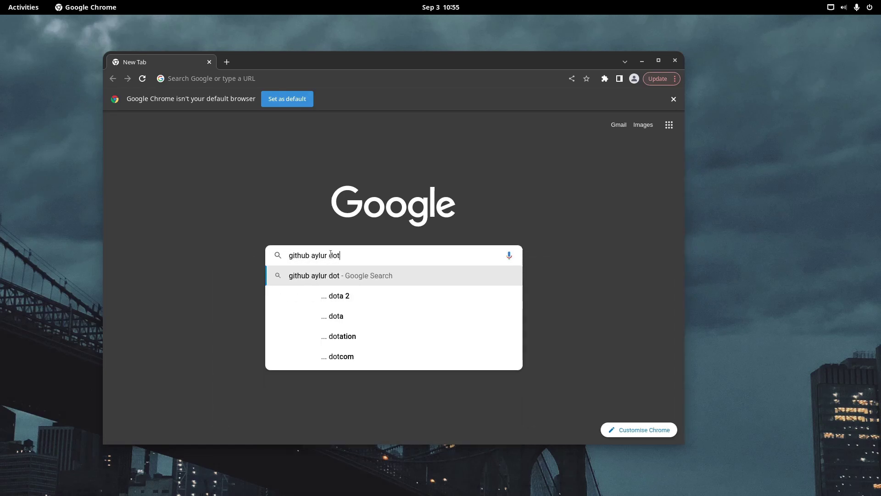
{"action": "key", "text": "Return"}
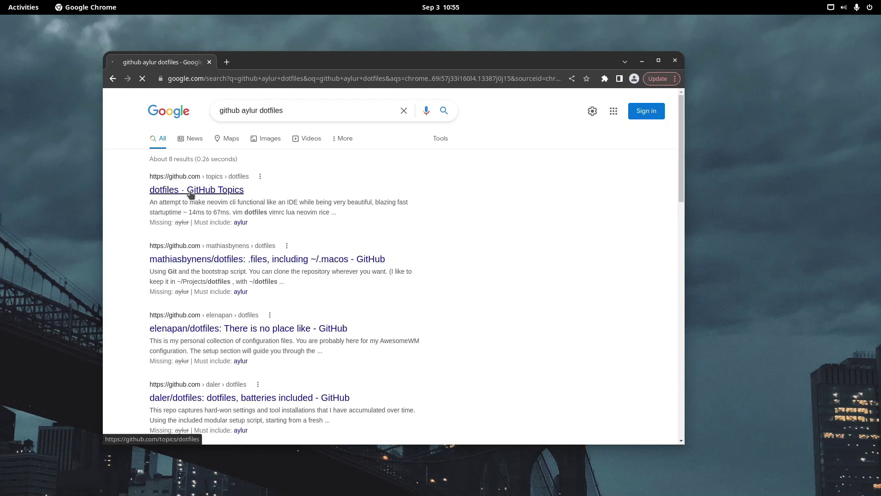
- Open the dotfiles GitHub Topics result, then return to the search results and browse them
{"action": "left_click", "coordinate": [225, 191]}
{"action": "key", "text": "alt+Left"}
{"action": "scroll", "coordinate": [225, 196], "scroll_direction": "down", "scroll_amount": 2}
{"action": "scroll", "coordinate": [225, 197], "scroll_direction": "down", "scroll_amount": 4}
{"action": "scroll", "coordinate": [226, 198], "scroll_direction": "up", "scroll_amount": 5}
- Go directly to github.com/aylur/dotfiles through the address bar
{"action": "left_click", "coordinate": [236, 81]}
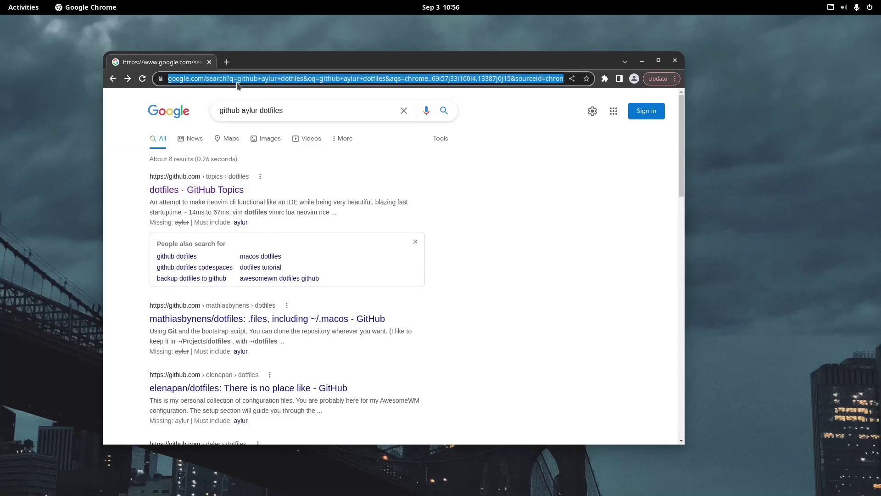
{"action": "type", "text": "github"}
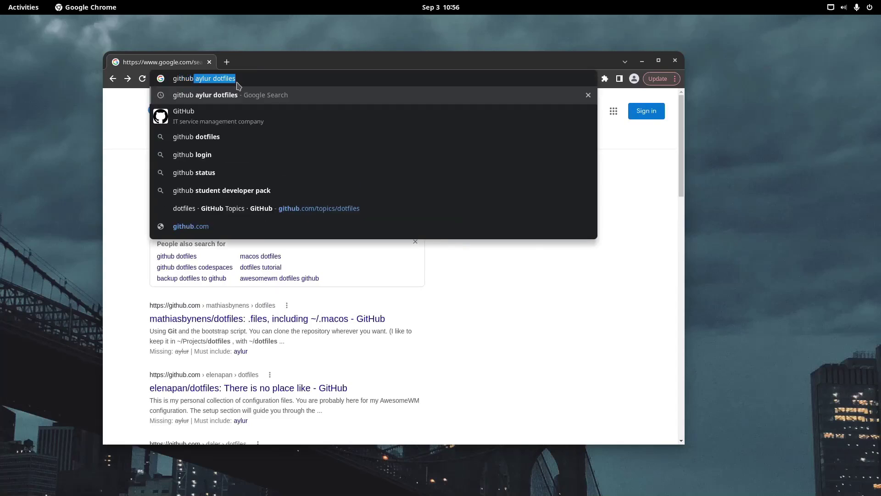
{"action": "type", "text": ".com/aylur/dotfiles"}
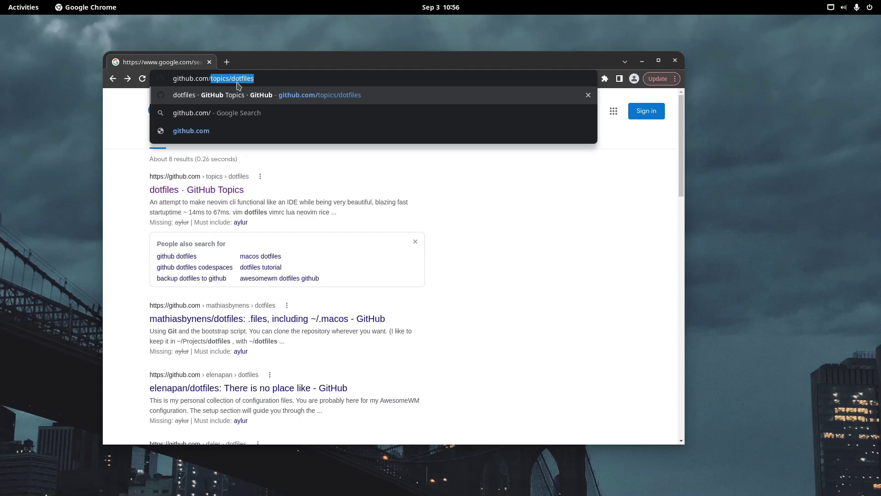
{"action": "key", "text": "Return"}
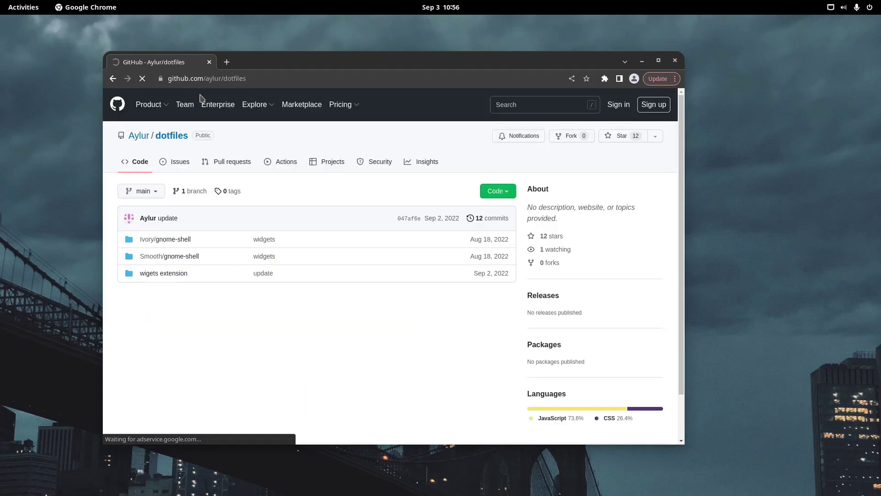
- Correct the address to github.com/Aylur/dotfiles and reload it
{"action": "left_click", "coordinate": [208, 79]}
{"action": "left_click", "coordinate": [207, 79]}
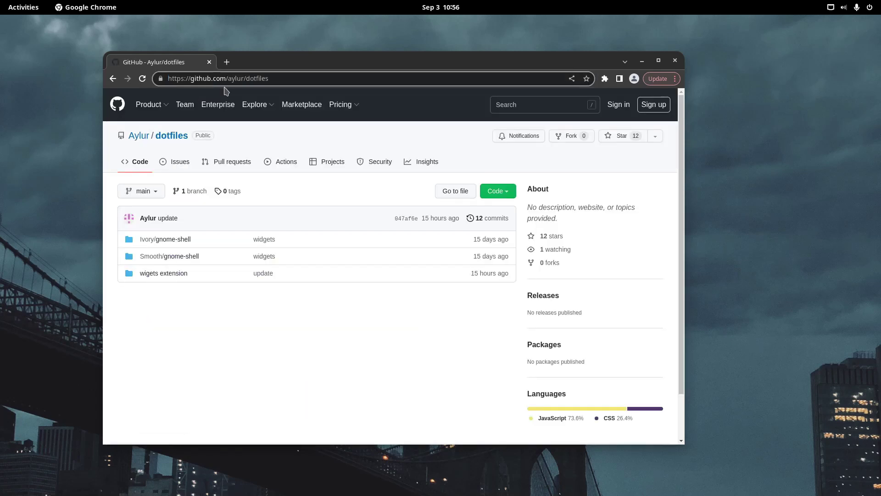
{"action": "key", "text": "BackSpace"}
{"action": "type", "text": "A"}
{"action": "key", "text": "Return"}
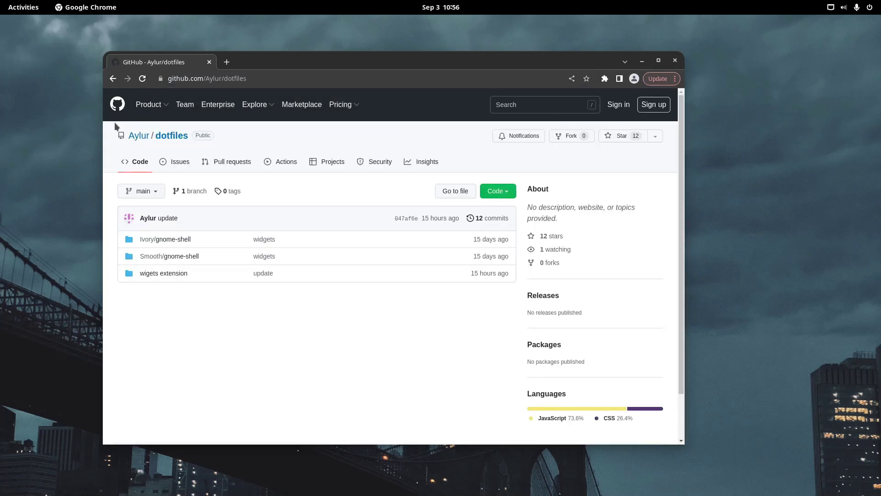
- Download the repository as a ZIP and show dotfiles-main (1).zip in its folder
{"action": "left_click", "coordinate": [498, 191]}
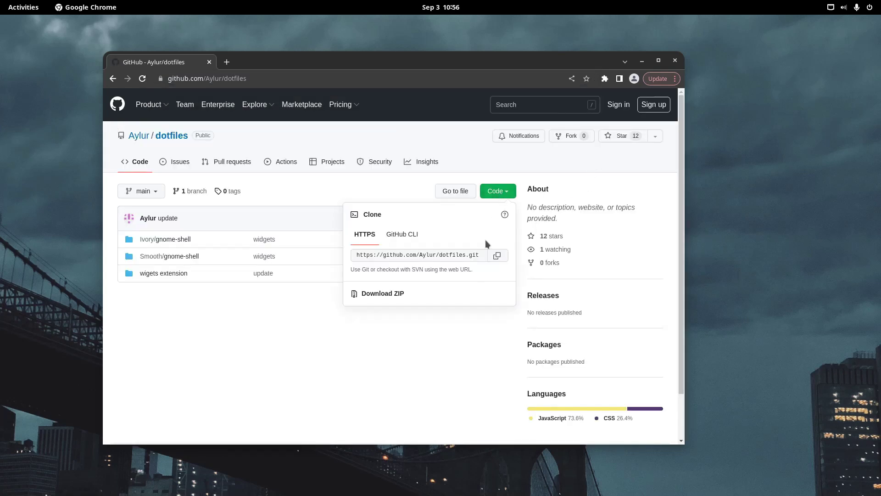
{"action": "left_click", "coordinate": [383, 291]}
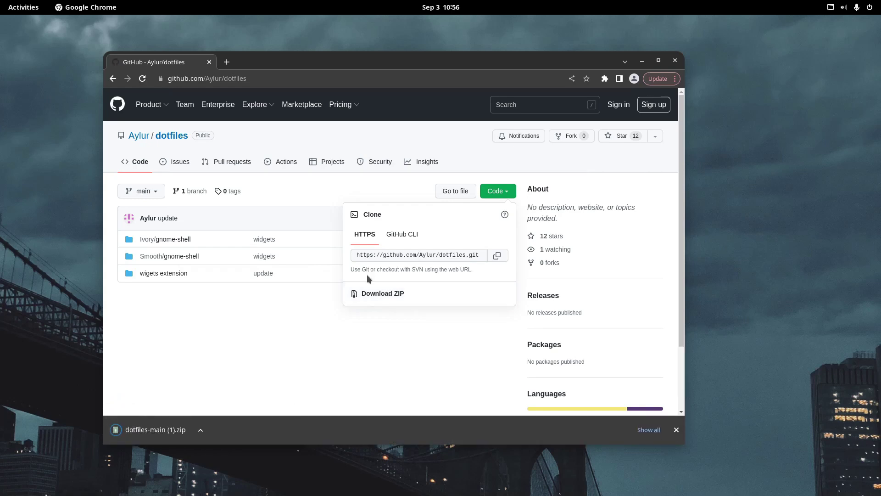
{"action": "left_click", "coordinate": [200, 434]}
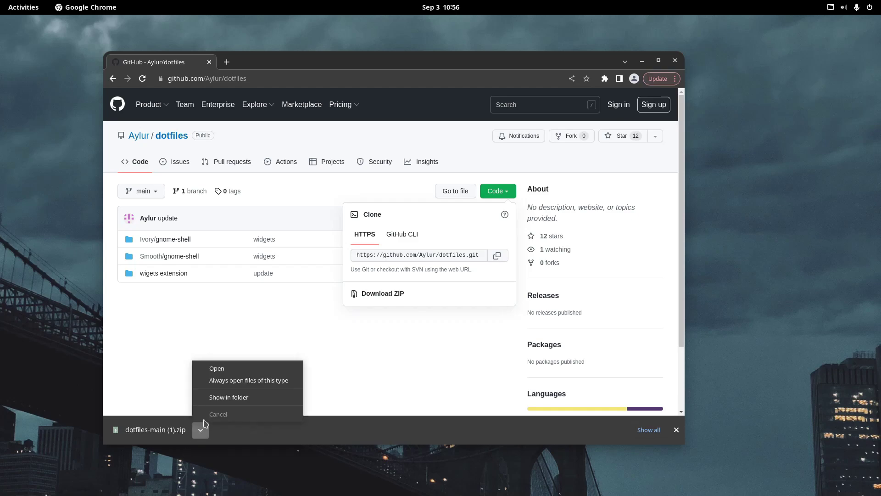
{"action": "left_click", "coordinate": [225, 399]}
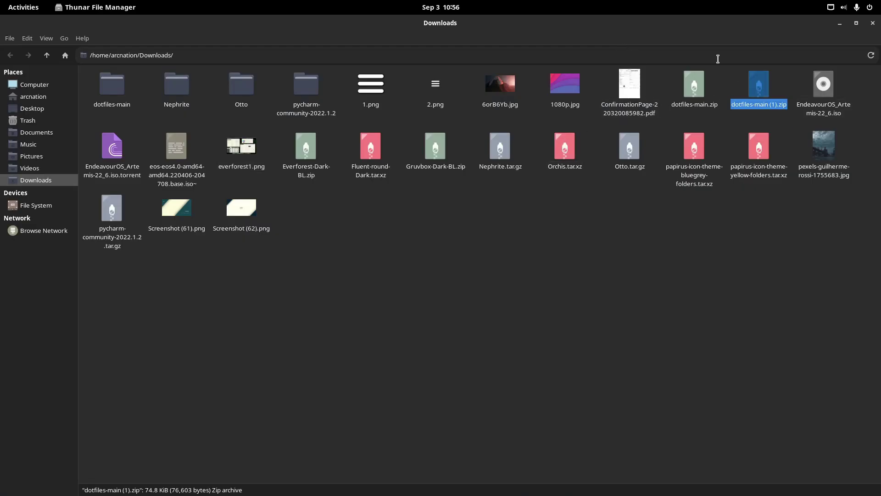
- Extract the widgets extension zip from dotfiles-main.zip's wigets folder into Downloads
{"action": "key", "text": "super+Down"}
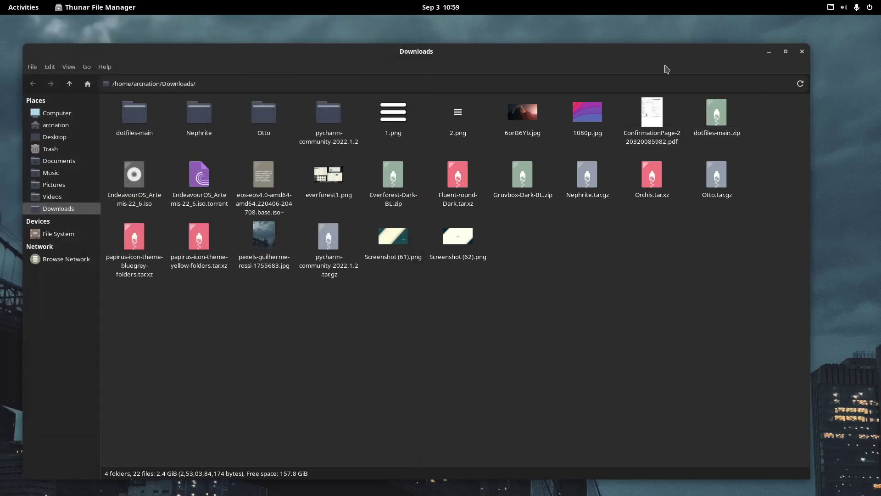
{"action": "double_click", "coordinate": [717, 102]}
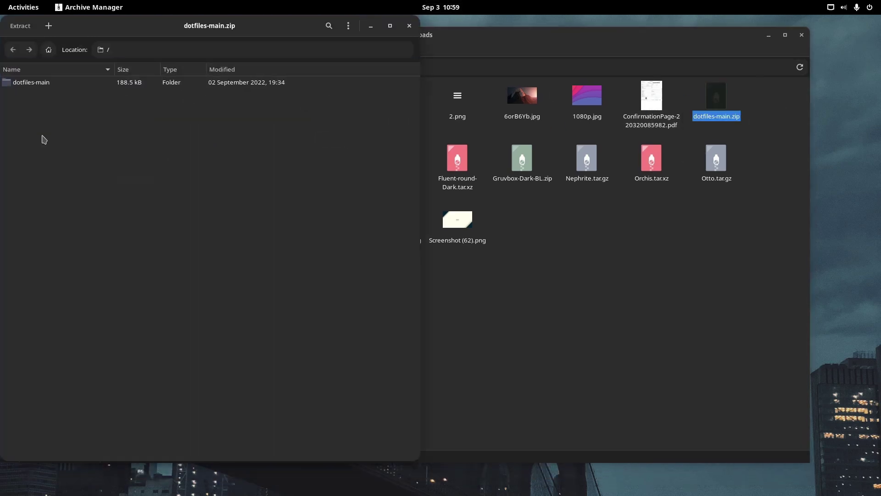
{"action": "double_click", "coordinate": [102, 86]}
{"action": "double_click", "coordinate": [68, 110]}
{"action": "left_click_drag", "start_coordinate": [69, 98], "coordinate": [571, 250]}
{"action": "left_click", "coordinate": [501, 231]}
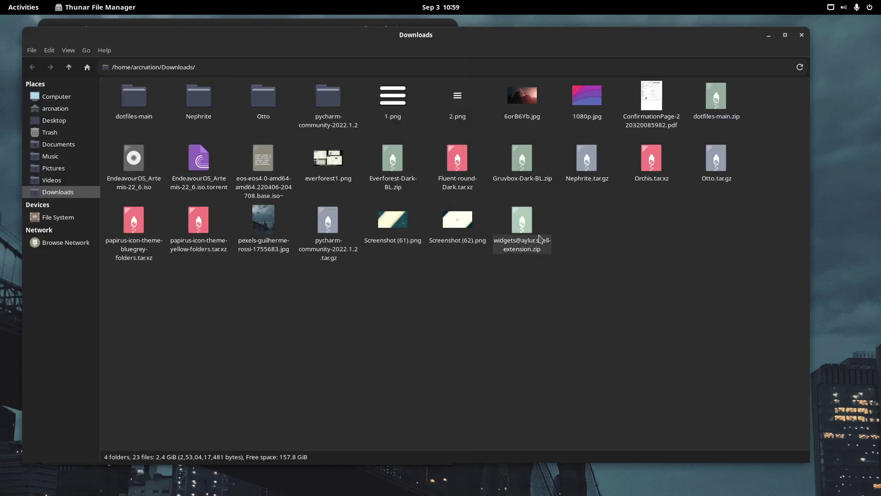
- Close Archive Manager and open a terminal in the Downloads folder
{"action": "left_click", "coordinate": [284, 24]}
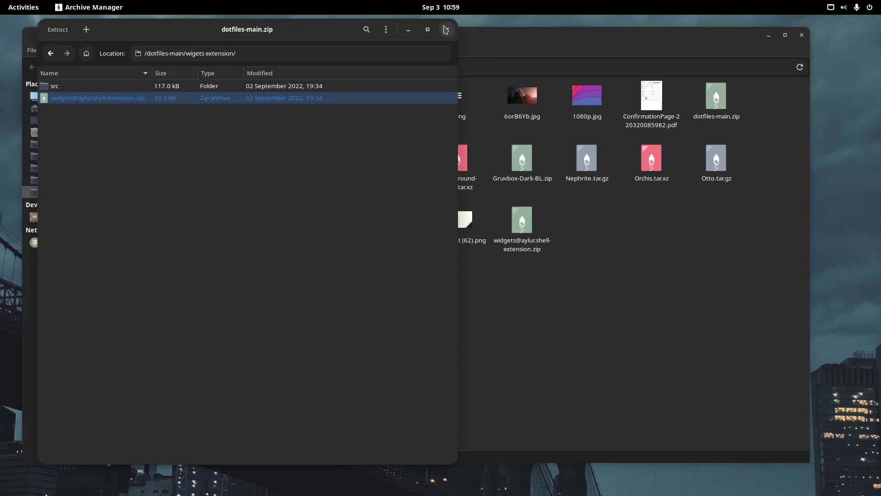
{"action": "left_click", "coordinate": [447, 29]}
{"action": "right_click", "coordinate": [480, 297]}
{"action": "left_click", "coordinate": [514, 350]}
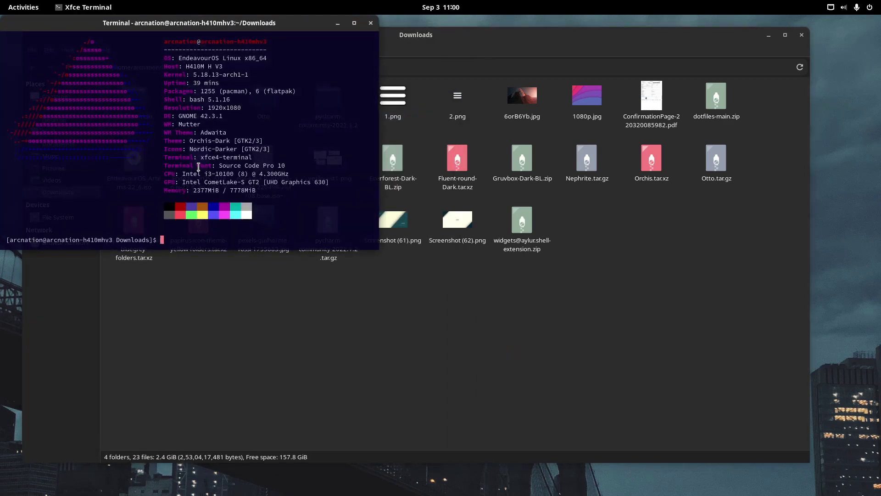
{"action": "type", "text": "gnome-extensions install"}
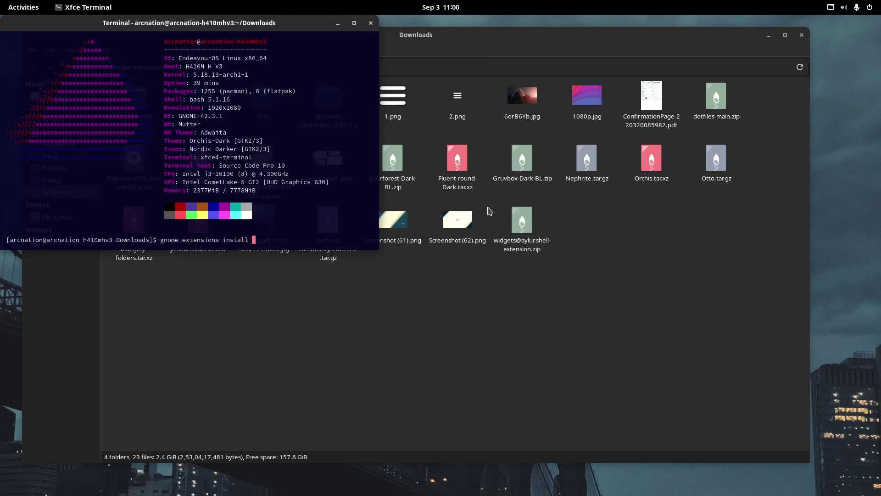
{"action": "right_click", "coordinate": [507, 227]}
{"action": "left_click", "coordinate": [555, 337]}
{"action": "key", "text": "super+c"}
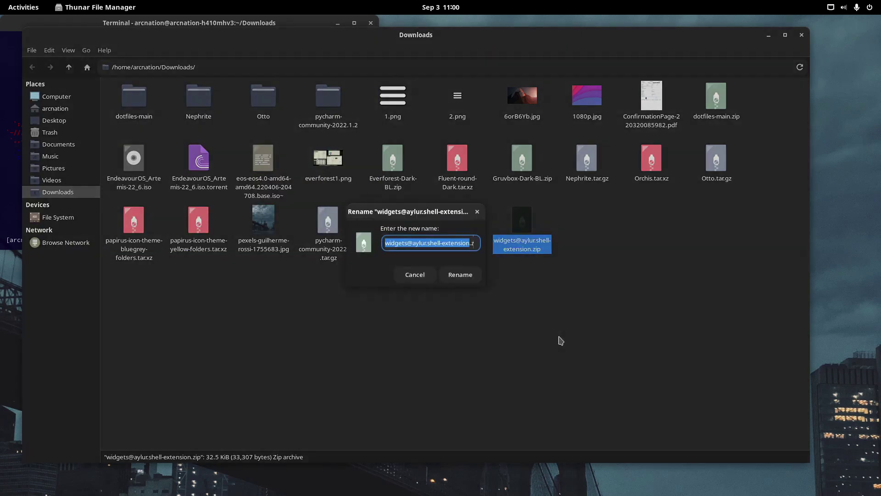
{"action": "key", "text": "alt+Tab"}
{"action": "middle_click", "coordinate": [282, 206]}
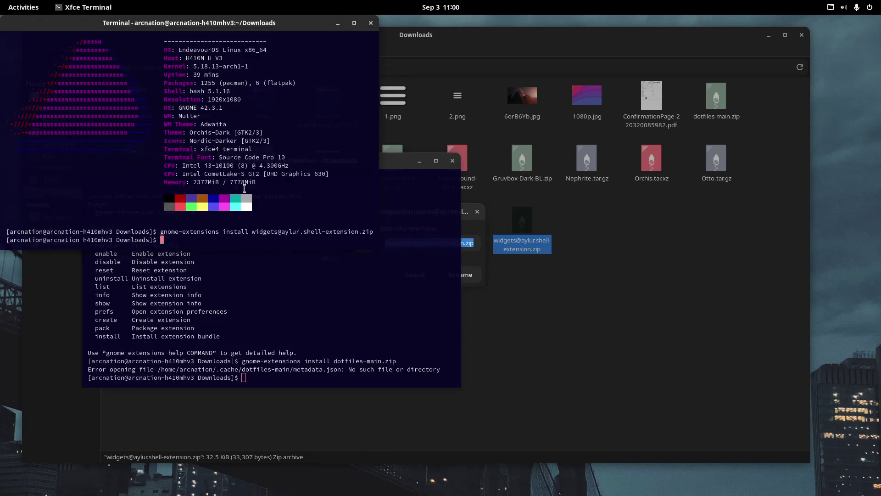
{"action": "left_click", "coordinate": [371, 22]}
{"action": "left_click", "coordinate": [452, 161]}
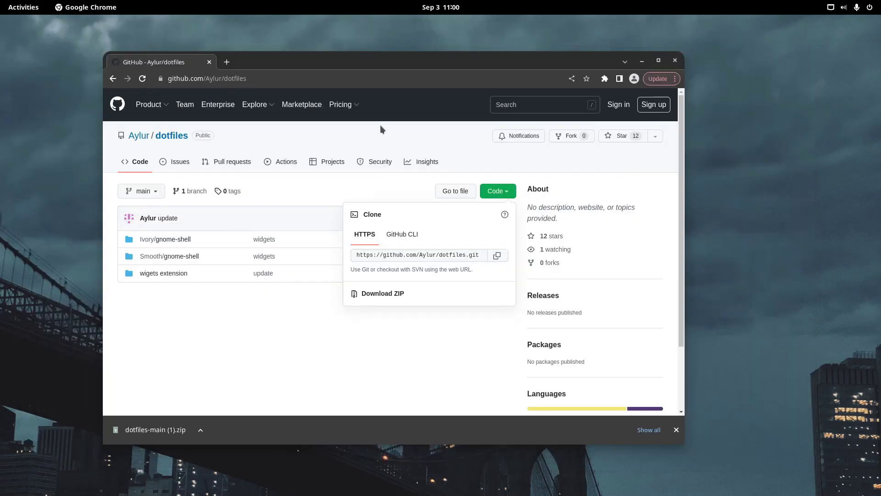
- Open the User Themes extension page in a new tab via a 'gnome' suggestion
{"action": "left_click", "coordinate": [227, 62]}
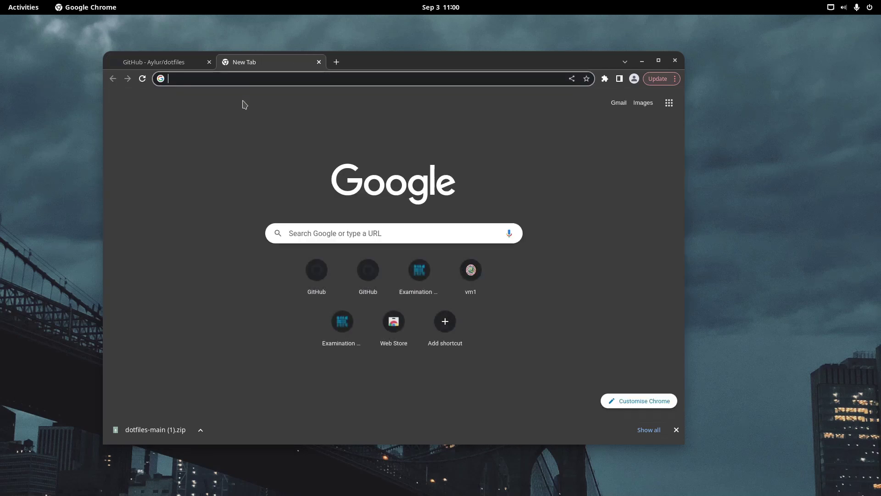
{"action": "type", "text": "gnome"}
{"action": "key", "text": "Down"}
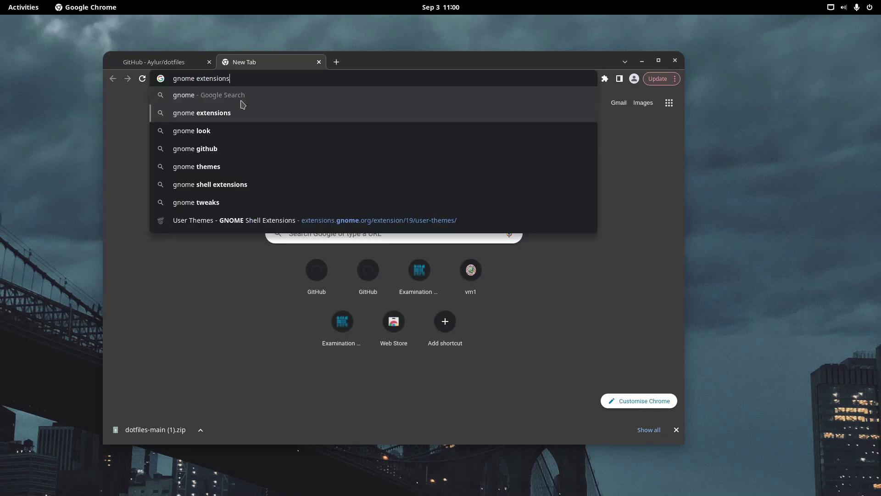
{"action": "left_click", "coordinate": [261, 219]}
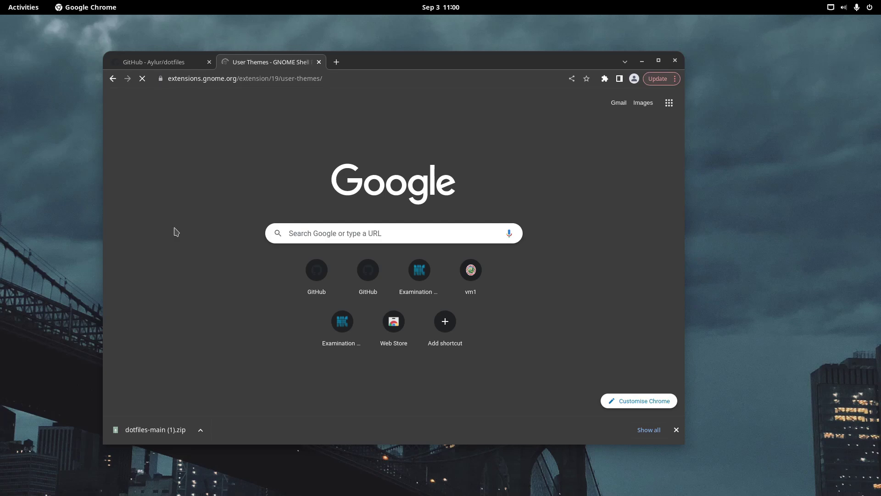
- Launch the Extensions app by searching 'exte' in the overview
{"action": "key", "text": "super"}
{"action": "type", "text": "exte"}
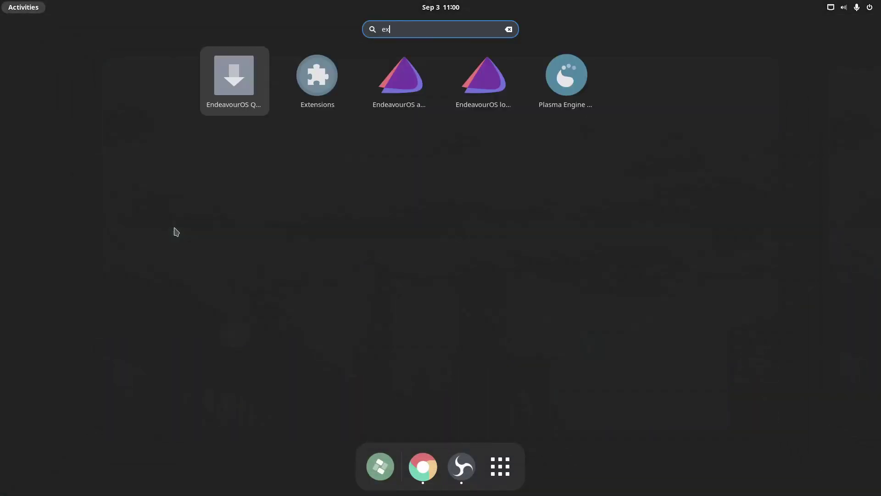
{"action": "key", "text": "Return"}
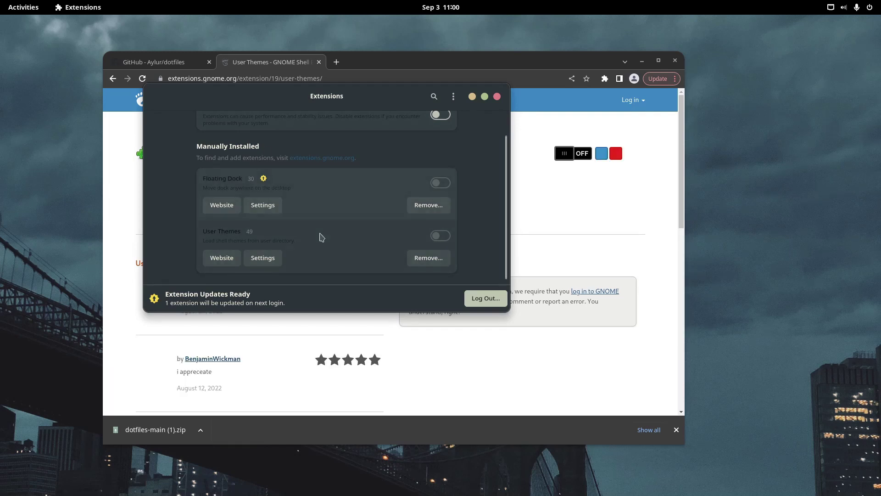
- Turn on user-installed extensions, then close the Extensions and Chrome windows
{"action": "left_click", "coordinate": [440, 115]}
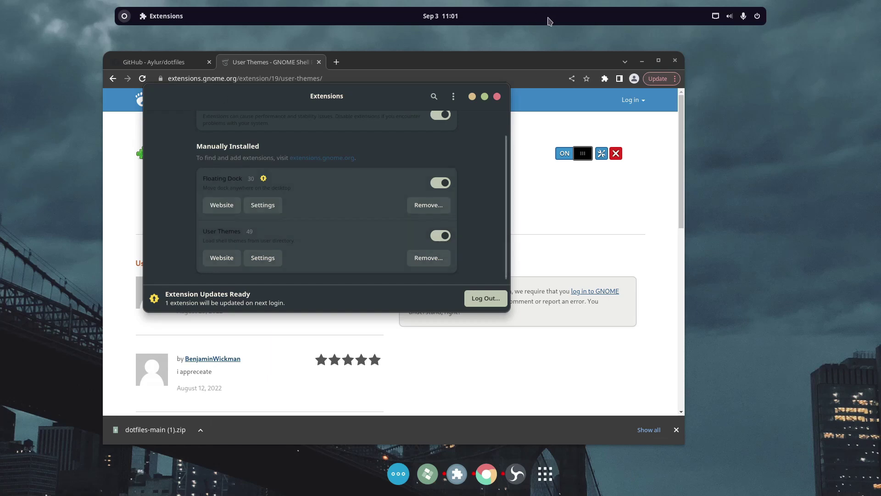
{"action": "left_click", "coordinate": [498, 97]}
{"action": "left_click_drag", "start_coordinate": [500, 67], "coordinate": [421, 63]}
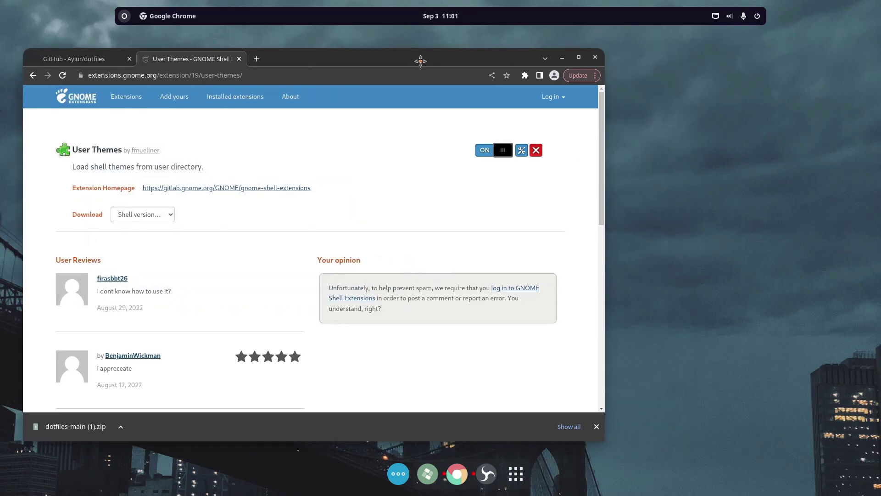
{"action": "left_click", "coordinate": [596, 58]}
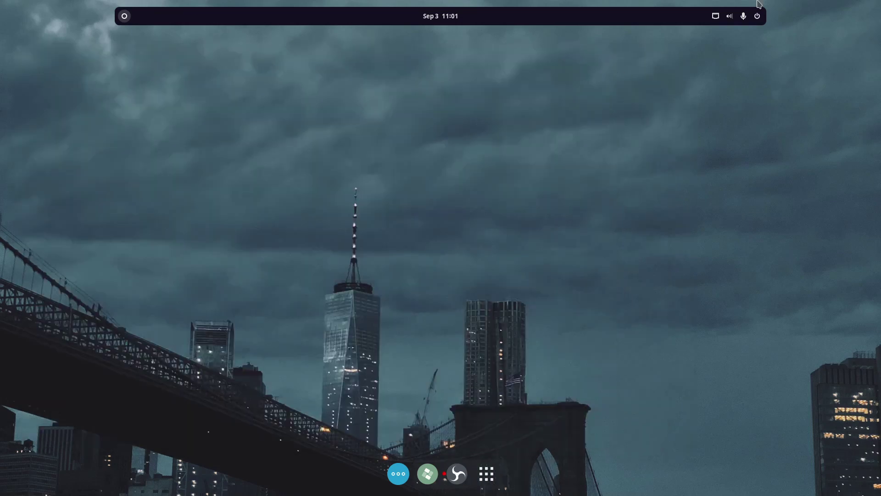
- Dismiss the system menu and stop the OBS Studio screen recording
{"action": "left_click", "coordinate": [737, 16]}
{"action": "left_click", "coordinate": [748, 131]}
{"action": "left_click", "coordinate": [620, 180]}
{"action": "left_click", "coordinate": [457, 474]}
{"action": "left_click", "coordinate": [817, 435]}
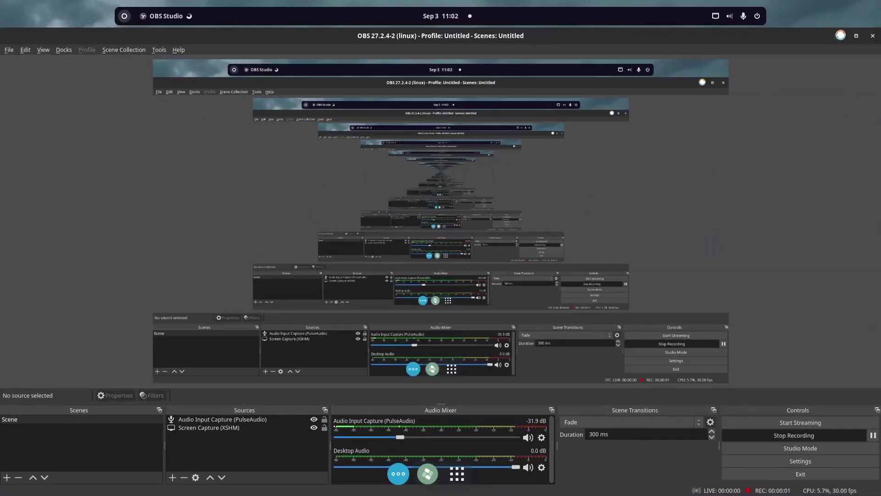
{"action": "key", "text": "super+h"}
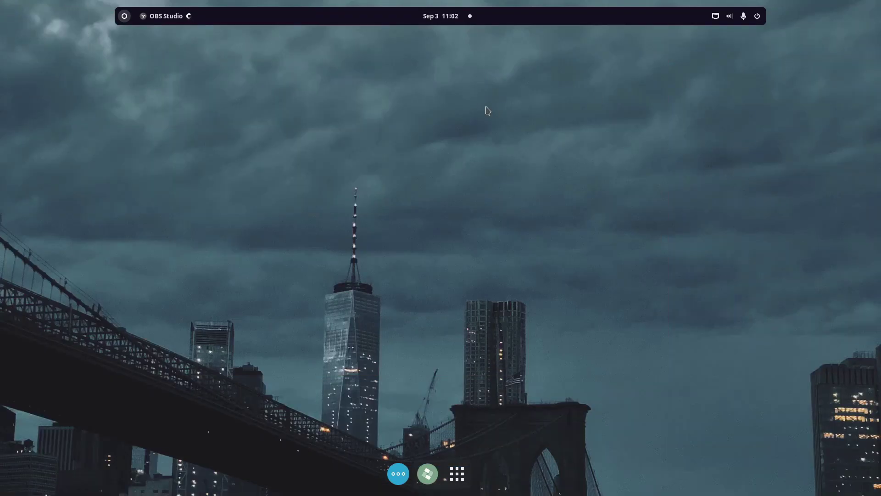
- Reload GNOME Shell by running r from the Alt+F2 prompt
{"action": "key", "text": "alt+F2"}
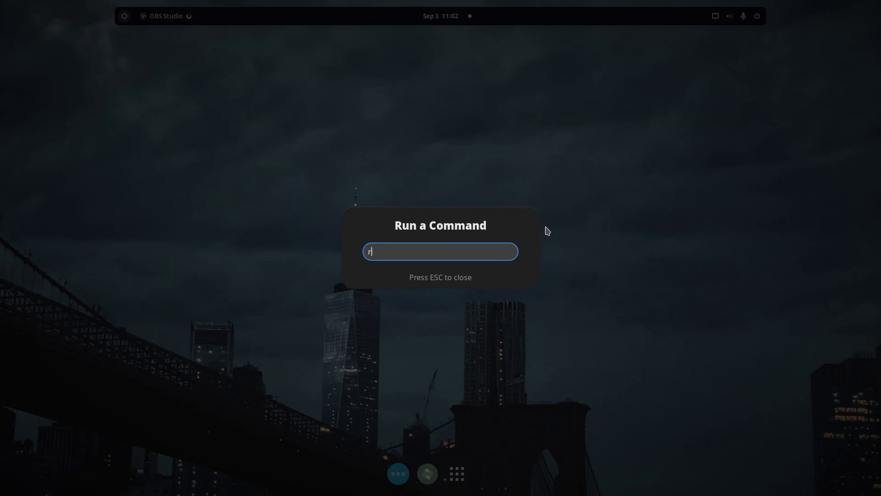
{"action": "key", "text": "Escape"}
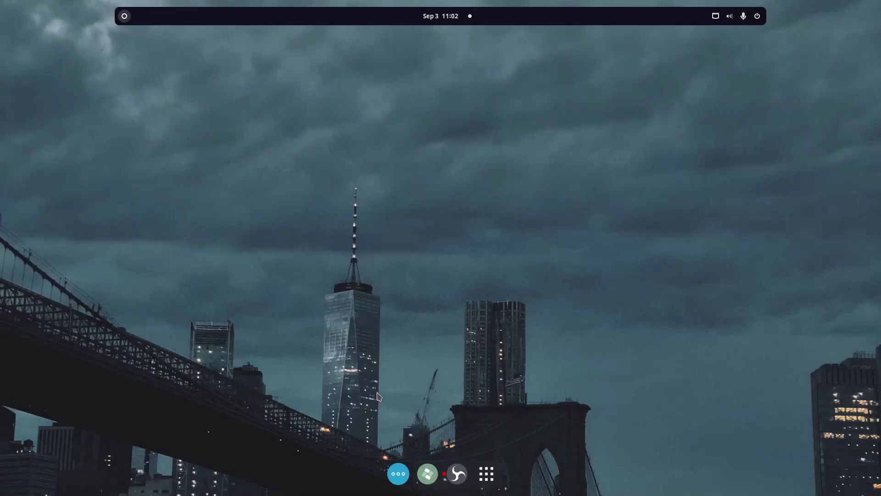
{"action": "left_click", "coordinate": [457, 474]}
{"action": "left_click", "coordinate": [456, 477]}
- Relaunch Extensions from an 'ext' app-grid search and toggle the Widgets extension switch
{"action": "left_click", "coordinate": [479, 481]}
{"action": "type", "text": "exe"}
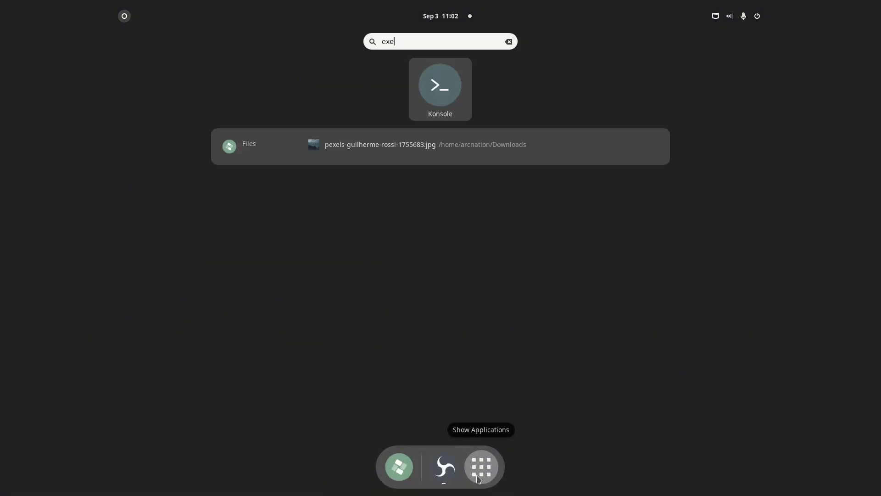
{"action": "key", "text": "BackSpace"}
{"action": "type", "text": "t"}
{"action": "left_click", "coordinate": [240, 105]}
{"action": "left_click", "coordinate": [370, 152]}
{"action": "scroll", "coordinate": [423, 167], "scroll_direction": "down", "scroll_amount": 2}
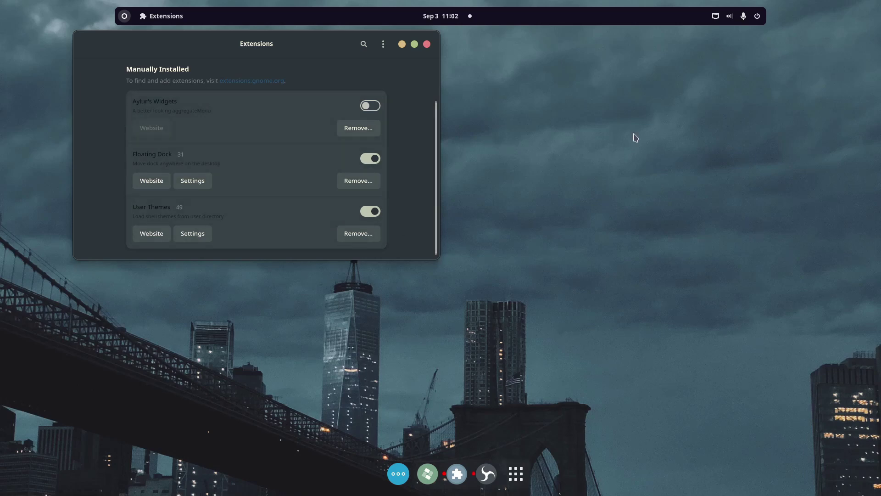
- Launch GNOME Tweaks by searching 'tweak' in the app grid
{"action": "left_click", "coordinate": [452, 18]}
{"action": "left_click", "coordinate": [528, 481]}
{"action": "left_click", "coordinate": [527, 481]}
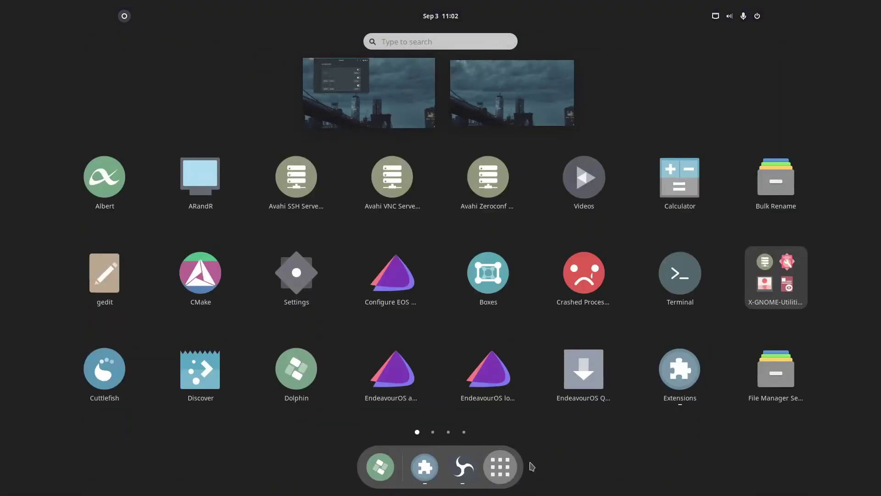
{"action": "type", "text": "tweak"}
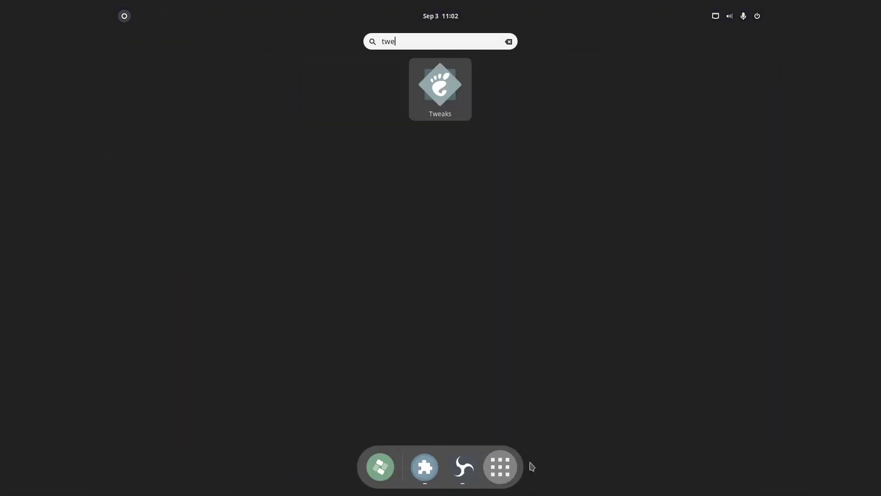
{"action": "key", "text": "Return"}
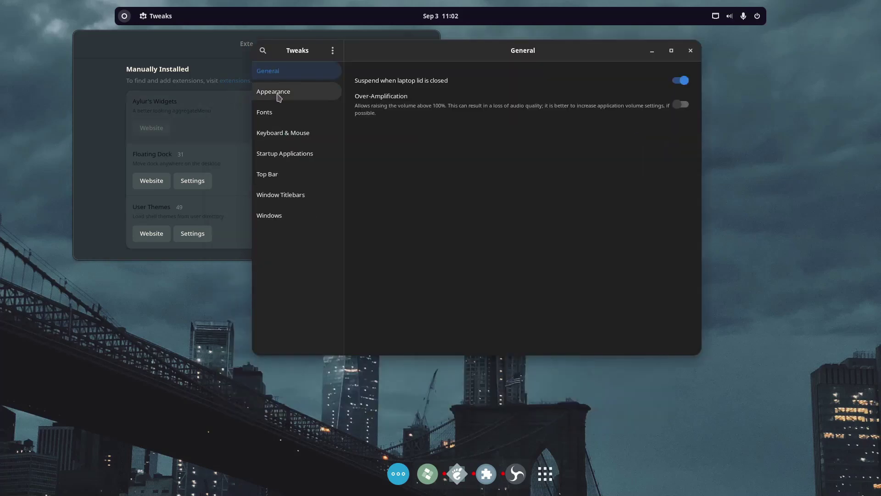
- Set the shell theme to Default under Appearance, leaving icon and cursor themes unchanged
{"action": "left_click", "coordinate": [276, 92]}
{"action": "left_click", "coordinate": [614, 135]}
{"action": "scroll", "coordinate": [618, 85], "scroll_direction": "up", "scroll_amount": 2}
{"action": "left_click", "coordinate": [584, 36]}
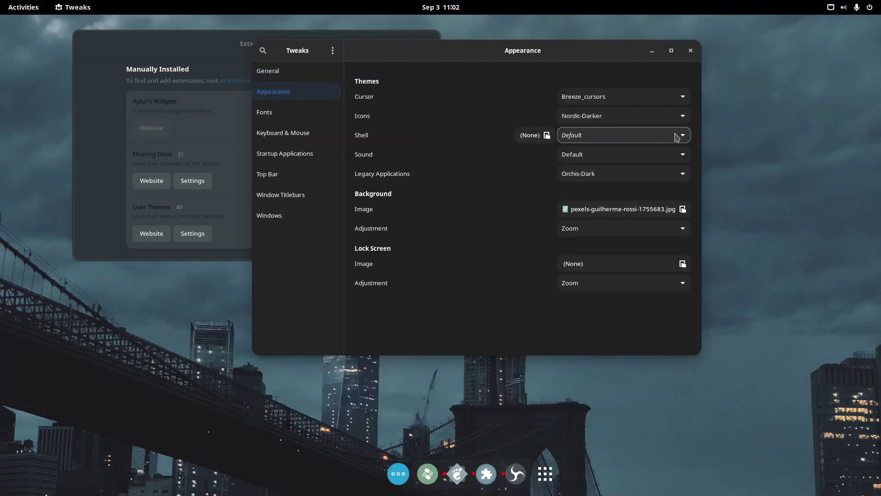
{"action": "left_click", "coordinate": [577, 116]}
{"action": "scroll", "coordinate": [576, 124], "scroll_direction": "up", "scroll_amount": 3}
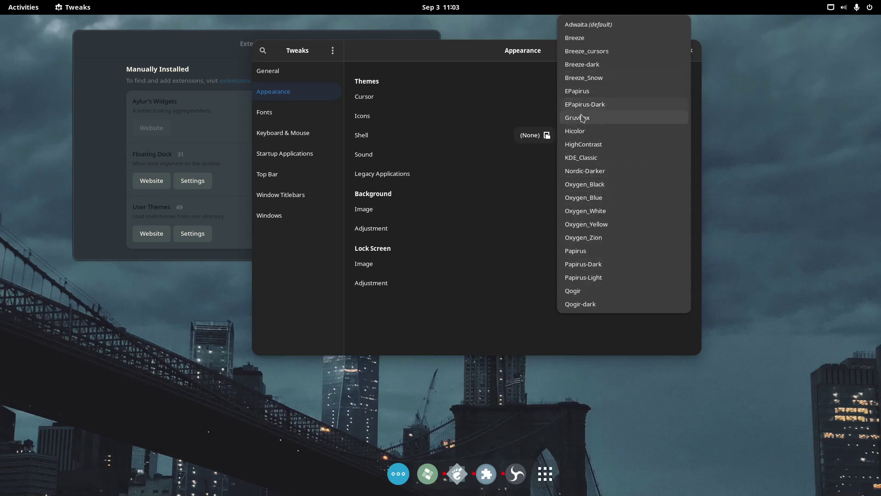
{"action": "left_click", "coordinate": [516, 235]}
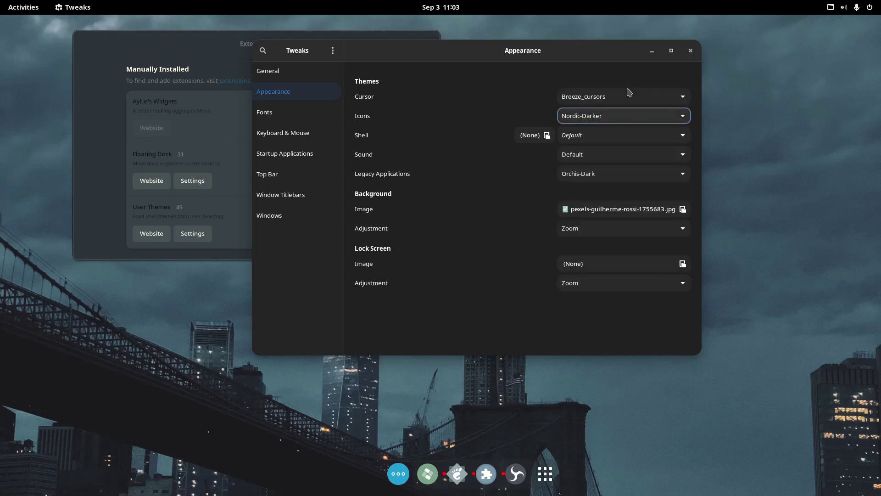
{"action": "left_click", "coordinate": [581, 101]}
{"action": "left_click", "coordinate": [541, 120]}
- Set the legacy applications theme to Adwaita-dark and bring Extensions to the front
{"action": "left_click", "coordinate": [592, 173]}
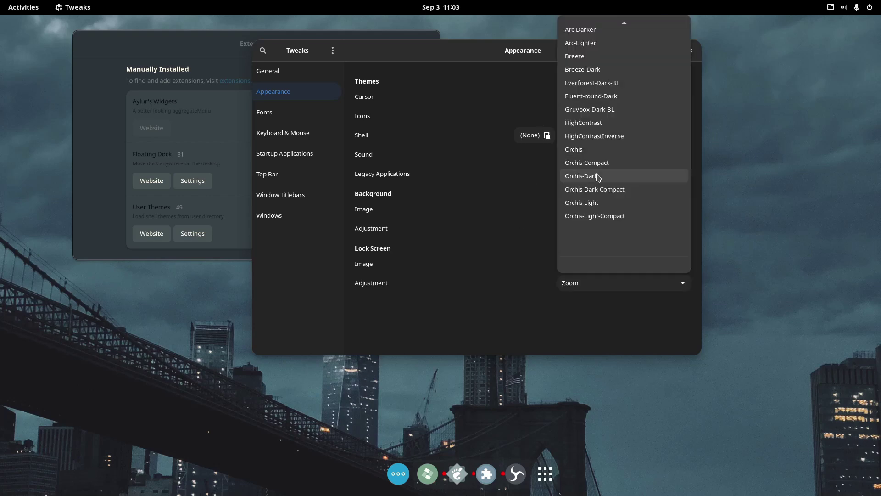
{"action": "scroll", "coordinate": [605, 80], "scroll_direction": "up", "scroll_amount": 2}
{"action": "scroll", "coordinate": [605, 82], "scroll_direction": "up", "scroll_amount": 1}
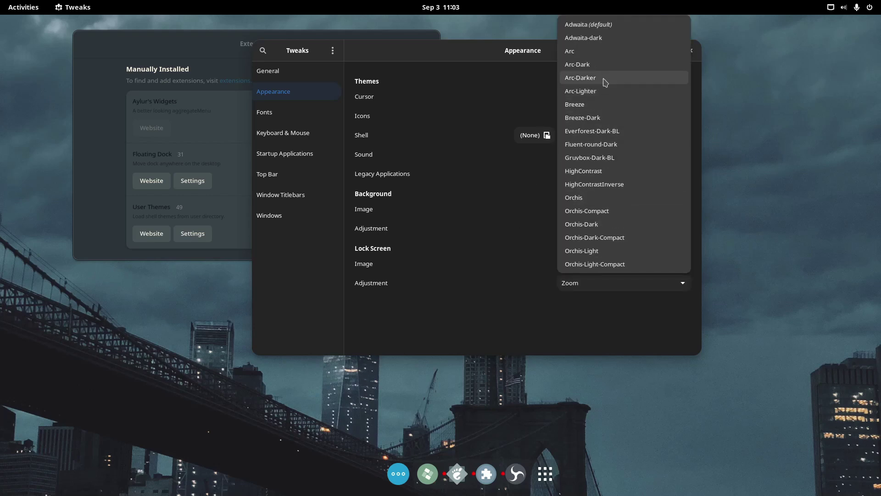
{"action": "left_click", "coordinate": [586, 64]}
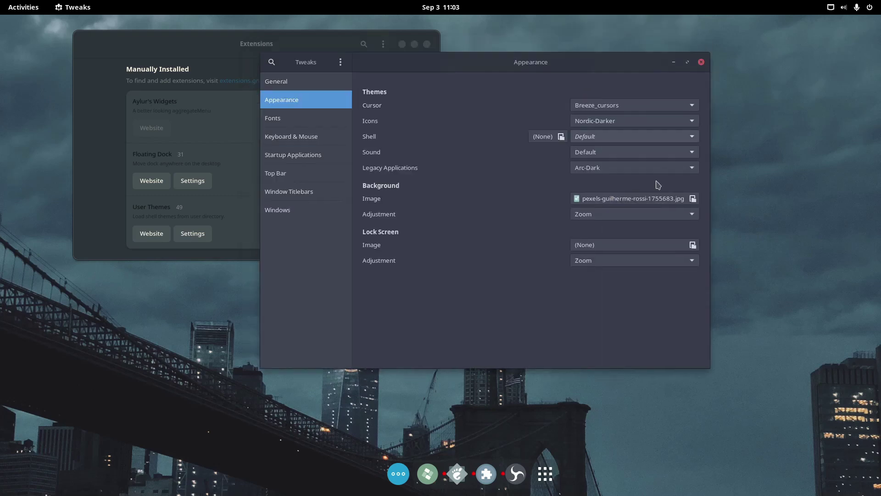
{"action": "left_click", "coordinate": [604, 163]}
{"action": "left_click", "coordinate": [604, 159]}
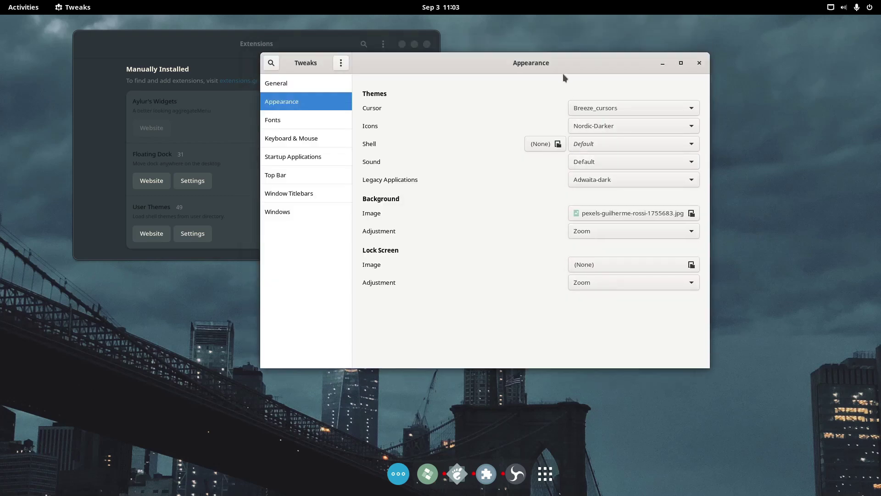
{"action": "left_click", "coordinate": [333, 44]}
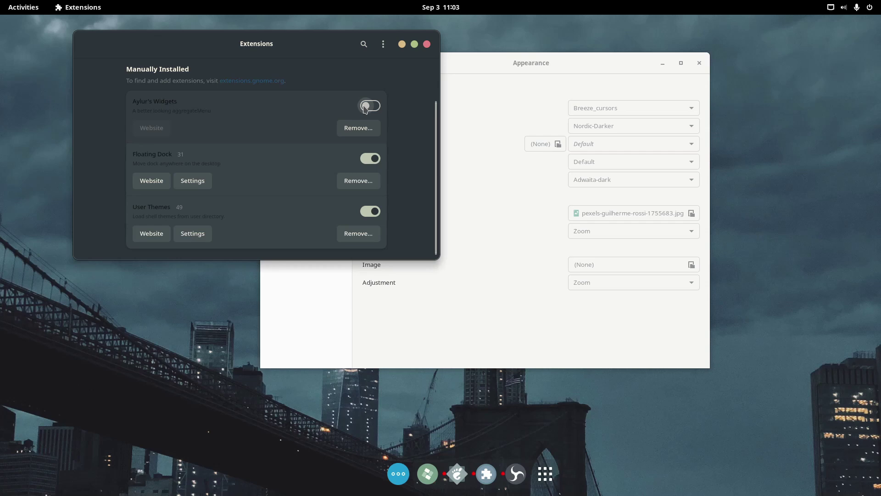
- Turn on Aylur's Widgets and try the new top bar's activities button
{"action": "left_click", "coordinate": [366, 106]}
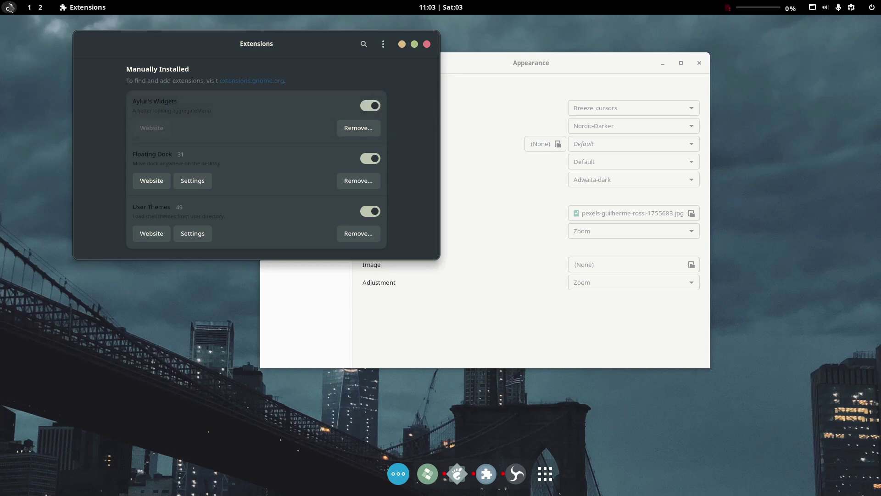
{"action": "left_click", "coordinate": [32, 9]}
{"action": "left_click", "coordinate": [32, 10]}
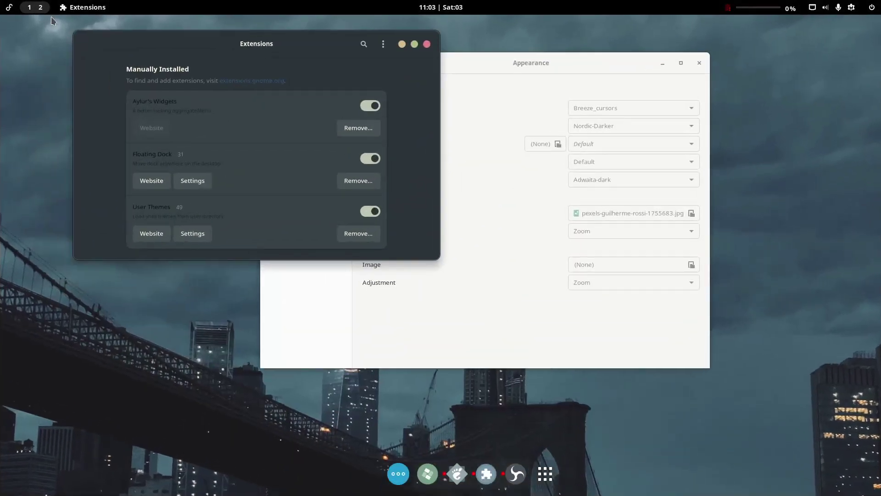
- Switch to the empty second workspace and toggle its overview from the new indicator
{"action": "left_click", "coordinate": [41, 9]}
{"action": "left_click", "coordinate": [31, 10]}
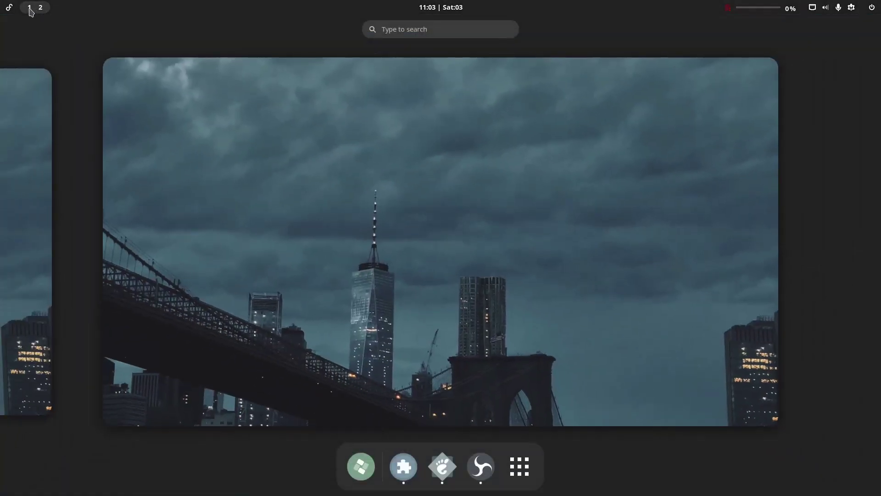
{"action": "left_click", "coordinate": [31, 10]}
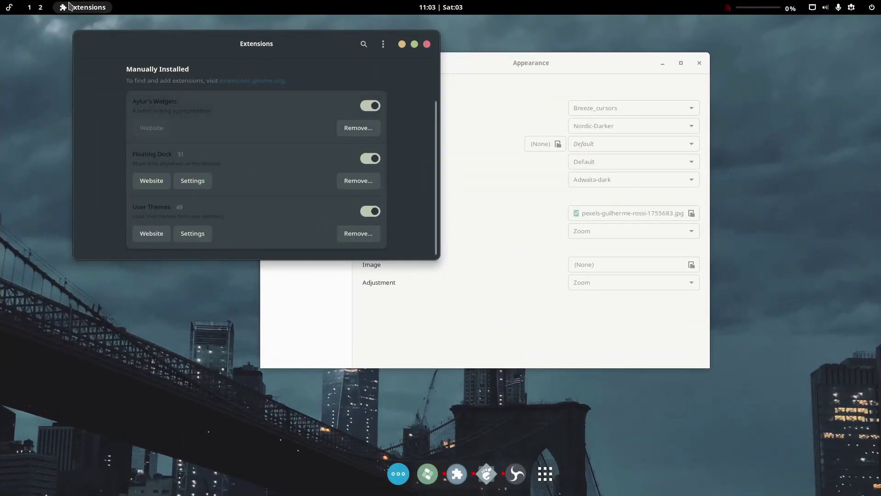
- Try the new app menu, then bring up the calendar panel with system usage meters
{"action": "left_click", "coordinate": [70, 7]}
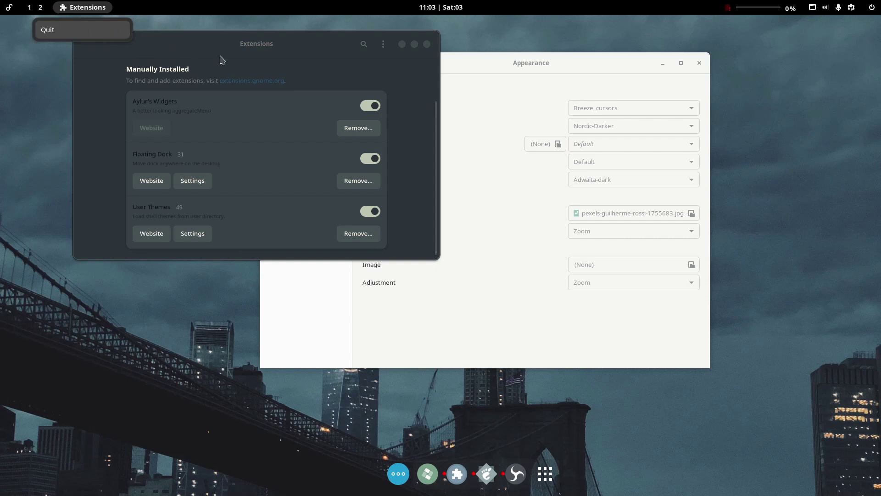
{"action": "left_click", "coordinate": [222, 36]}
{"action": "left_click", "coordinate": [452, 7]}
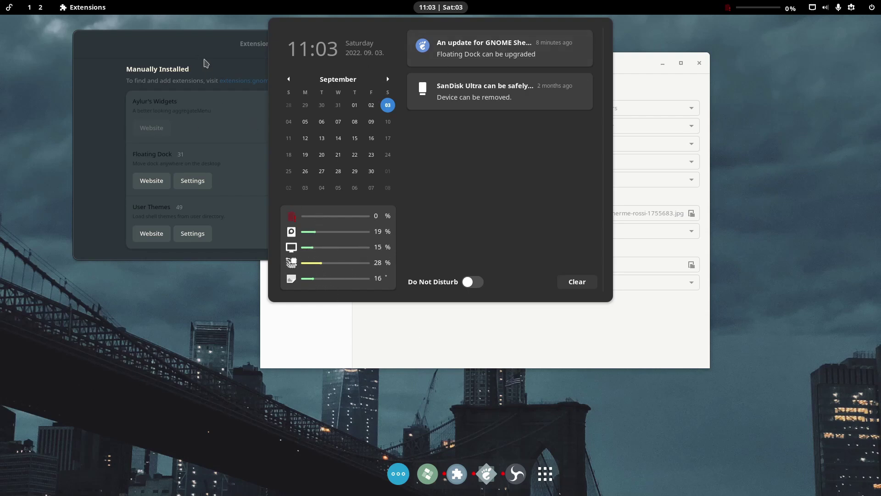
- Try the quick settings volume slider and the power options, then dismiss them
{"action": "left_click", "coordinate": [204, 63]}
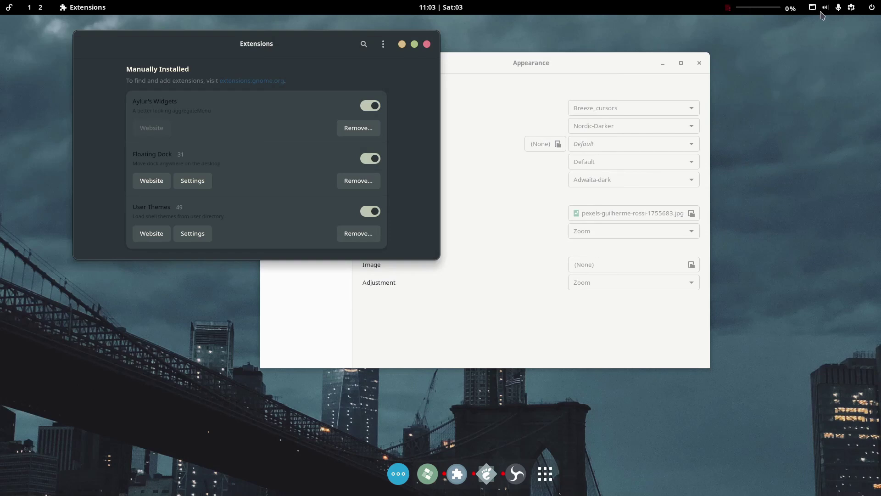
{"action": "left_click", "coordinate": [822, 13]}
{"action": "mouse_move", "coordinate": [792, 75]}
{"action": "left_mouse_down"}
{"action": "mouse_move", "coordinate": [738, 83]}
{"action": "mouse_move", "coordinate": [709, 76]}
{"action": "mouse_move", "coordinate": [857, 77]}
{"action": "mouse_move", "coordinate": [790, 76]}
{"action": "left_mouse_up"}
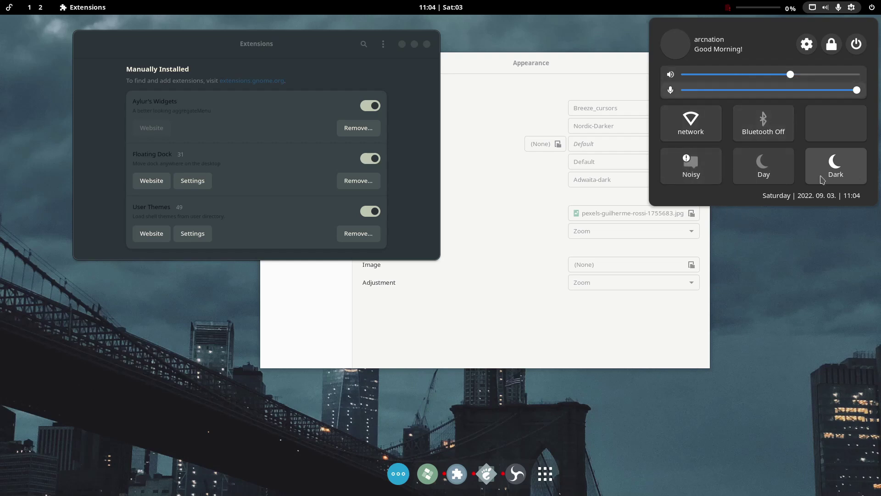
{"action": "left_click", "coordinate": [852, 7]}
{"action": "left_click", "coordinate": [857, 8]}
{"action": "left_click", "coordinate": [872, 8]}
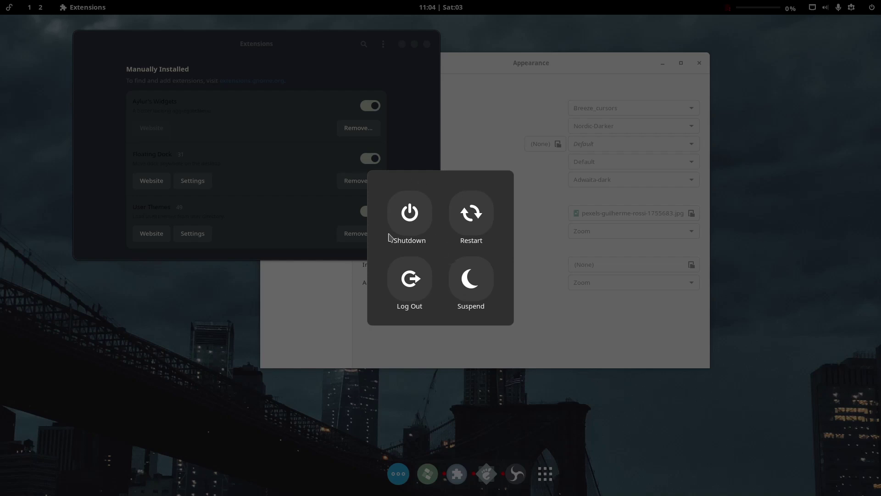
{"action": "key", "text": "Escape"}
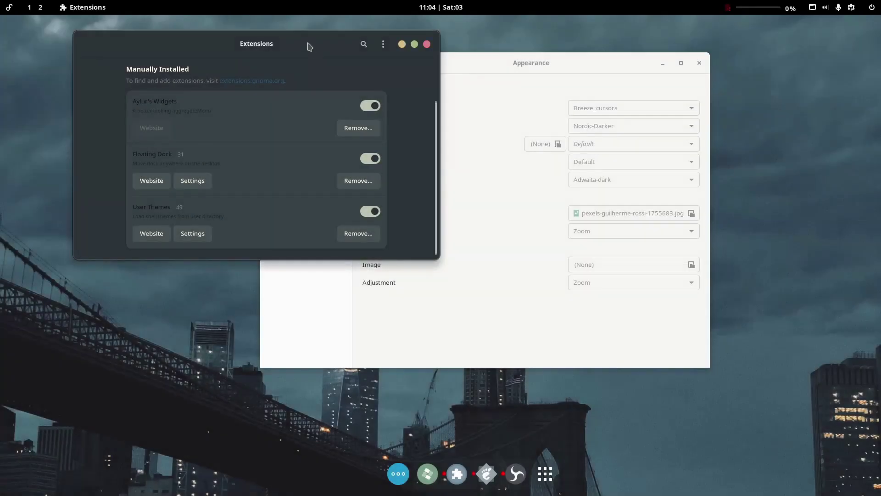
- Close the Extensions and Tweaks windows
{"action": "left_click_drag", "start_coordinate": [305, 43], "coordinate": [239, 72]}
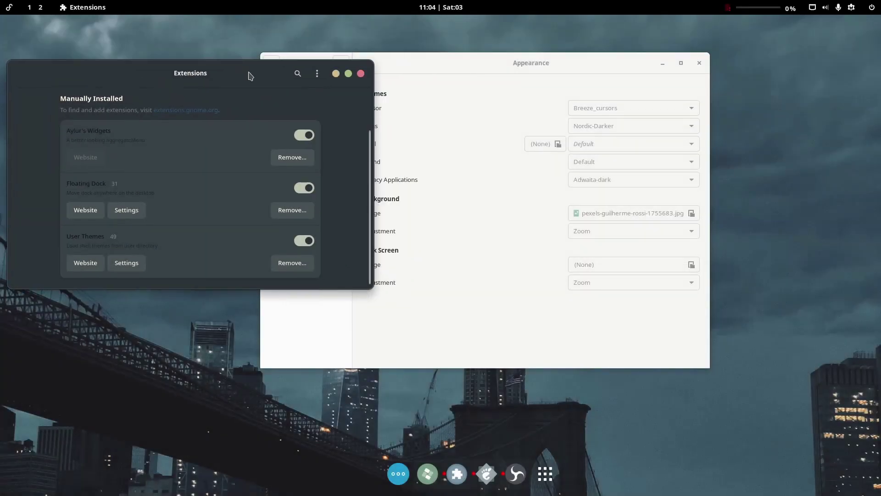
{"action": "left_click", "coordinate": [362, 74]}
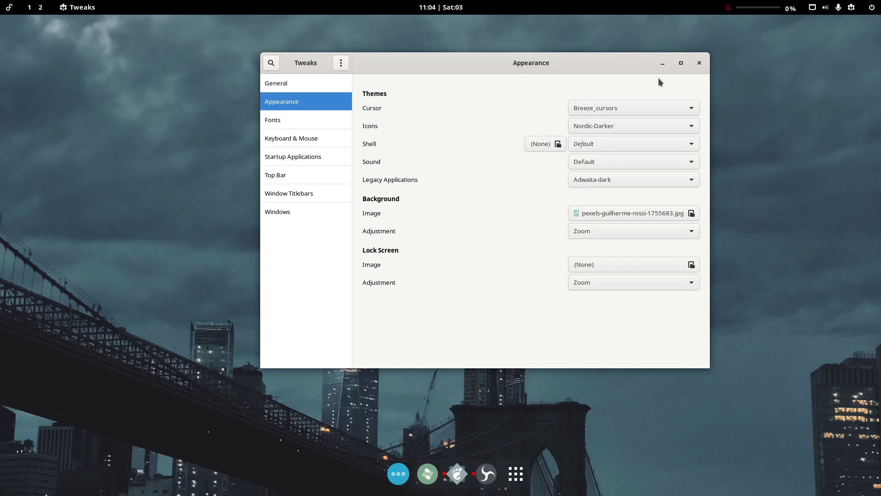
{"action": "left_click", "coordinate": [699, 63]}
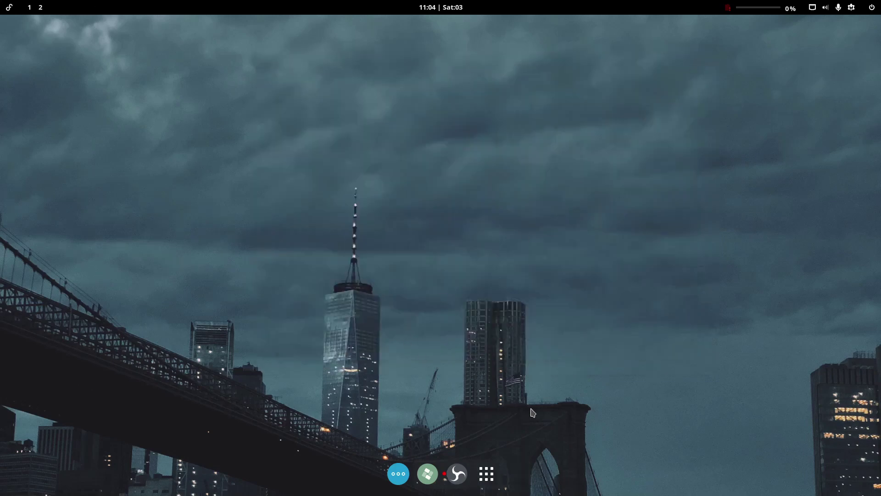
- Launch Google Chrome by searching 'chr' in the app grid
{"action": "left_click", "coordinate": [516, 472]}
{"action": "type", "text": "chr"}
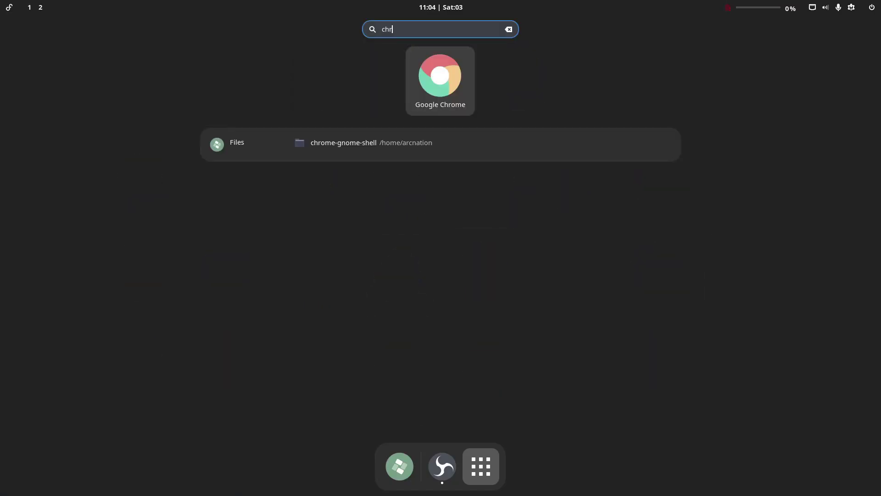
{"action": "key", "text": "Return"}
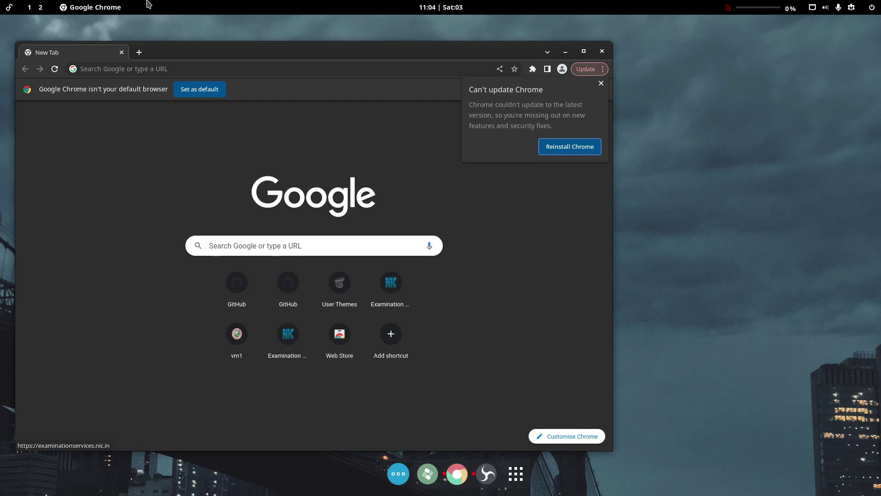
- Search the web for 'gnome themes' from the Chrome address bar
{"action": "left_click", "coordinate": [232, 52]}
{"action": "left_click", "coordinate": [183, 68]}
{"action": "type", "text": "gnome themes"}
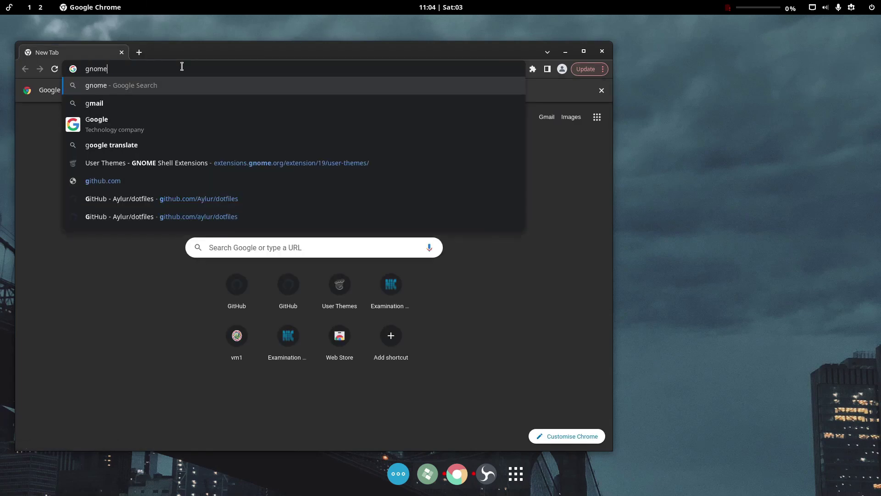
{"action": "key", "text": "Return"}
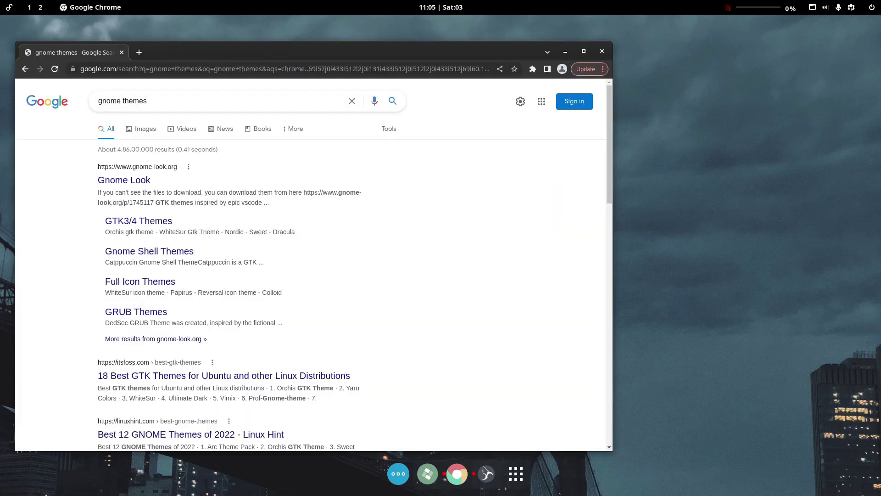
- Open the gnome-look.org GTK3/4 Themes result from the Google results
{"action": "left_click", "coordinate": [488, 475]}
{"action": "right_click", "coordinate": [488, 475]}
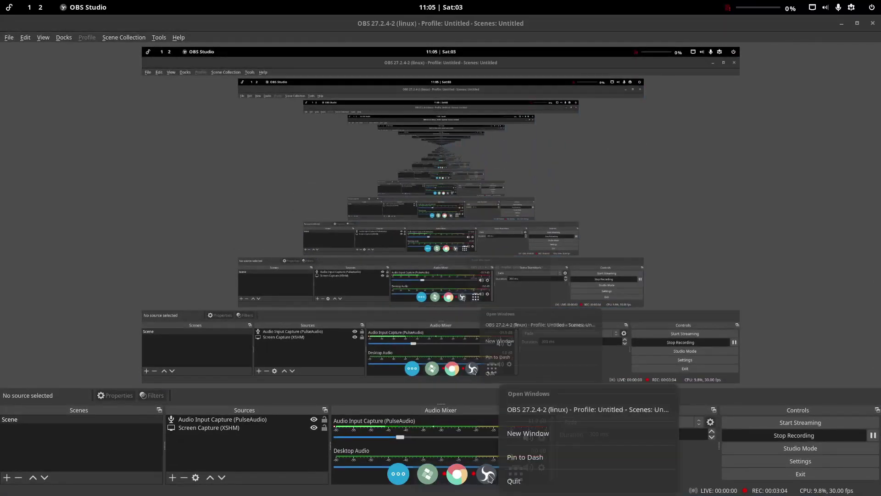
{"action": "left_click", "coordinate": [588, 357]}
{"action": "left_click", "coordinate": [145, 225]}
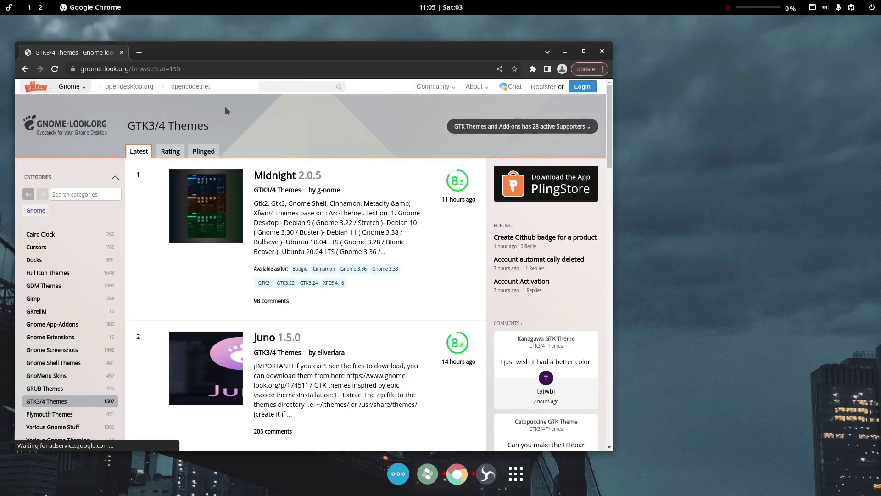
{"action": "scroll", "coordinate": [243, 232], "scroll_direction": "down", "scroll_amount": 4}
{"action": "scroll", "coordinate": [243, 231], "scroll_direction": "up", "scroll_amount": 4}
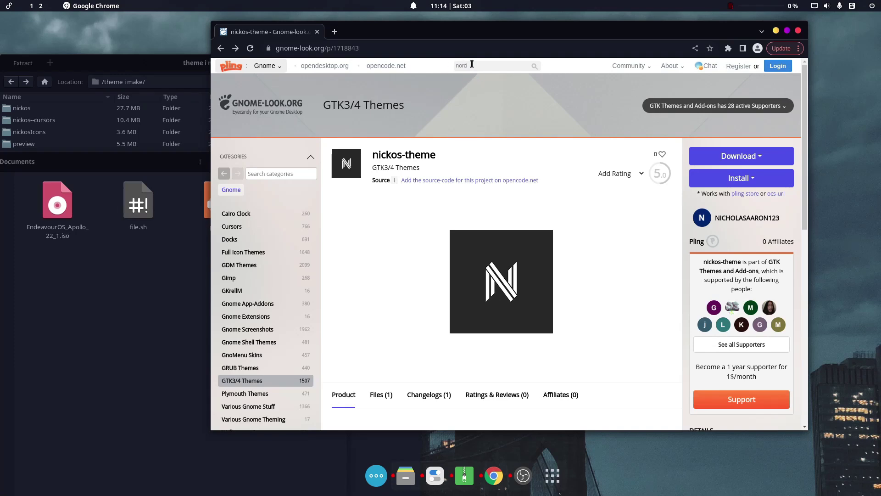
- Search the site for 'swee', open Sweet, and download Sweet-Ambar-Blue.tar.xz (0.75 MB)
{"action": "double_click", "coordinate": [472, 64]}
{"action": "type", "text": "swee"}
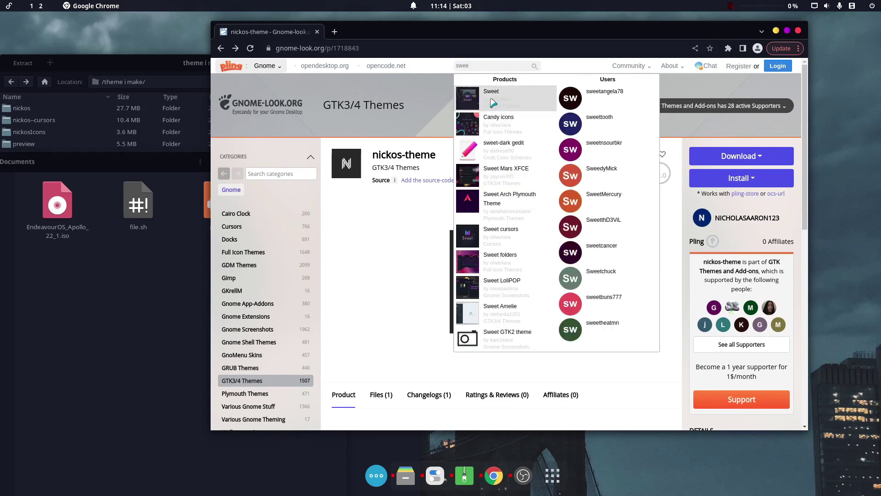
{"action": "left_click", "coordinate": [493, 102]}
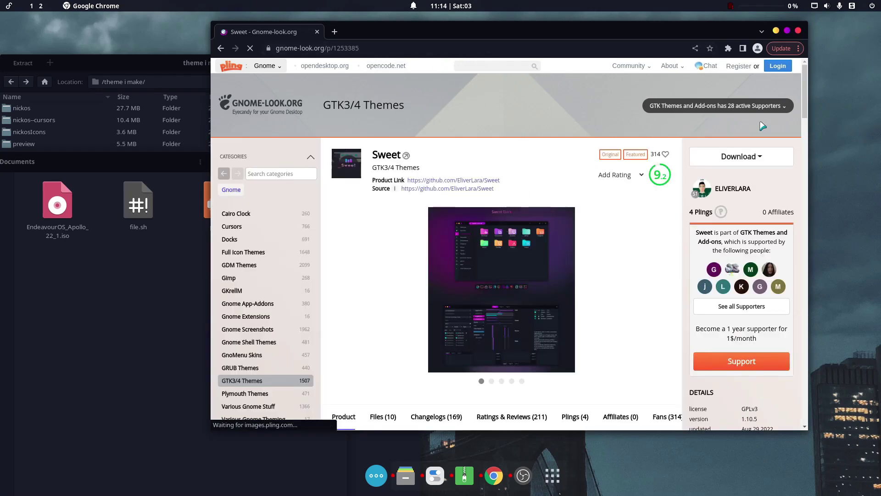
{"action": "left_click", "coordinate": [740, 157]}
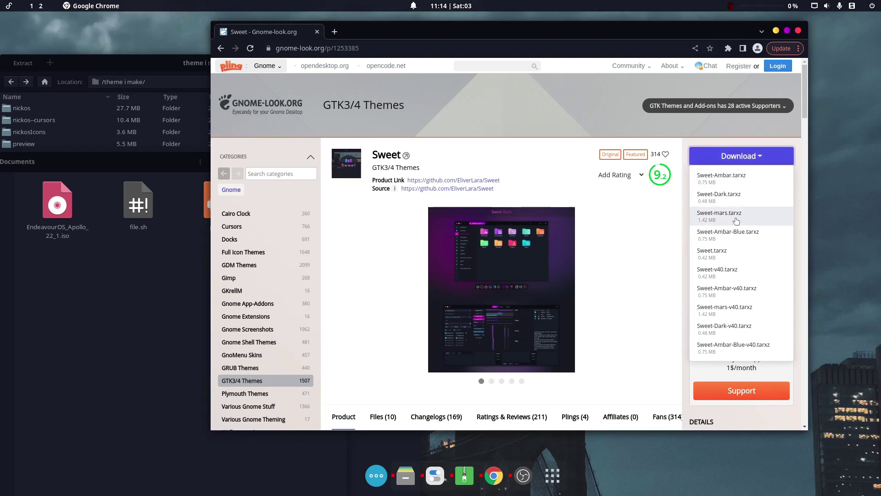
{"action": "left_click", "coordinate": [768, 235]}
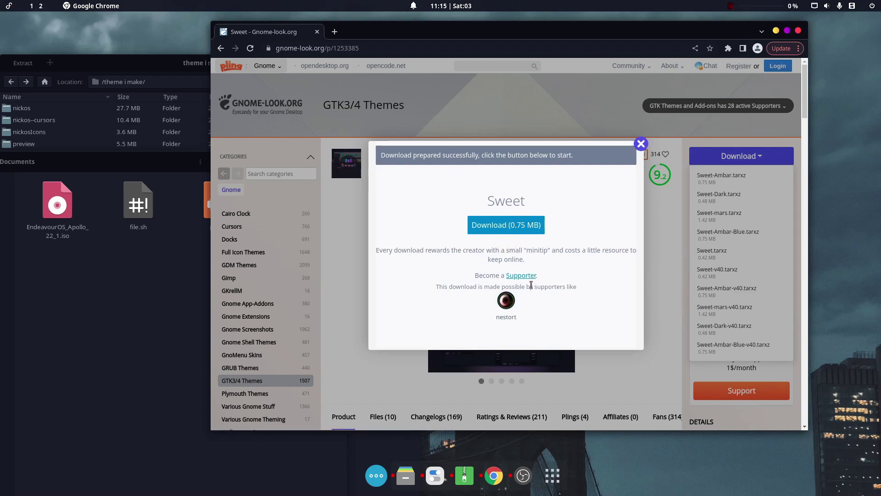
{"action": "left_click", "coordinate": [516, 224]}
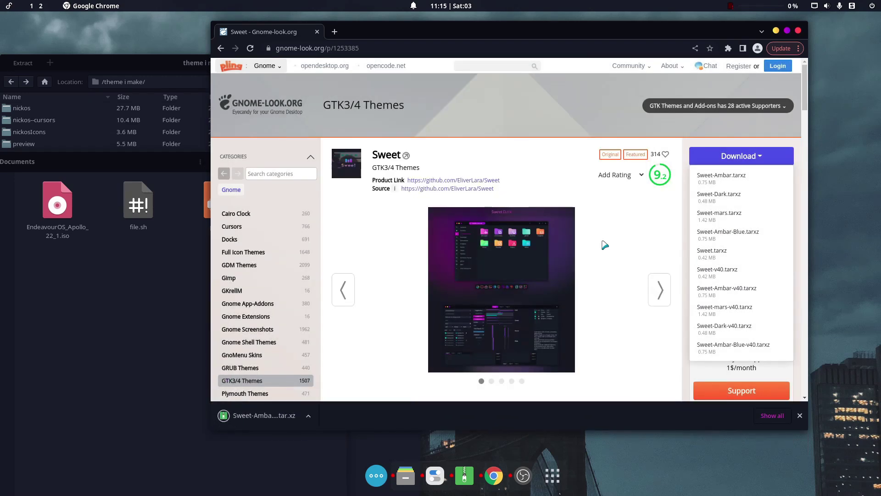
- Open the downloaded Sweet-Ambar-Blue archive at its top level and move it aside
{"action": "left_click", "coordinate": [272, 415]}
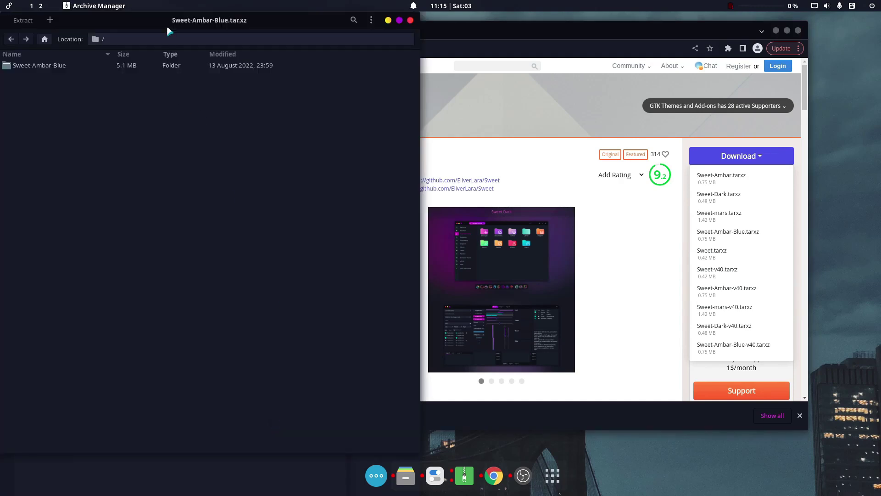
{"action": "left_click", "coordinate": [10, 39]}
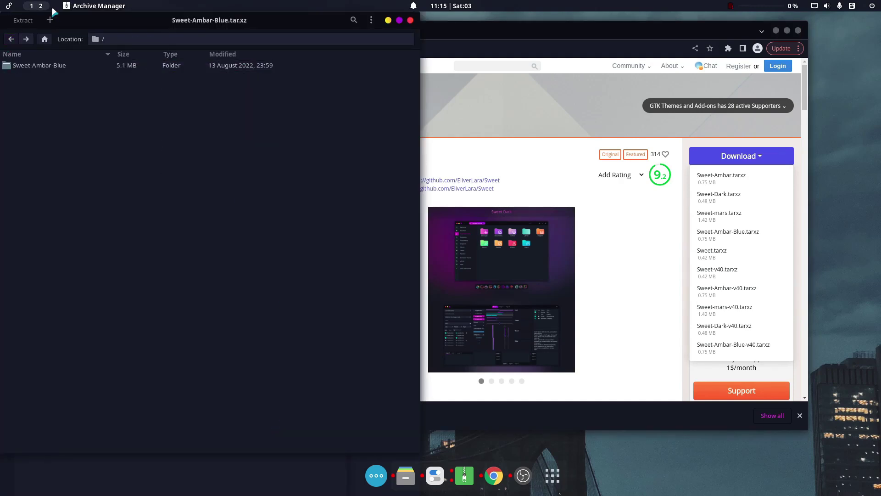
{"action": "left_click_drag", "start_coordinate": [92, 21], "coordinate": [273, 28]}
{"action": "left_click_drag", "start_coordinate": [157, 162], "coordinate": [345, 77]}
- Find ~/.themes in Files and extract the Sweet-Ambar-Blue folder into it
{"action": "left_click", "coordinate": [147, 138]}
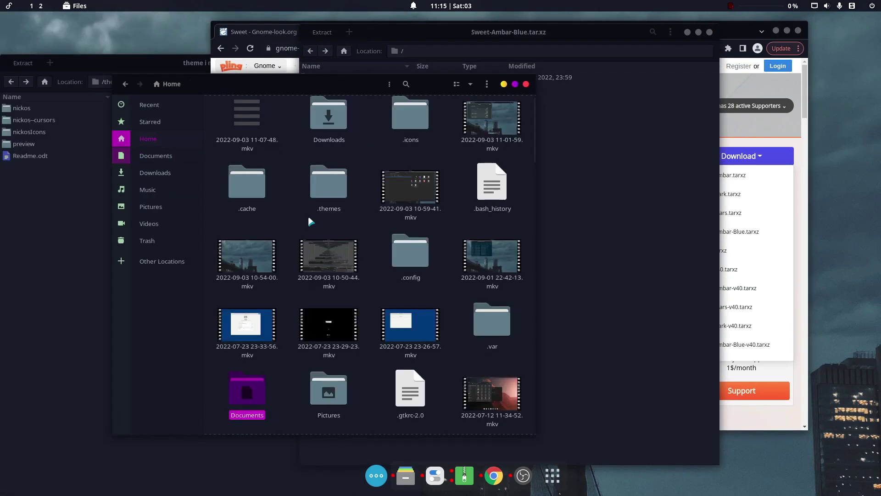
{"action": "type", "text": ".theme"}
{"action": "double_click", "coordinate": [241, 178]}
{"action": "left_click", "coordinate": [347, 103]}
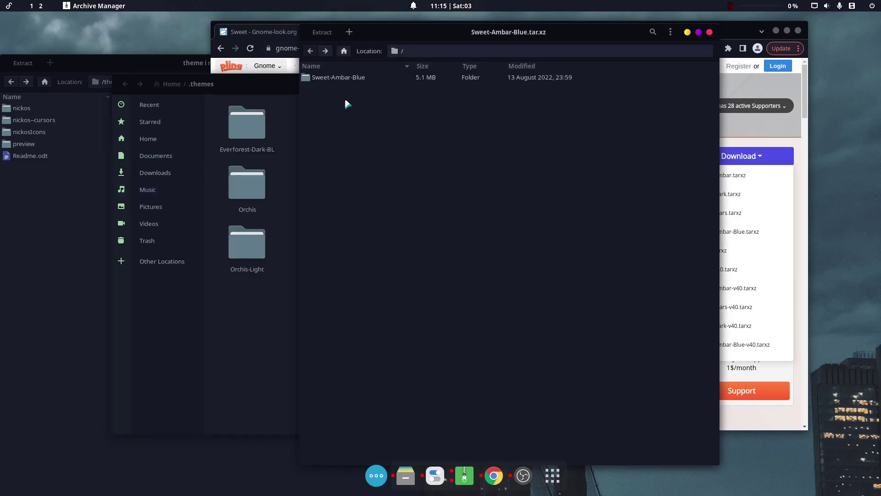
{"action": "left_click_drag", "start_coordinate": [344, 78], "coordinate": [302, 383]}
- Open Tweaks, browse the legacy application themes list, then close Tweaks
{"action": "left_click", "coordinate": [553, 476]}
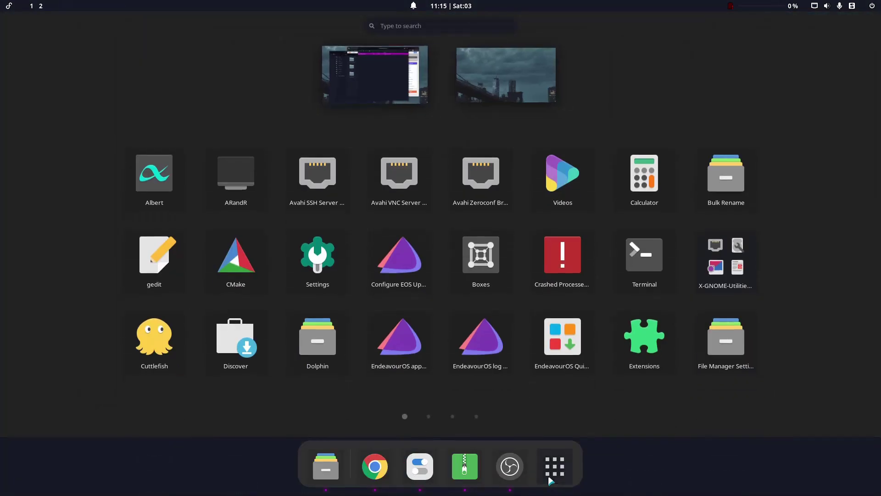
{"action": "left_click", "coordinate": [419, 464]}
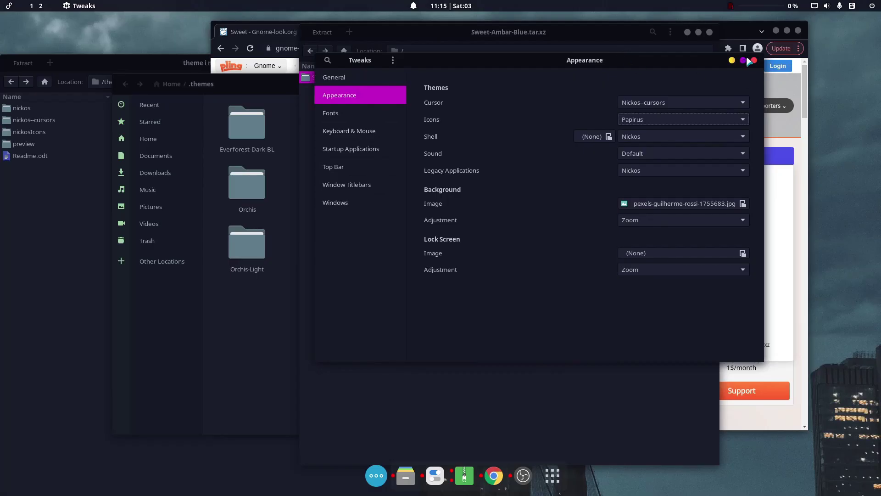
{"action": "left_click", "coordinate": [639, 172]}
{"action": "mouse_move", "coordinate": [744, 13]}
{"action": "left_click", "coordinate": [754, 60]}
{"action": "left_click", "coordinate": [754, 60]}
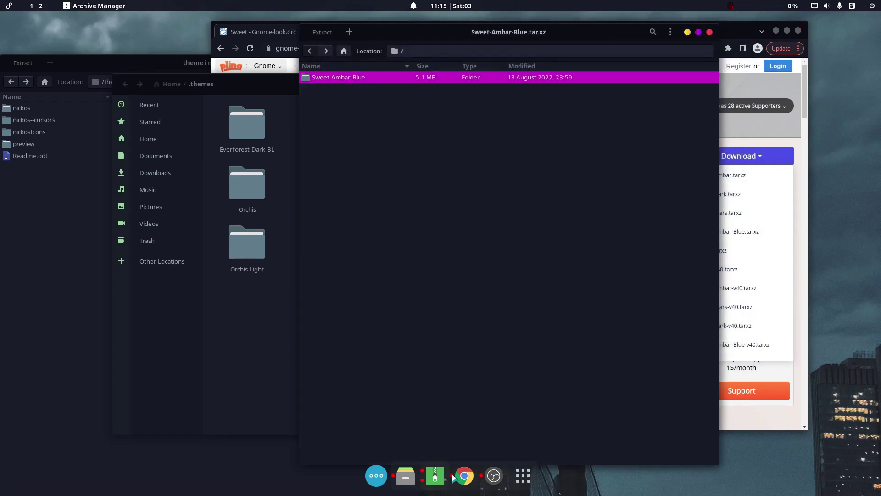
{"action": "left_click", "coordinate": [553, 476]}
- Launch Tweaks with 'twe' and pick Sweet-Ambar-Blue for Legacy Applications and Shell
{"action": "type", "text": "twe"}
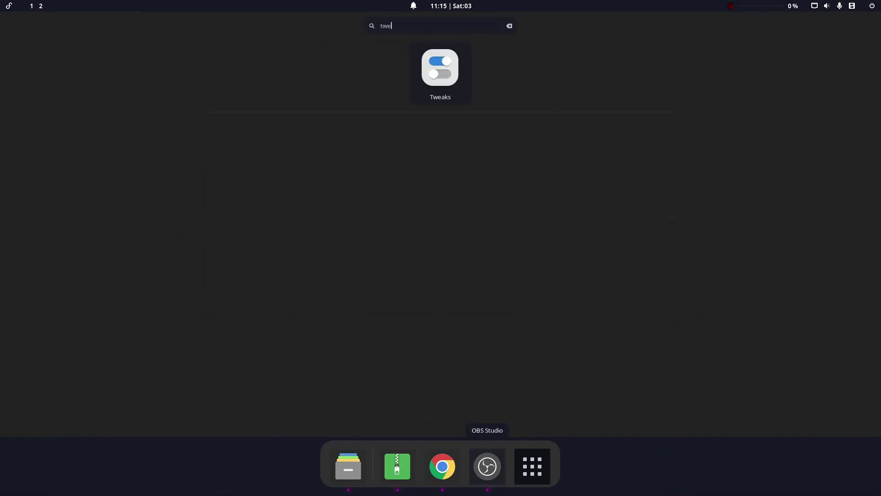
{"action": "key", "text": "Return"}
{"action": "left_click", "coordinate": [572, 215]}
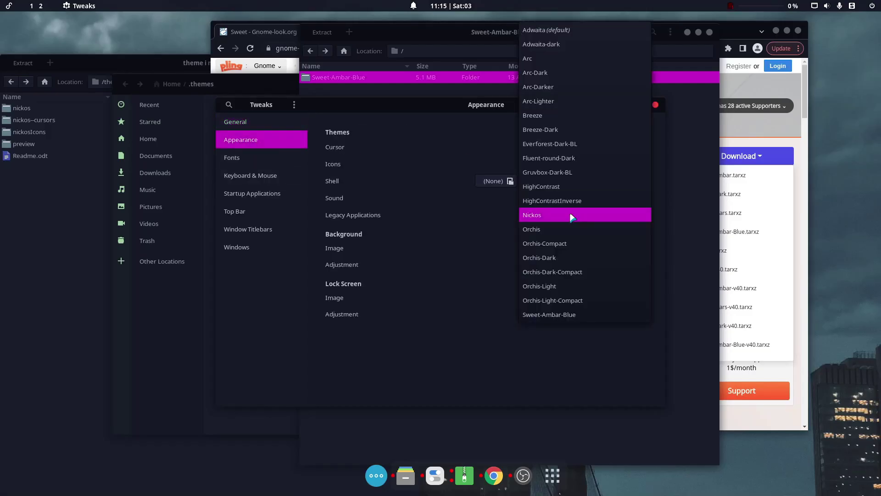
{"action": "left_click", "coordinate": [554, 315]}
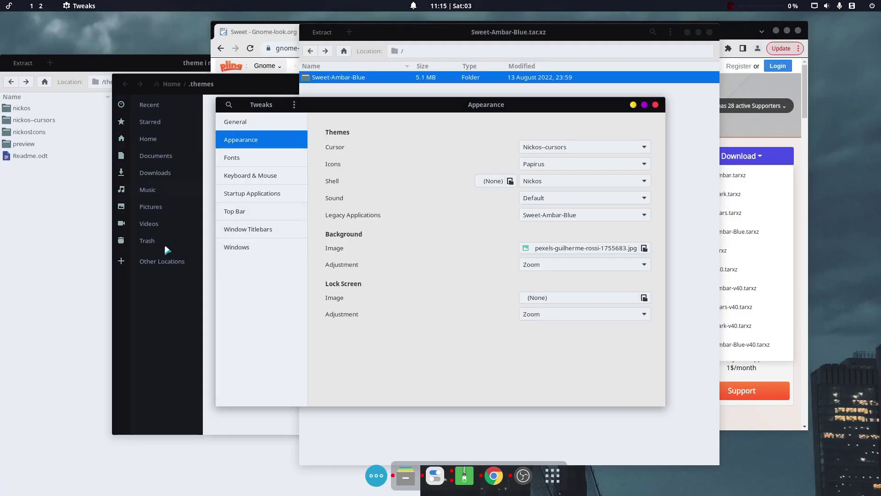
{"action": "left_click", "coordinate": [157, 335]}
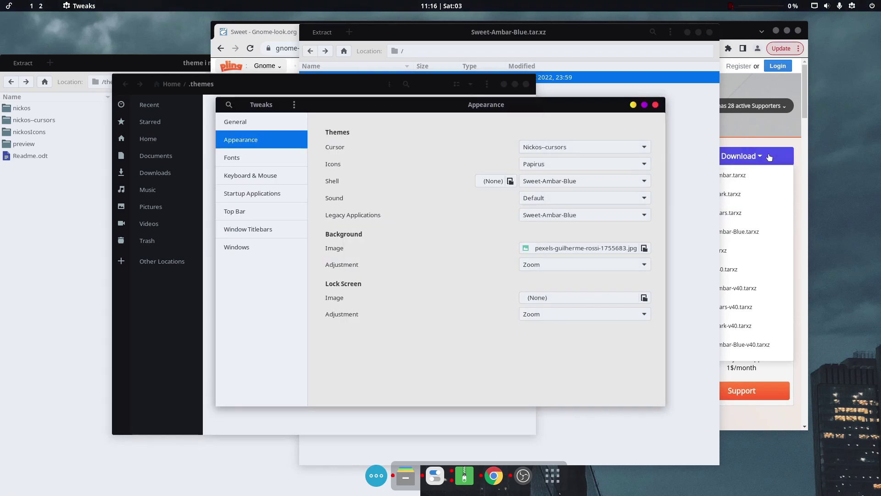
{"action": "left_click", "coordinate": [770, 157]}
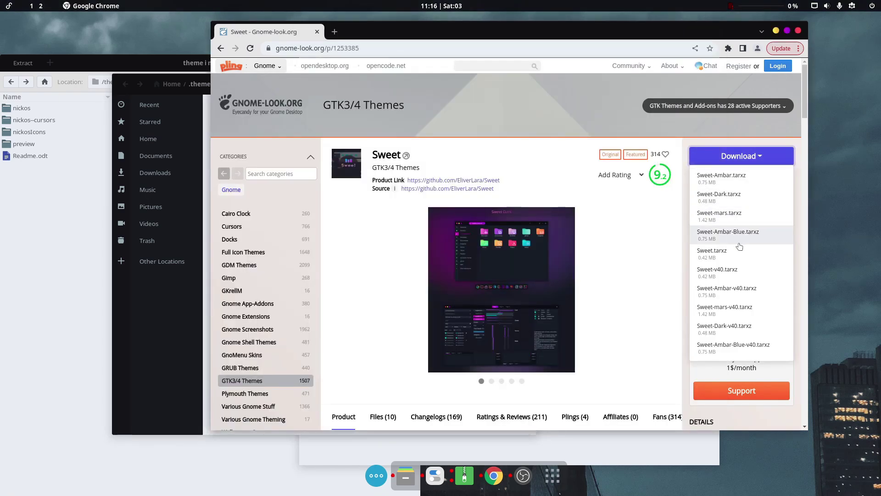
- Reopen the Sweet page's download list and choose Sweet-Ambar-Blue.tar.xz again
{"action": "left_click", "coordinate": [658, 287]}
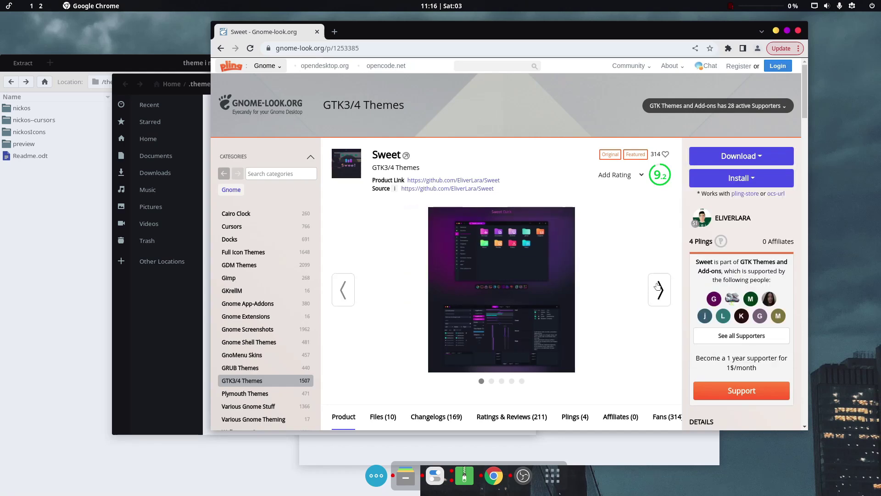
{"action": "left_click", "coordinate": [731, 156]}
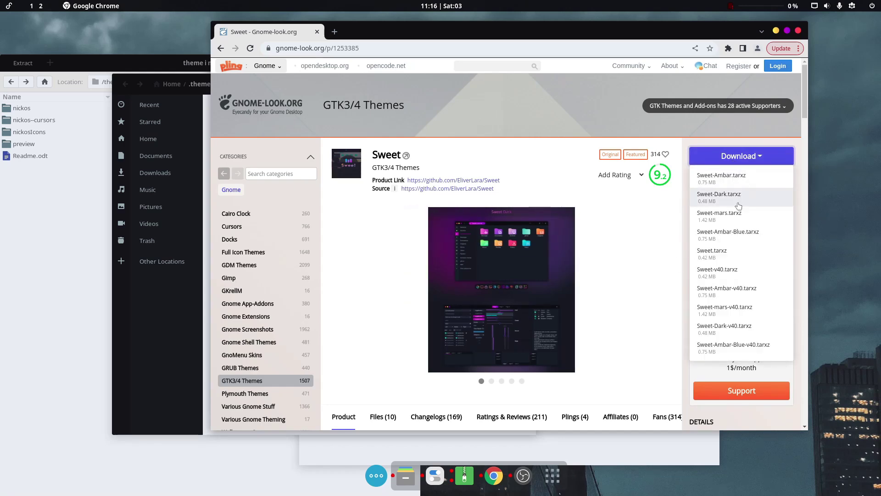
{"action": "left_click", "coordinate": [730, 234]}
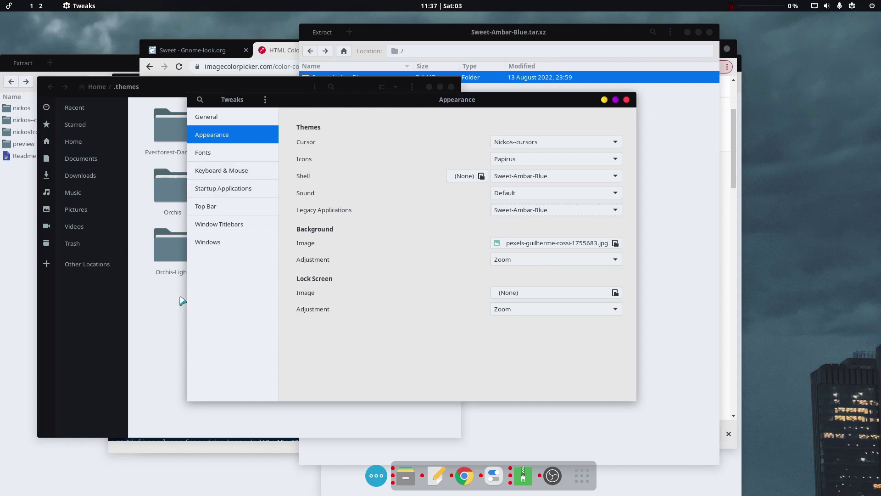
- Open .themes/Sweet-Ambar-Blue/gtk-4.0 and rename gtk.css to gtk1.css
{"action": "left_click", "coordinate": [182, 317]}
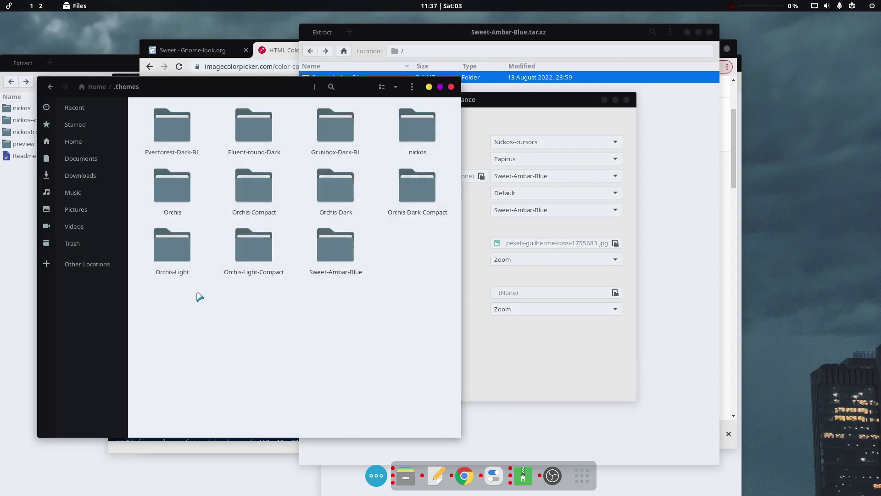
{"action": "double_click", "coordinate": [342, 257]}
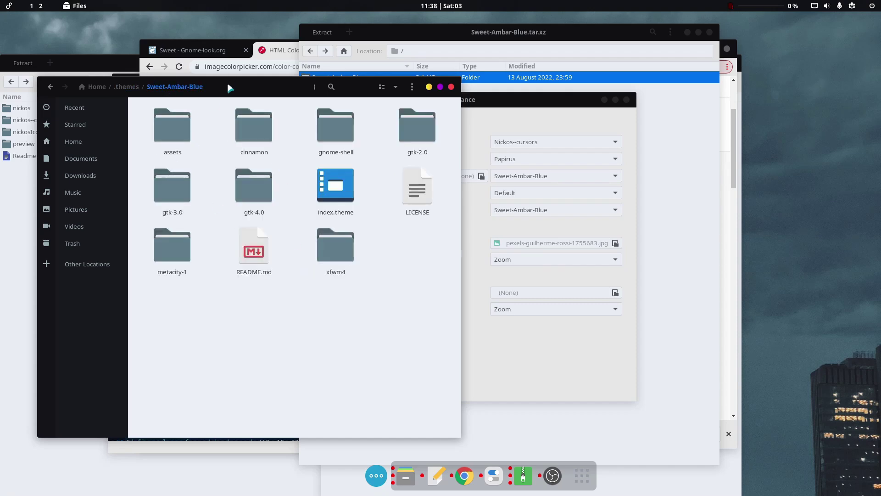
{"action": "double_click", "coordinate": [242, 183]}
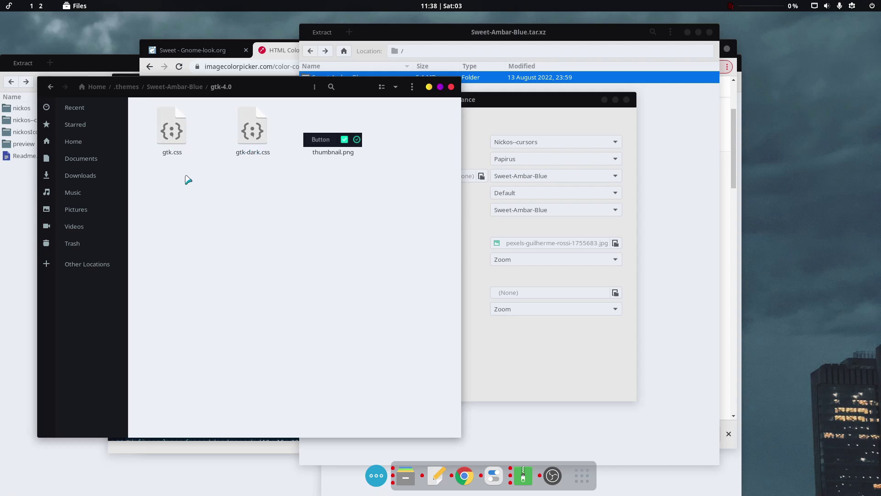
{"action": "left_click_drag", "start_coordinate": [191, 194], "coordinate": [174, 138]}
{"action": "right_click", "coordinate": [173, 137]}
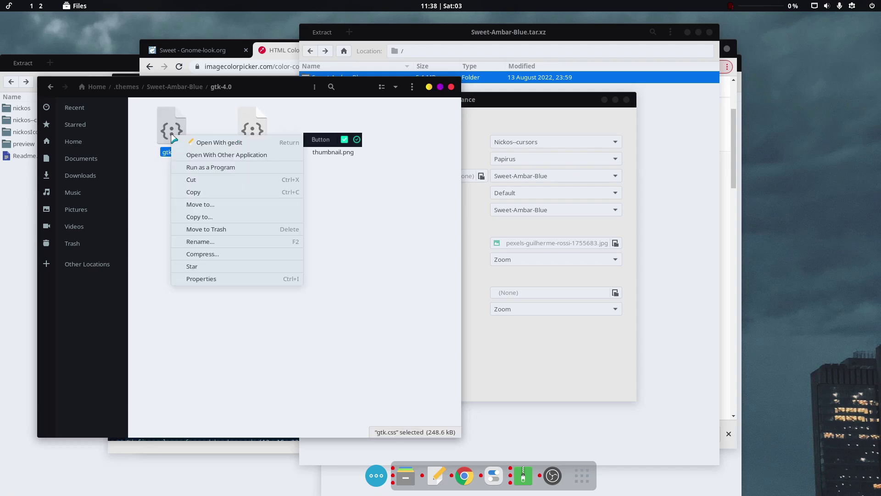
{"action": "left_click", "coordinate": [177, 241]}
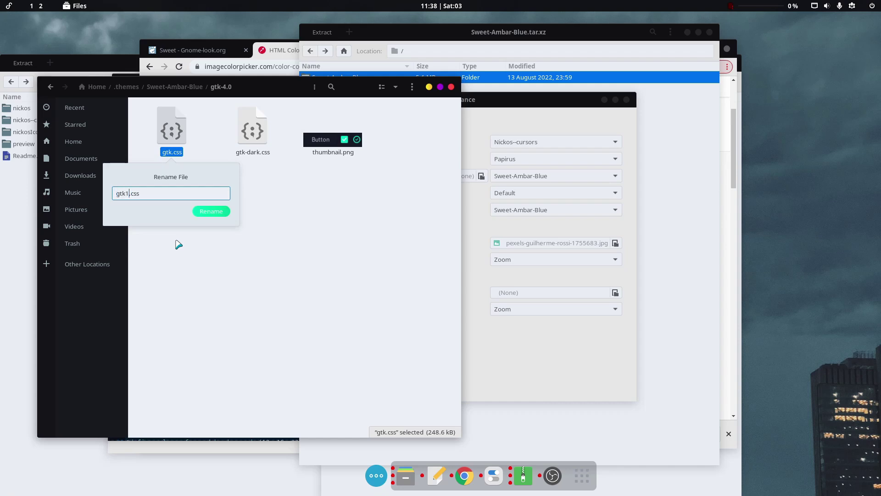
{"action": "type", "text": "1"}
{"action": "key", "text": "Return"}
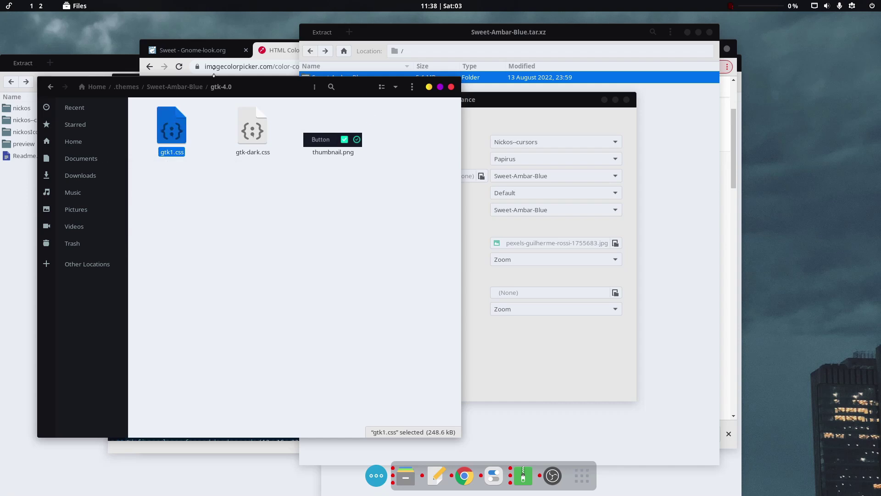
- Duplicate gtk-dark.css and rename the copy to gtk.css
{"action": "left_click", "coordinate": [260, 152]}
{"action": "key", "text": "ctrl+d"}
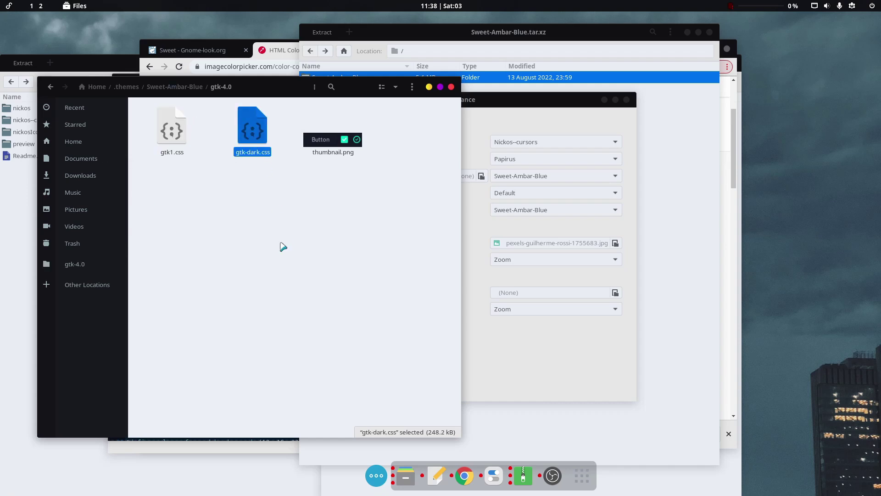
{"action": "key", "text": "ctrl+c"}
{"action": "key", "text": "ctrl+v"}
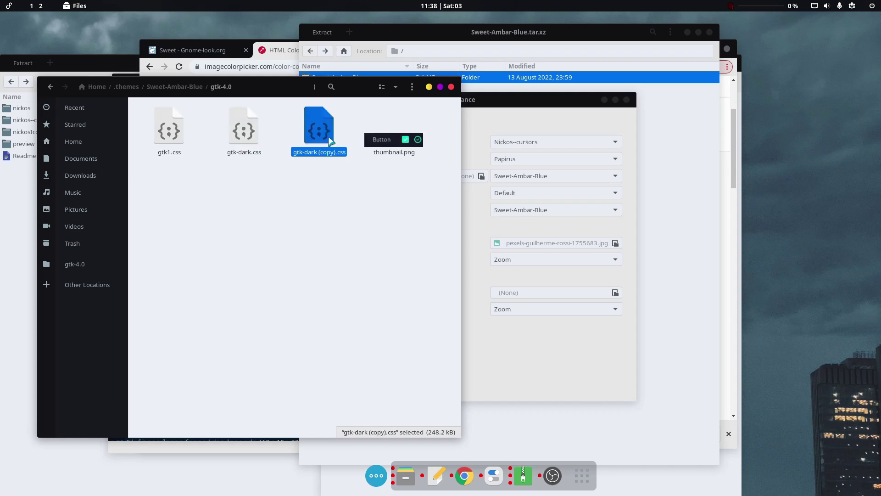
{"action": "key", "text": "F2"}
{"action": "type", "text": "gtk"}
{"action": "key", "text": "Return"}
{"action": "key", "text": "alt+Up"}
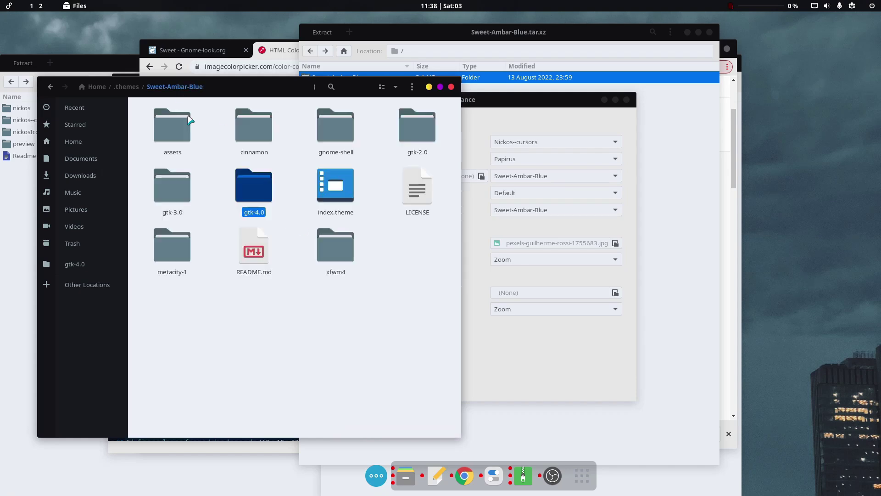
- Open gtk-3.0 and rename its gtk.css to gtk1.css
{"action": "double_click", "coordinate": [195, 203]}
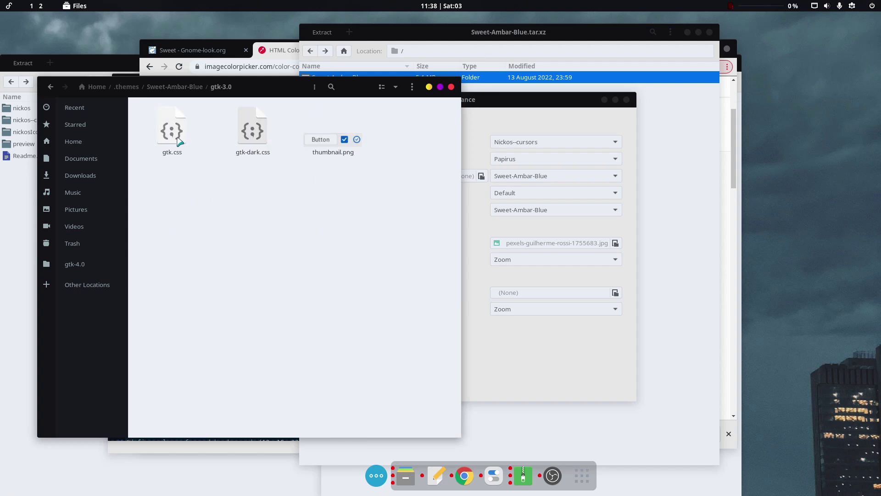
{"action": "right_click", "coordinate": [174, 138]}
{"action": "left_click", "coordinate": [213, 243]}
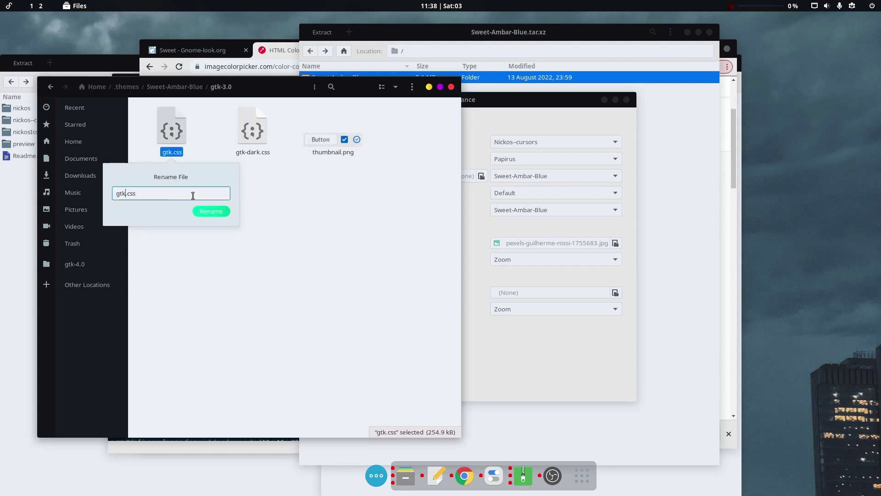
{"action": "type", "text": "1"}
{"action": "key", "text": "Return"}
- Copy and paste gtk-dark.css, then rename the duplicate to gtk.css
{"action": "right_click", "coordinate": [244, 135]}
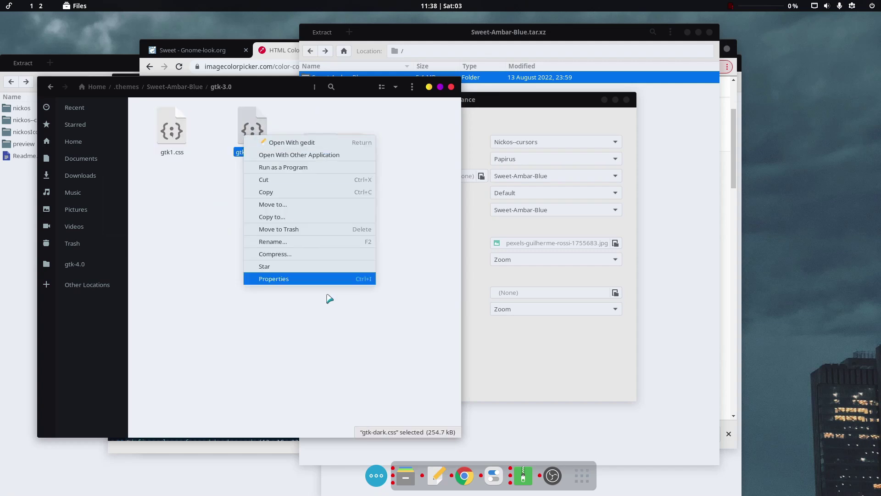
{"action": "left_click", "coordinate": [275, 192]}
{"action": "left_click", "coordinate": [270, 211]}
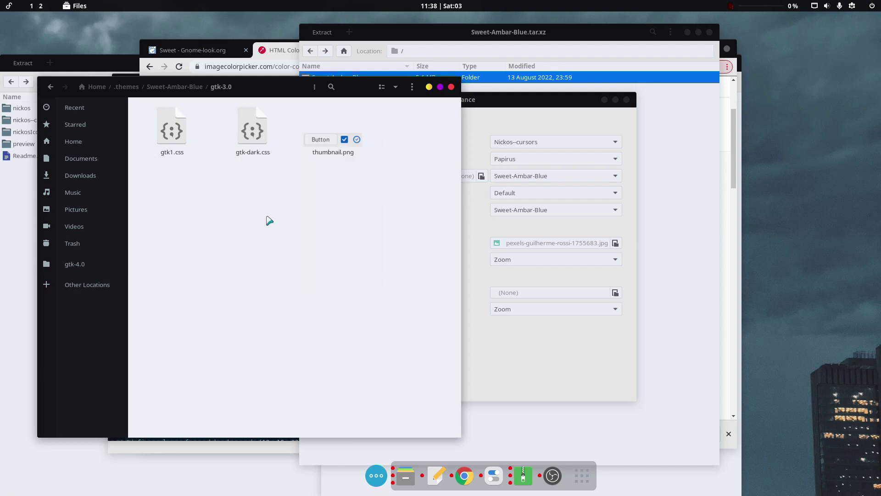
{"action": "key", "text": "ctrl+v"}
{"action": "right_click", "coordinate": [315, 138]}
{"action": "left_click", "coordinate": [342, 263]}
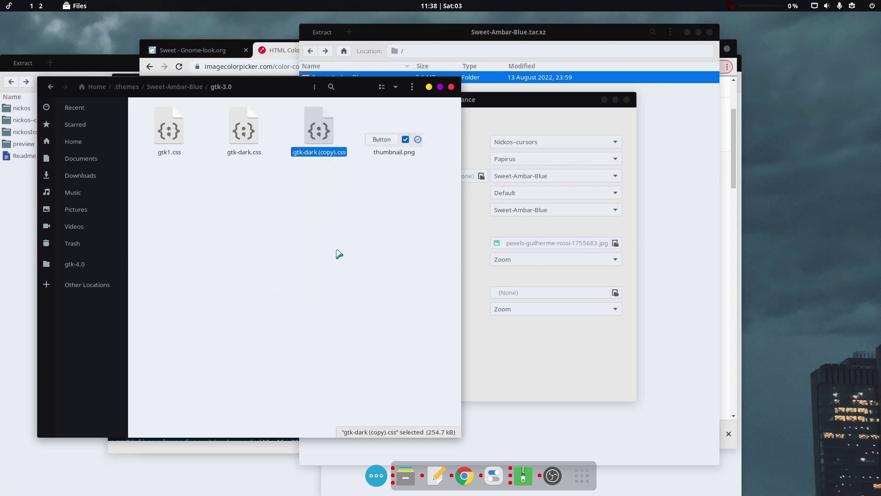
{"action": "type", "text": "gtk.css"}
{"action": "key", "text": "Return"}
- Try Orchis-Light-Compact for Legacy Applications, then switch back to Sweet-Ambar-Blue
{"action": "left_click", "coordinate": [539, 364]}
{"action": "left_click", "coordinate": [538, 211]}
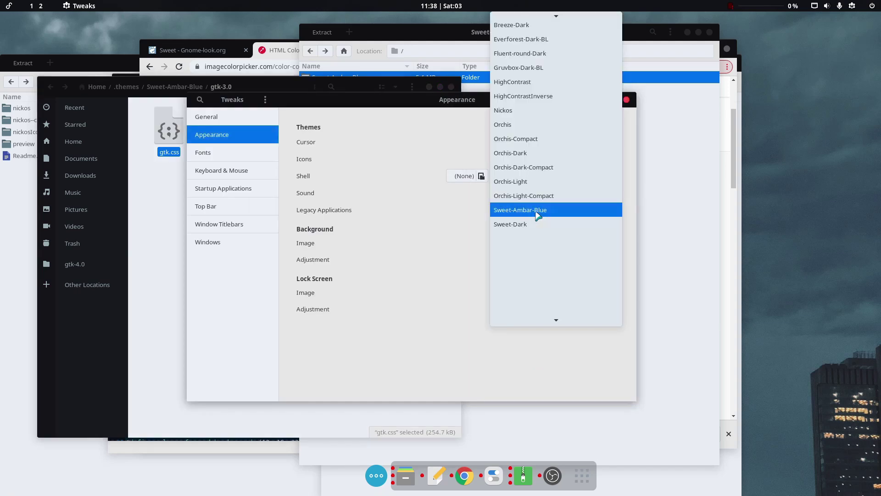
{"action": "left_click", "coordinate": [533, 198]}
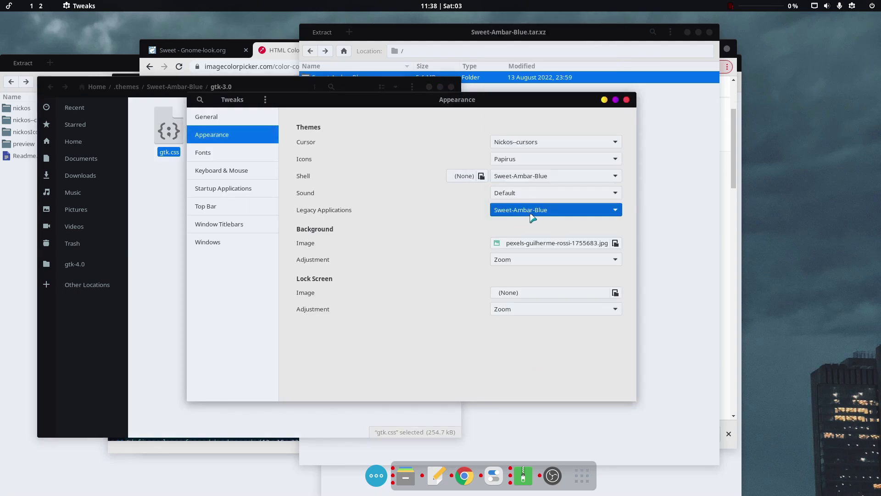
{"action": "left_click", "coordinate": [572, 216]}
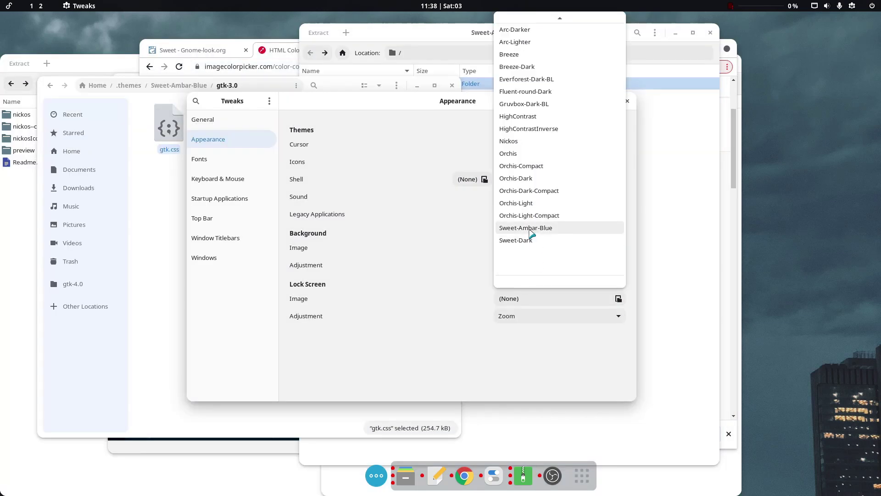
{"action": "left_click", "coordinate": [526, 228]}
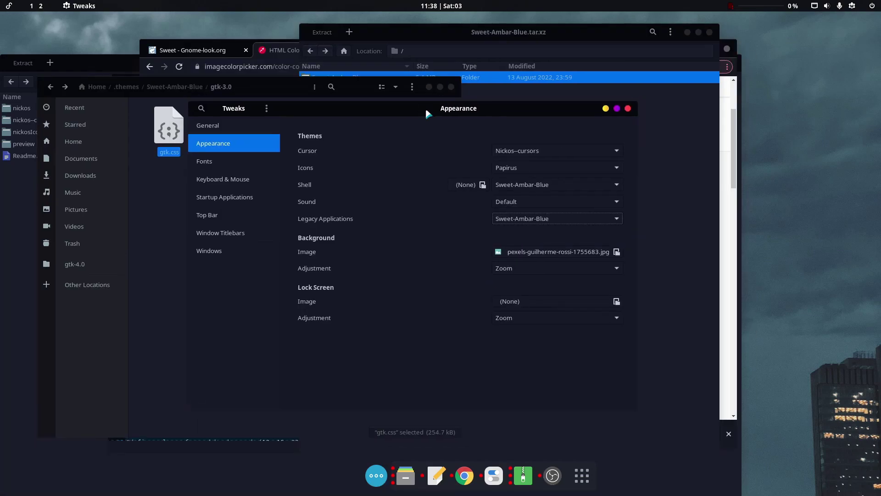
- Adjust the output volume from the system menu, then move Tweaks aside for Files
{"action": "left_click", "coordinate": [460, 6]}
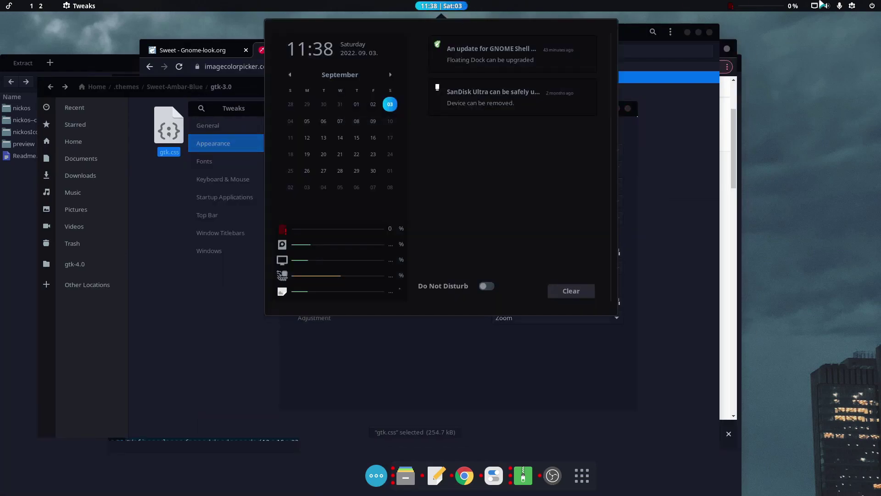
{"action": "left_click", "coordinate": [822, 4]}
{"action": "left_click", "coordinate": [826, 6]}
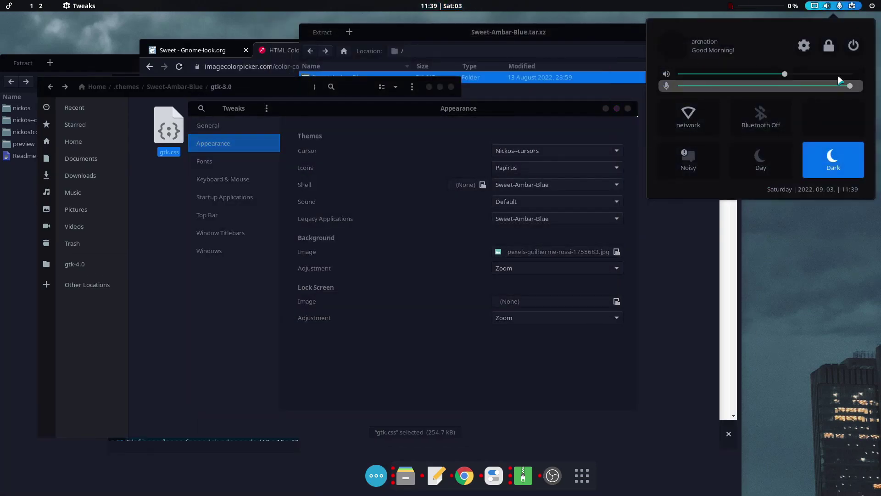
{"action": "left_click", "coordinate": [732, 74]}
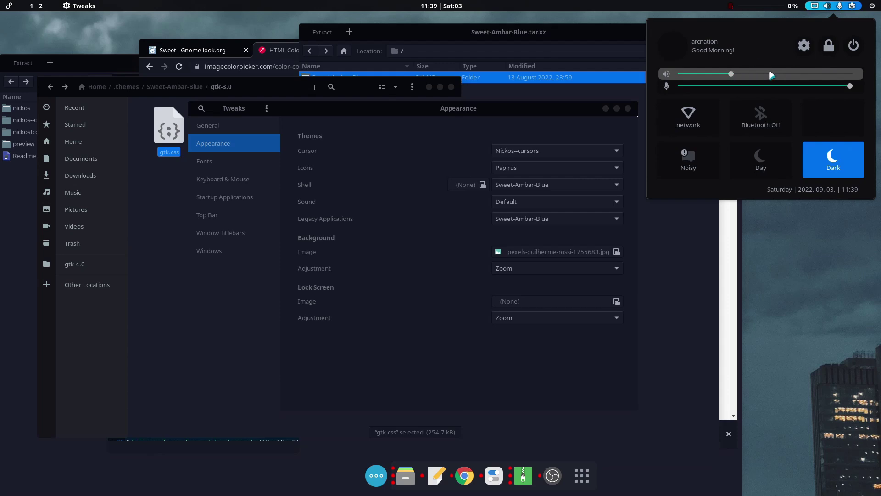
{"action": "left_click", "coordinate": [780, 74]}
{"action": "left_click", "coordinate": [638, 160]}
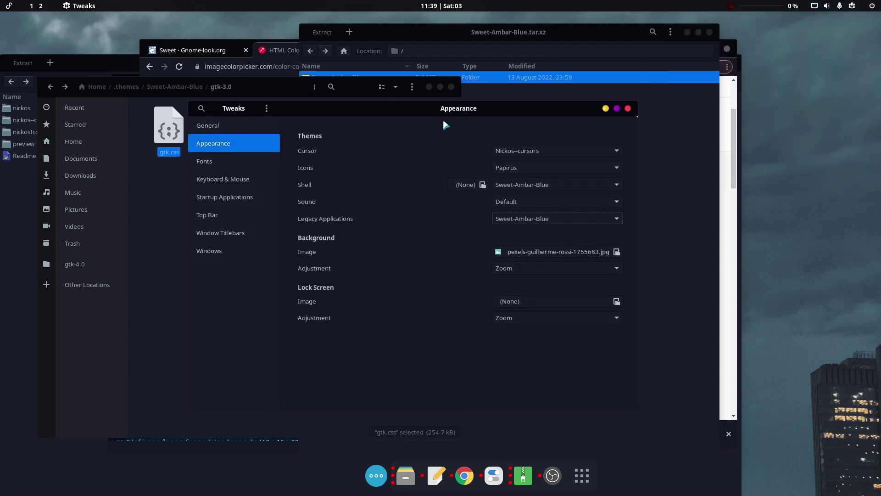
{"action": "left_click_drag", "start_coordinate": [469, 104], "coordinate": [538, 78]}
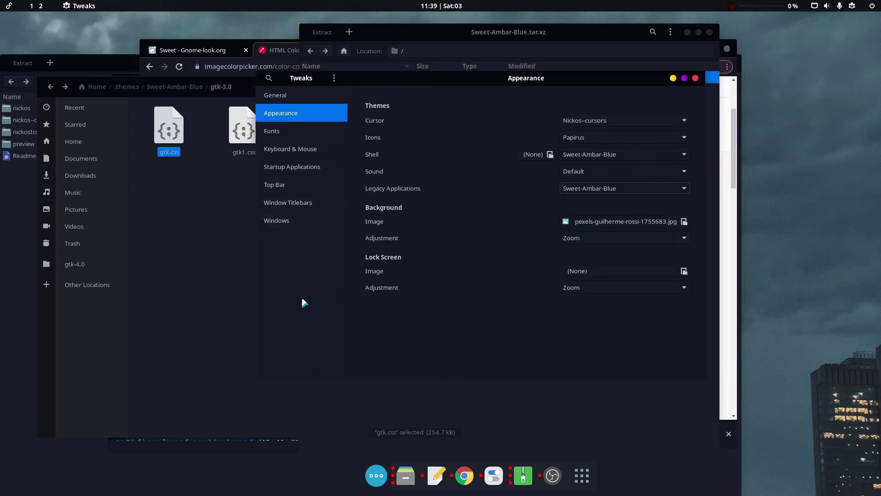
{"action": "left_click", "coordinate": [210, 273]}
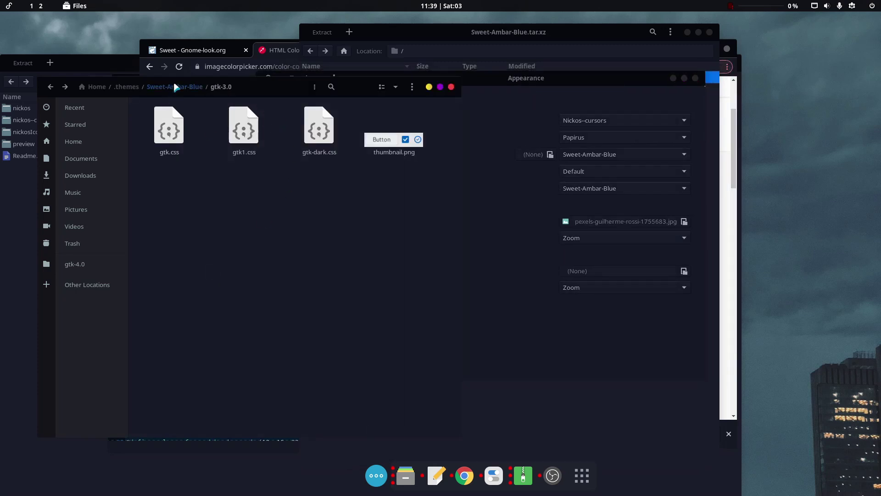
- Open the Sweet-Ambar-Blue theme's gtk-4.0 folder and copy all its files
{"action": "key", "text": "alt+Up"}
{"action": "right_click", "coordinate": [255, 198]}
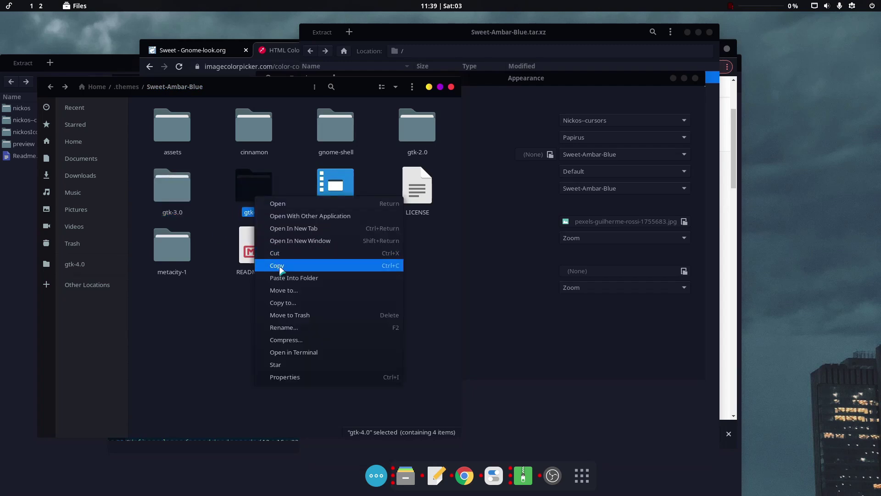
{"action": "left_click", "coordinate": [258, 188]}
{"action": "double_click", "coordinate": [258, 188]}
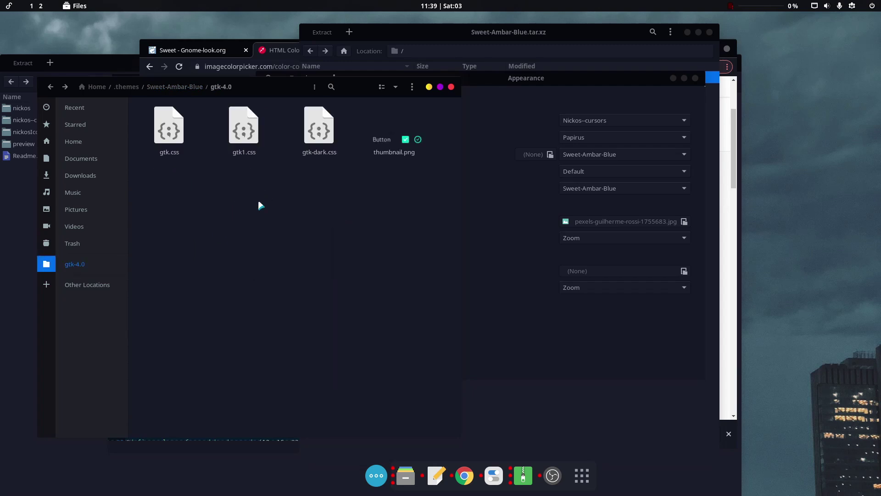
{"action": "key", "text": "ctrl+a"}
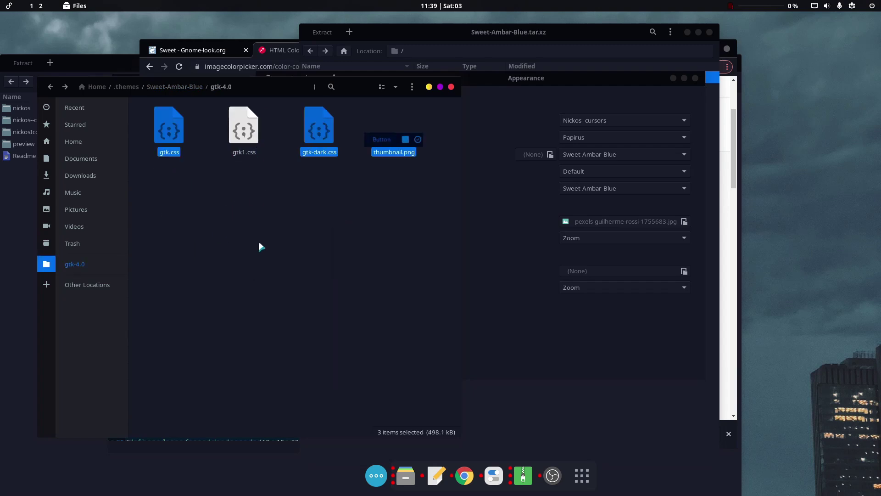
{"action": "key", "text": "alt+Up"}
- Go to ~/.config/gtk-4.0 and delete all of its existing contents
{"action": "left_click", "coordinate": [97, 89]}
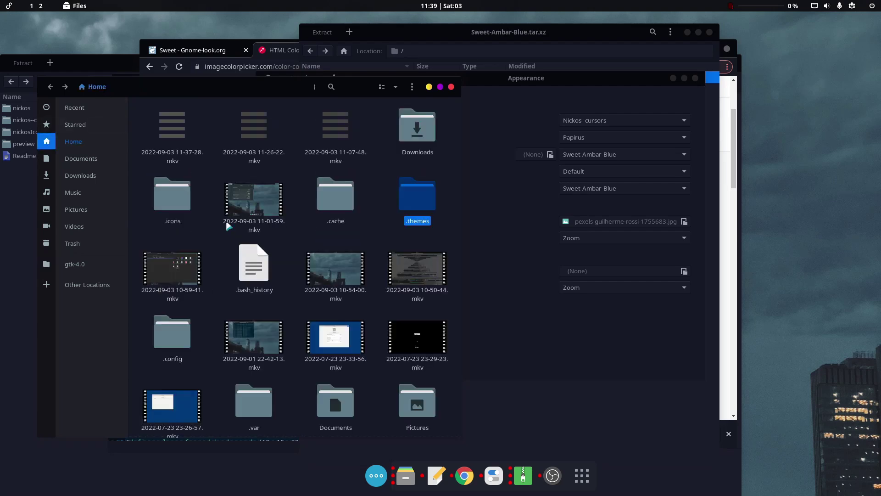
{"action": "type", "text": ".config"}
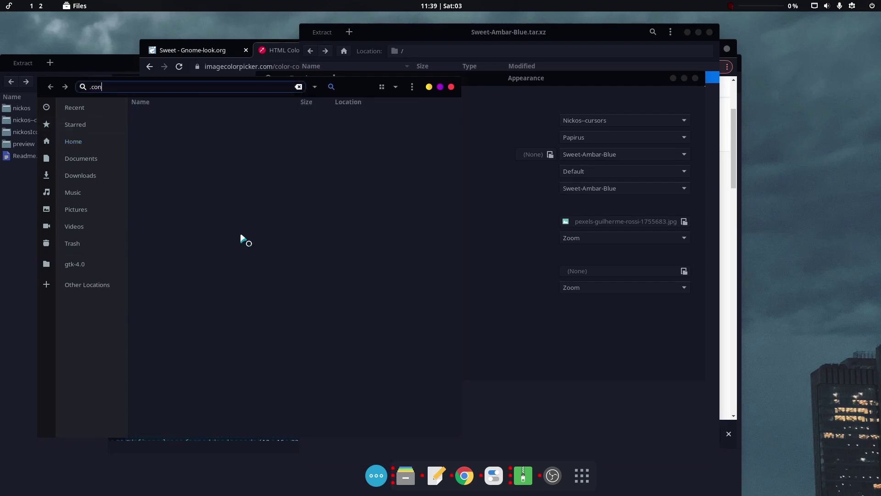
{"action": "key", "text": "Return"}
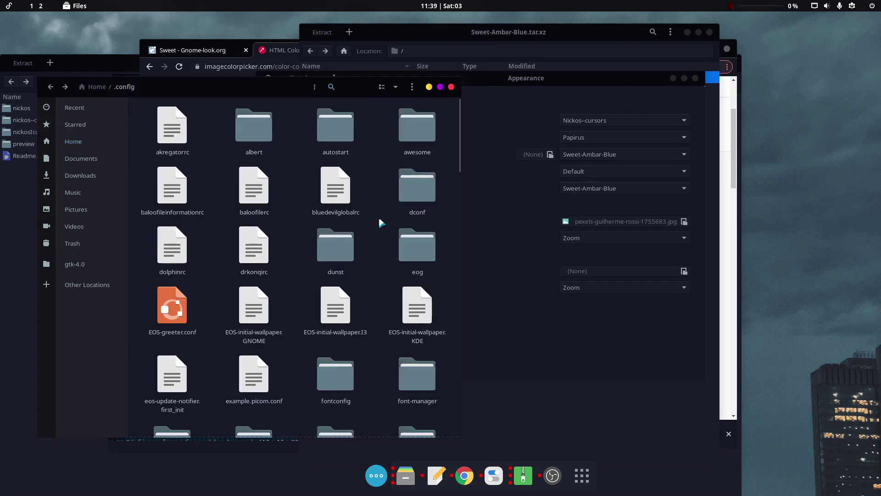
{"action": "type", "text": "gtk"}
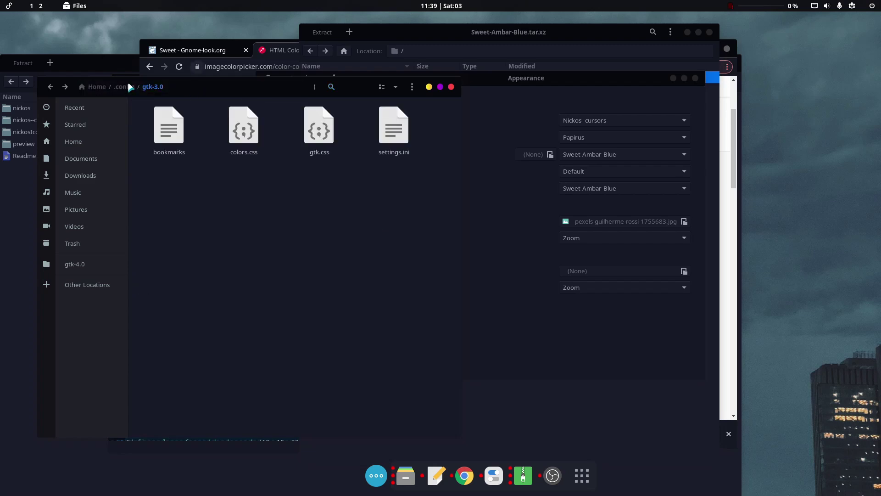
{"action": "double_click", "coordinate": [159, 138]}
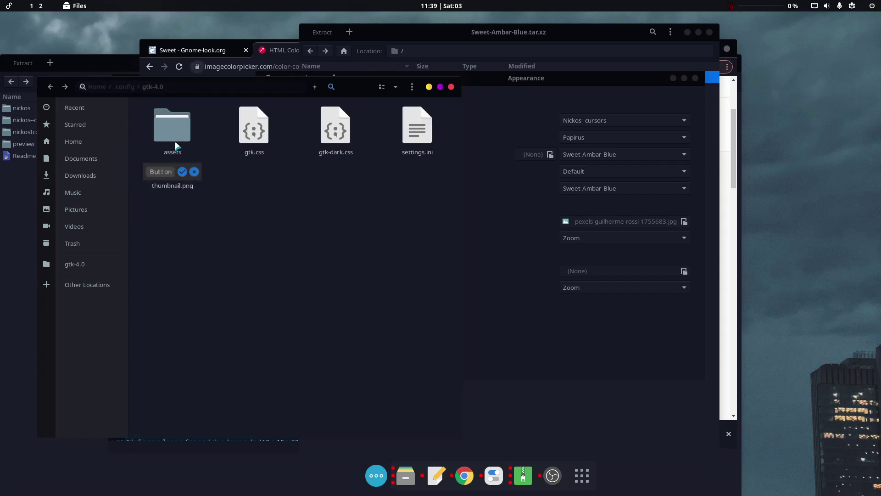
{"action": "key", "text": "ctrl+a"}
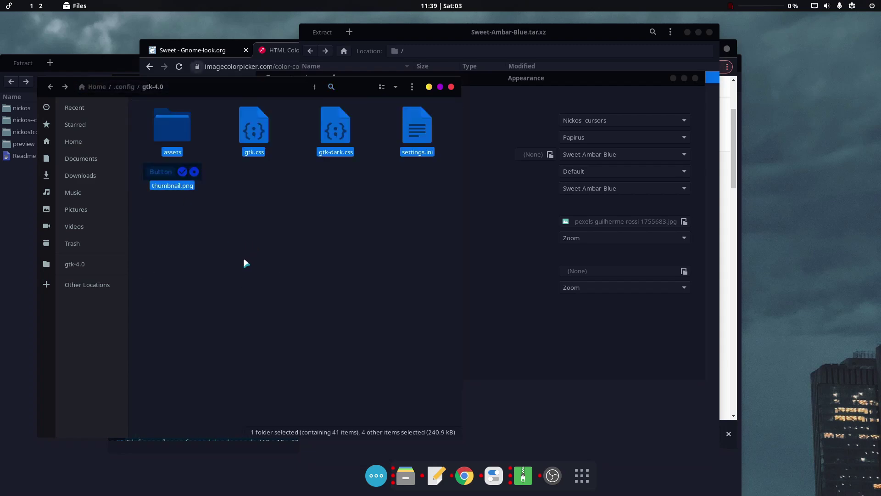
{"action": "key", "text": "Delete"}
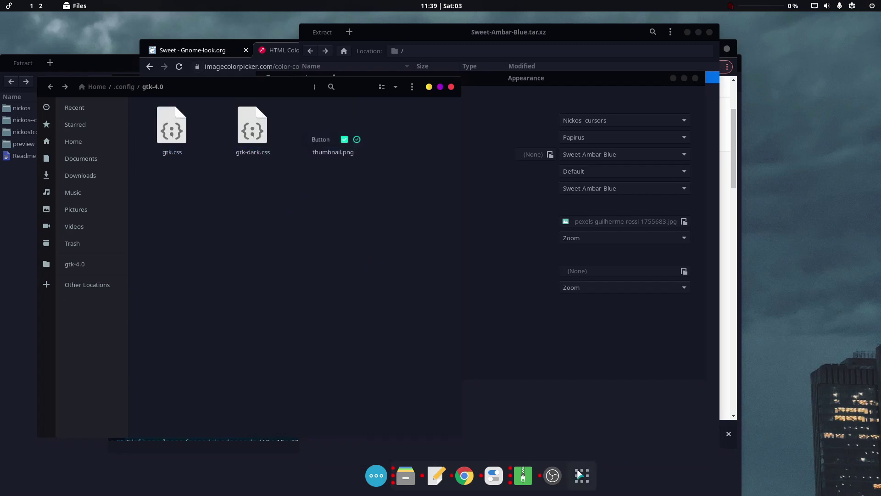
{"action": "left_click", "coordinate": [580, 475]}
- Launch the Extensions app from the search and centre its window
{"action": "type", "text": "exte"}
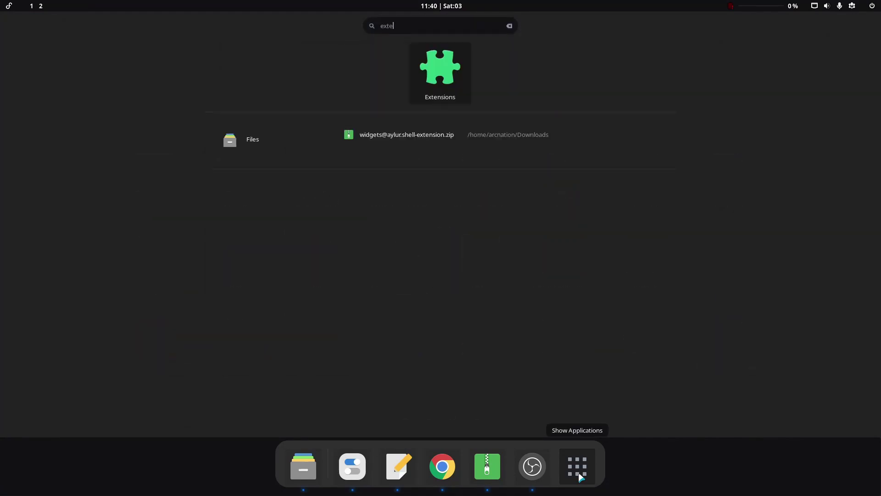
{"action": "key", "text": "Return"}
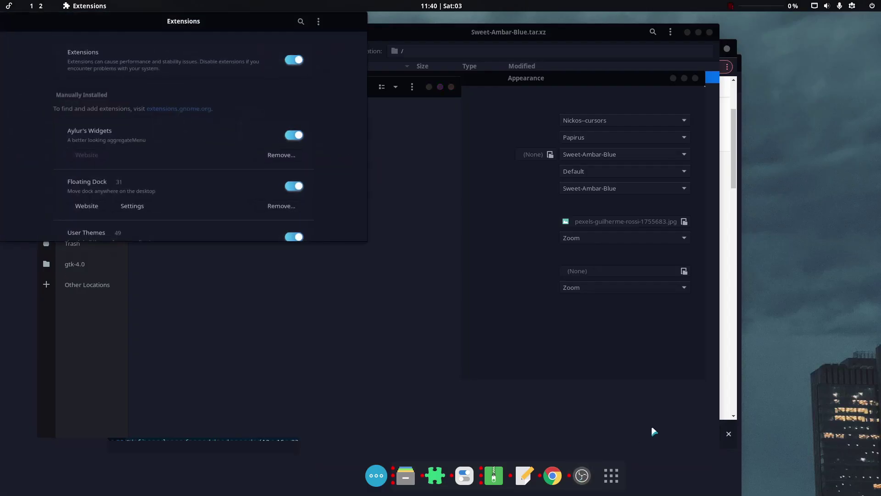
{"action": "left_click_drag", "start_coordinate": [224, 25], "coordinate": [405, 131]}
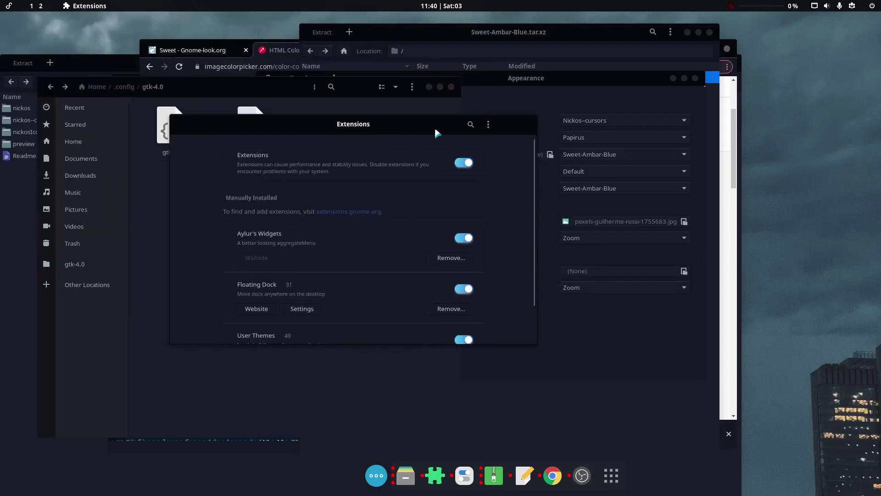
- View About Extensions, checking Credits and version 42.3.1, then close the dialog
{"action": "left_click", "coordinate": [488, 125]}
{"action": "left_click", "coordinate": [478, 161]}
{"action": "left_click_drag", "start_coordinate": [386, 165], "coordinate": [366, 129]}
{"action": "left_click", "coordinate": [359, 125]}
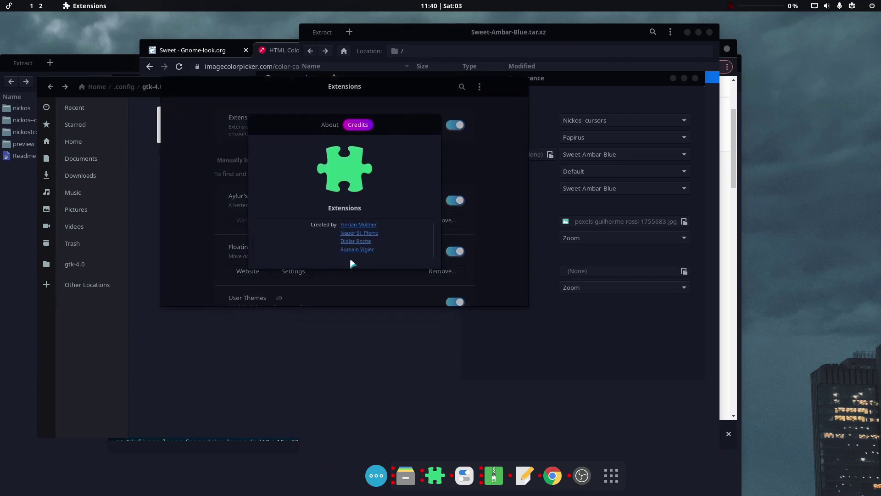
{"action": "left_click", "coordinate": [330, 125]}
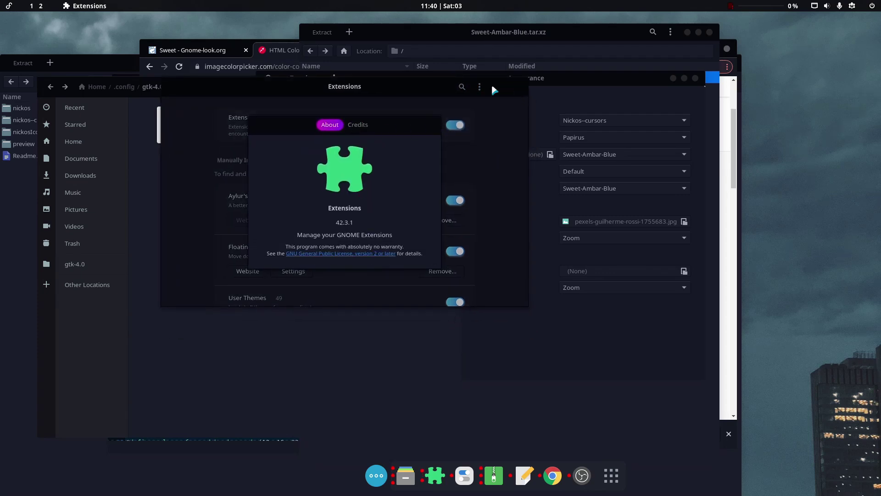
{"action": "left_click", "coordinate": [439, 123]}
- Close the Extensions, Chrome, Files, text editor and all archive windows
{"action": "left_click", "coordinate": [522, 87]}
{"action": "left_click", "coordinate": [709, 32]}
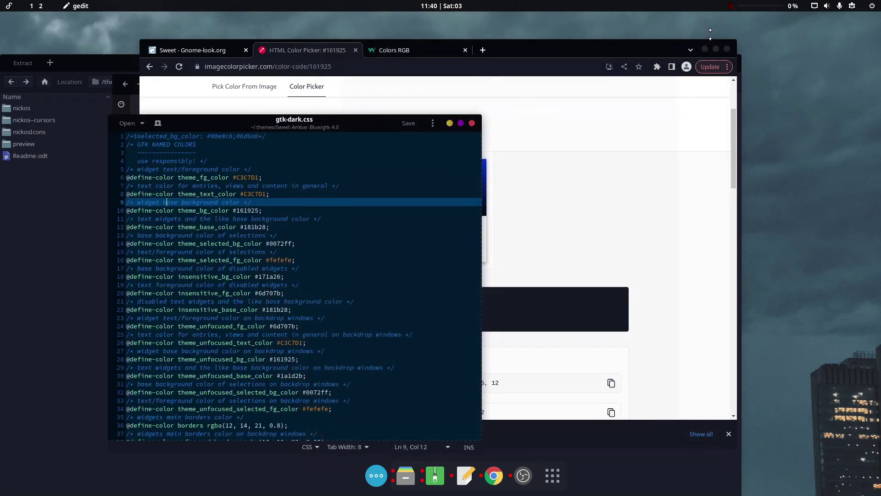
{"action": "left_click", "coordinate": [727, 49]}
{"action": "left_click", "coordinate": [727, 49]}
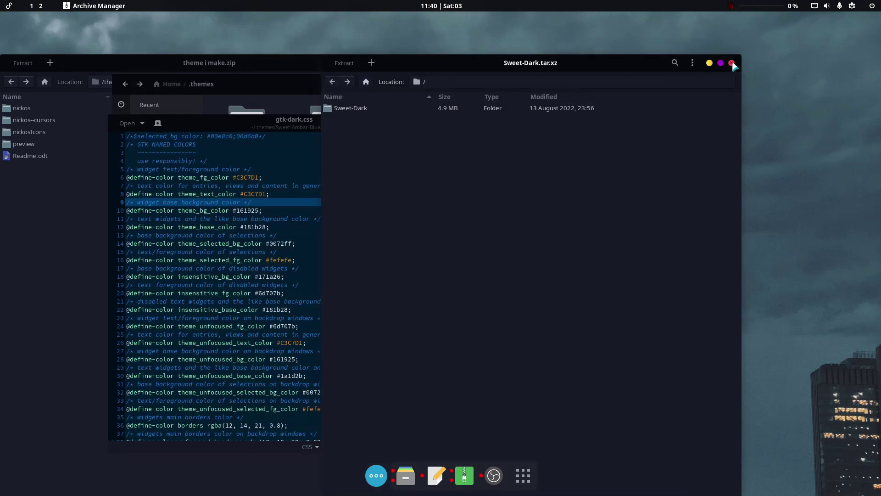
{"action": "left_click", "coordinate": [733, 63]}
{"action": "left_click", "coordinate": [527, 84]}
{"action": "left_click", "coordinate": [472, 123]}
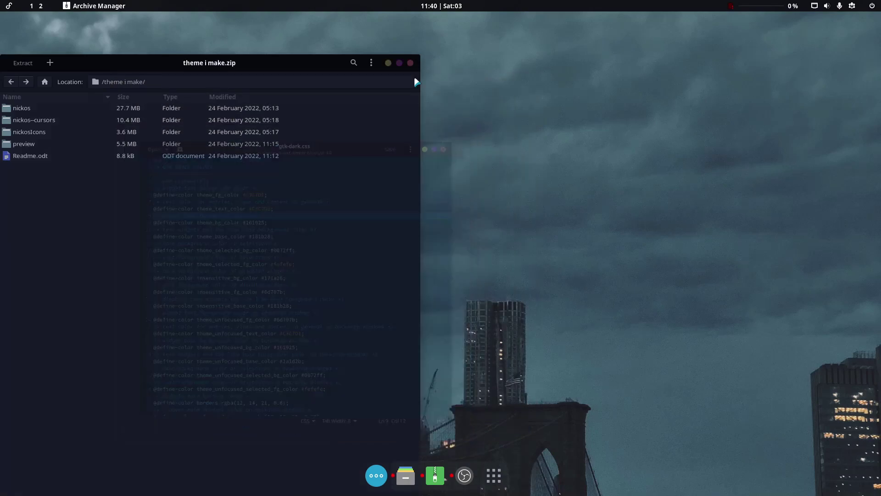
{"action": "left_click", "coordinate": [411, 63]}
- Search the app grid for 'chrome' and launch Google Chrome
{"action": "left_click", "coordinate": [833, 5]}
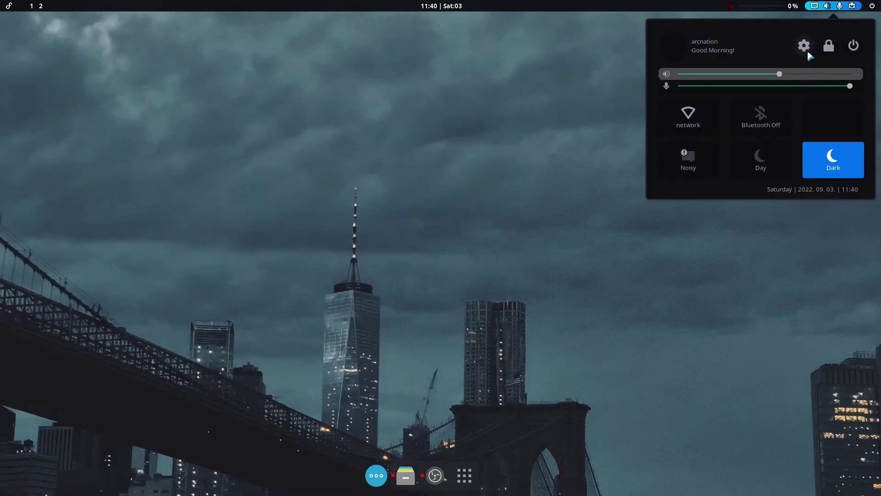
{"action": "left_click", "coordinate": [463, 473]}
{"action": "type", "text": "c"}
{"action": "key", "text": "BackSpace"}
{"action": "type", "text": "chrome"}
{"action": "key", "text": "Return"}
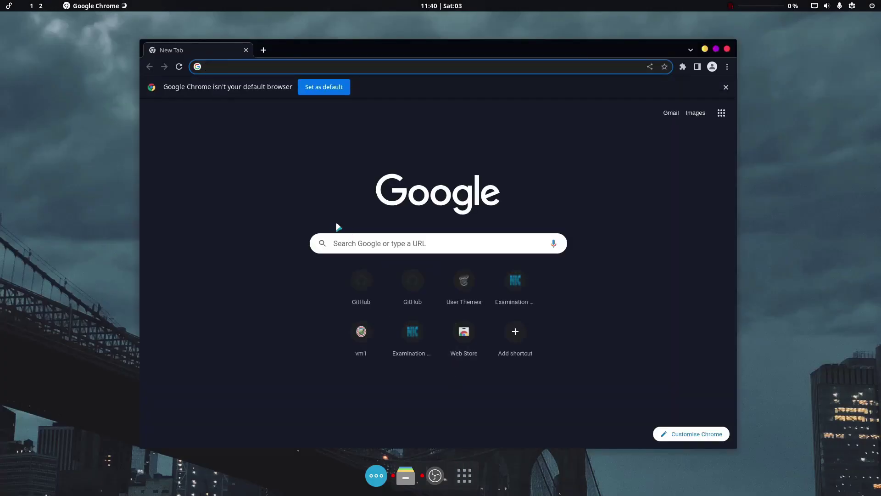
- Maximise Chrome, search 'gnome sh' and open the GNOME Shell Extensions website
{"action": "left_click", "coordinate": [716, 49]}
{"action": "left_click", "coordinate": [491, 33]}
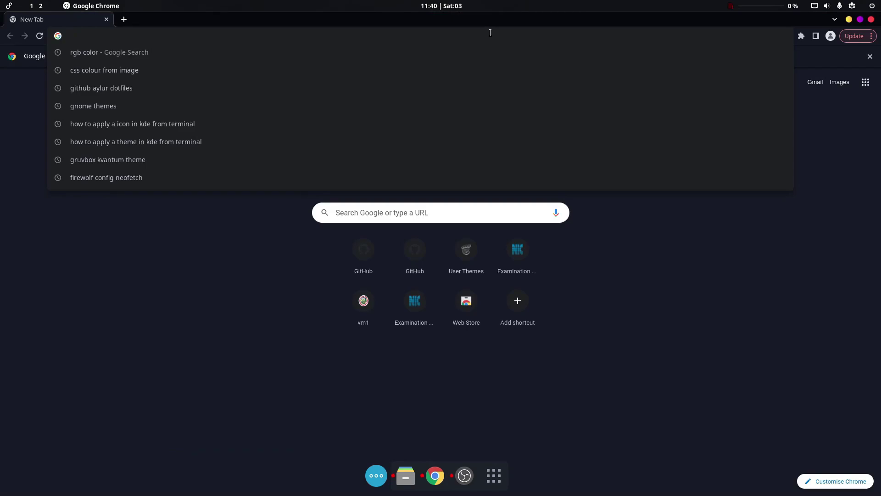
{"action": "type", "text": "gnome sh"}
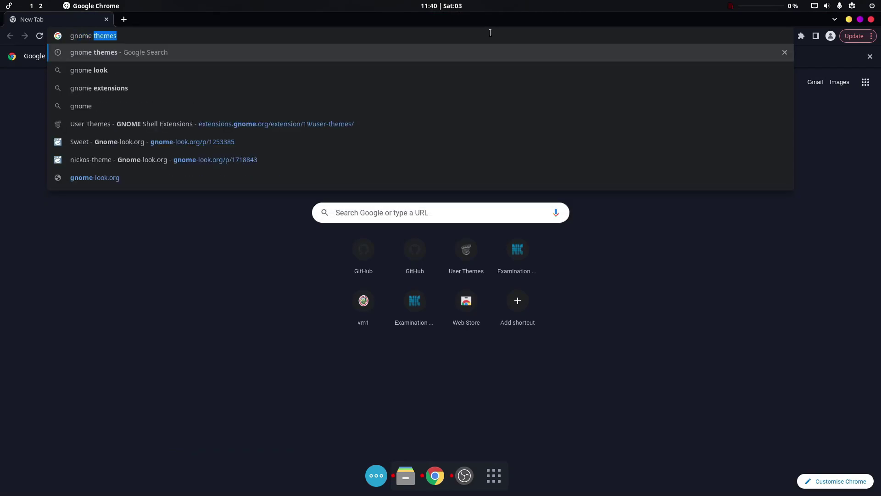
{"action": "left_click", "coordinate": [108, 105]}
{"action": "left_click", "coordinate": [118, 146]}
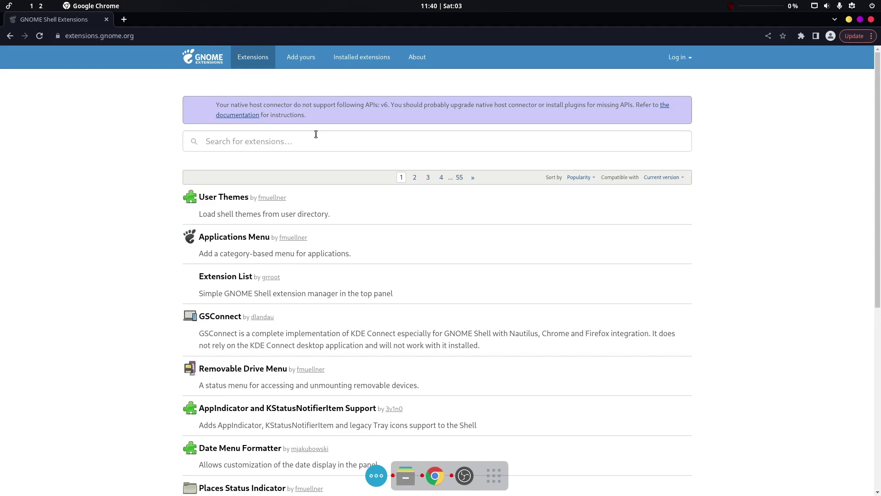
- Switch on the Applications Menu extension from its page
{"action": "left_click", "coordinate": [316, 134]}
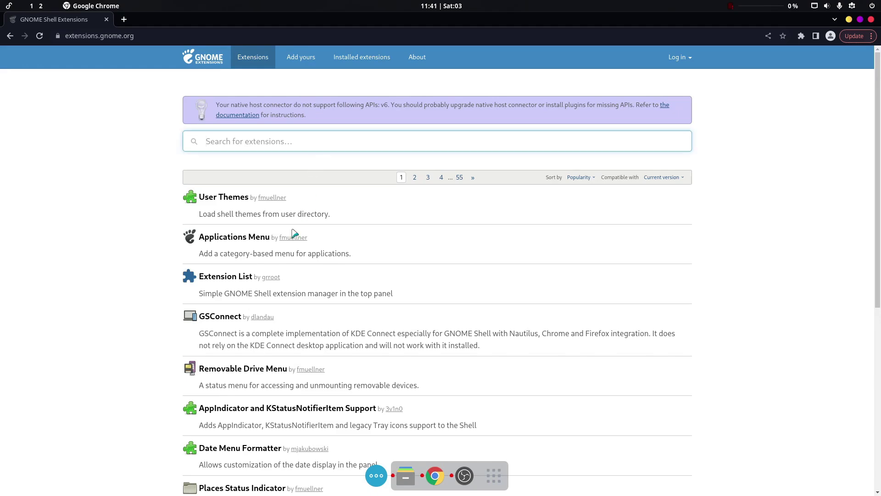
{"action": "left_click", "coordinate": [232, 238]}
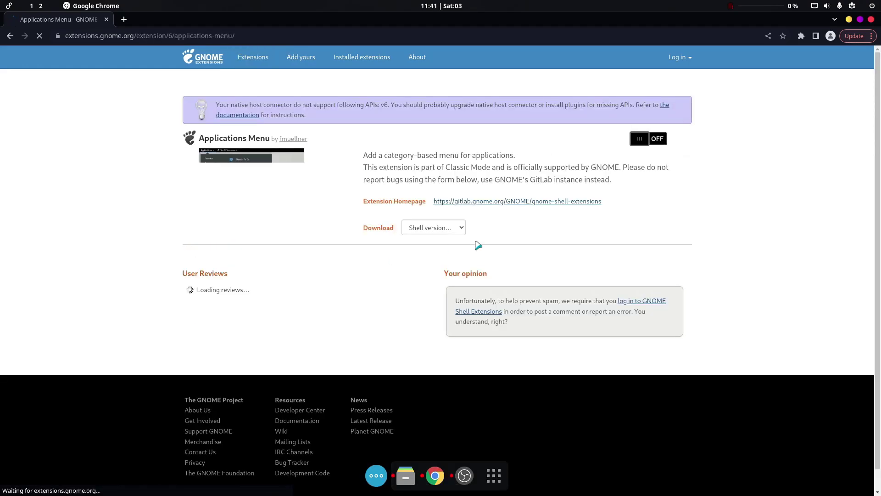
{"action": "left_click", "coordinate": [657, 140]}
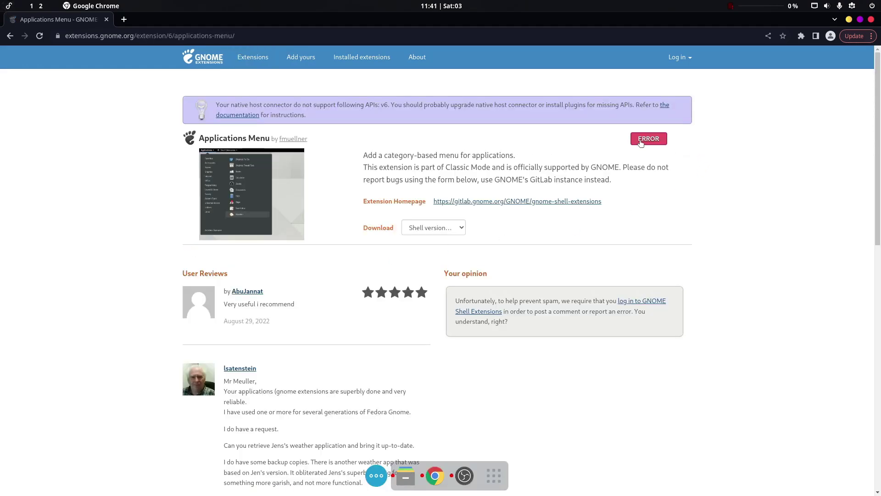
- Go back, search for ArcMenu and install it
{"action": "key", "text": "alt+Left"}
{"action": "type", "text": "ae"}
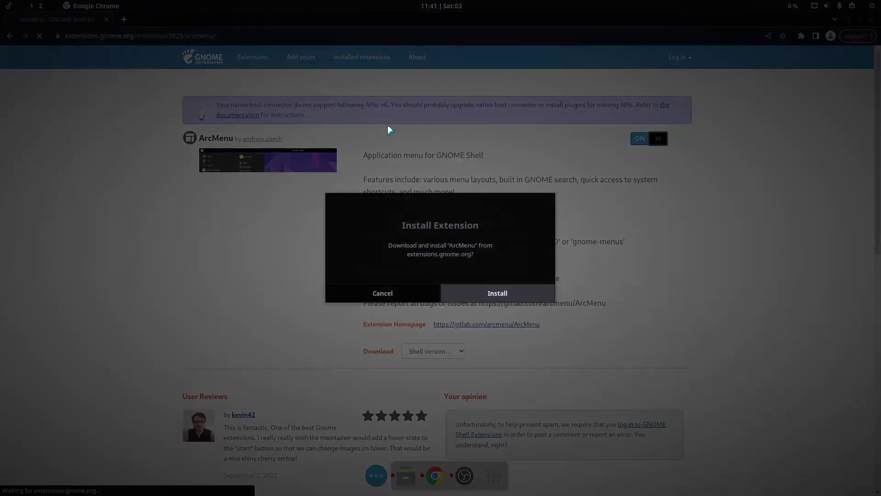
{"action": "left_click", "coordinate": [497, 291]}
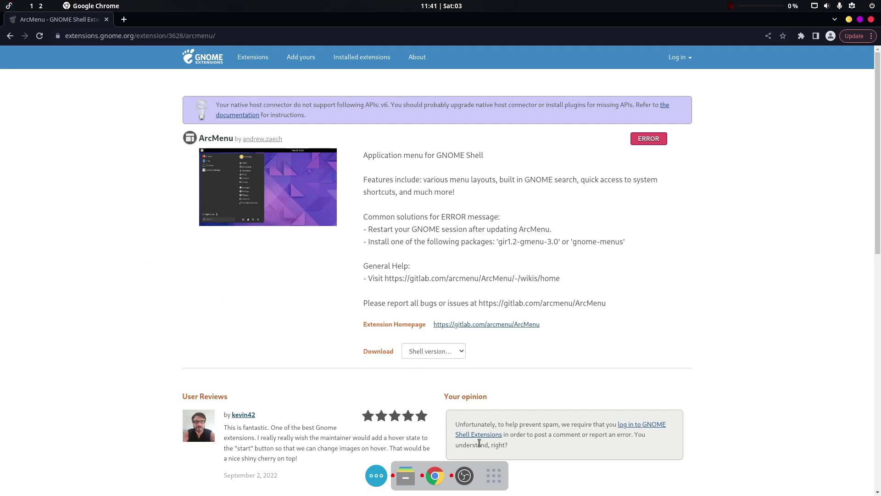
{"action": "left_click", "coordinate": [406, 476]}
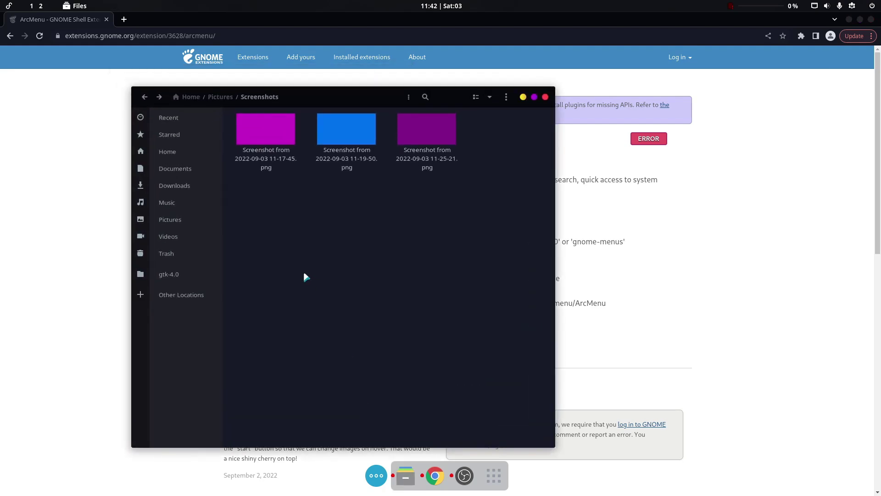
{"action": "left_click", "coordinate": [165, 152]}
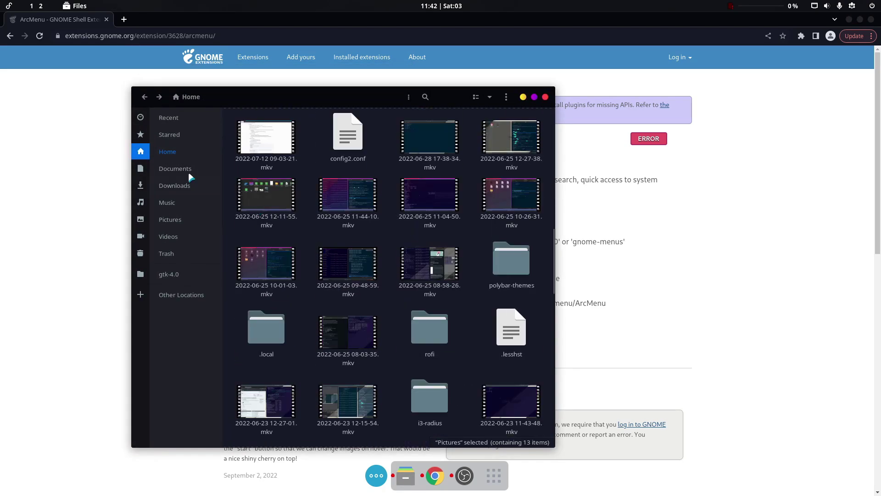
{"action": "left_click", "coordinate": [170, 188]}
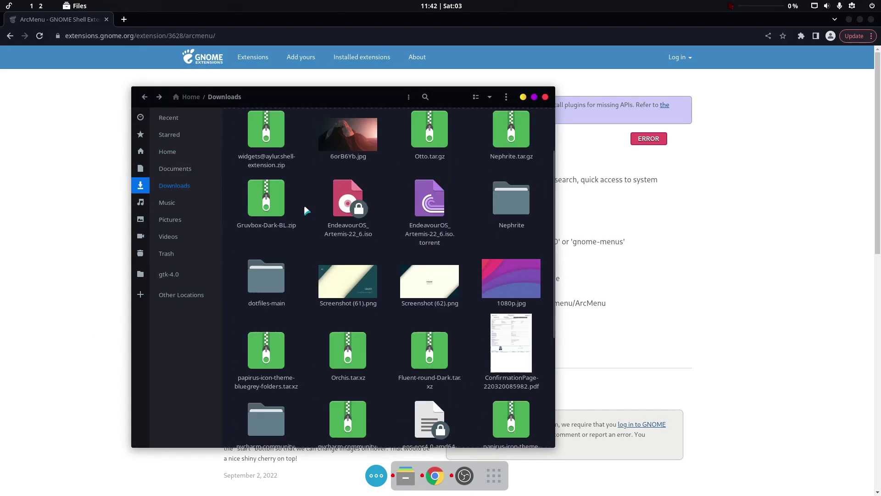
{"action": "double_click", "coordinate": [266, 207]}
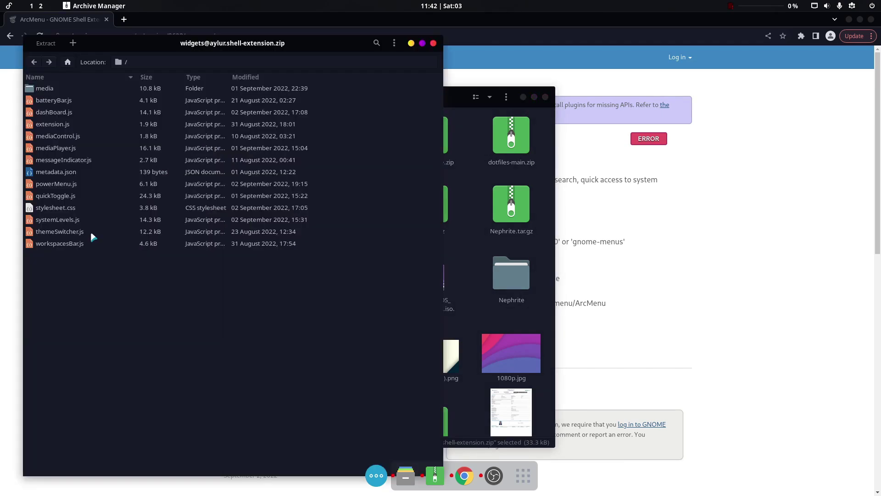
{"action": "double_click", "coordinate": [58, 88]}
- Preview fedora-logo-f-symbolic.svg in Image Viewer, then close it
{"action": "left_click", "coordinate": [48, 167]}
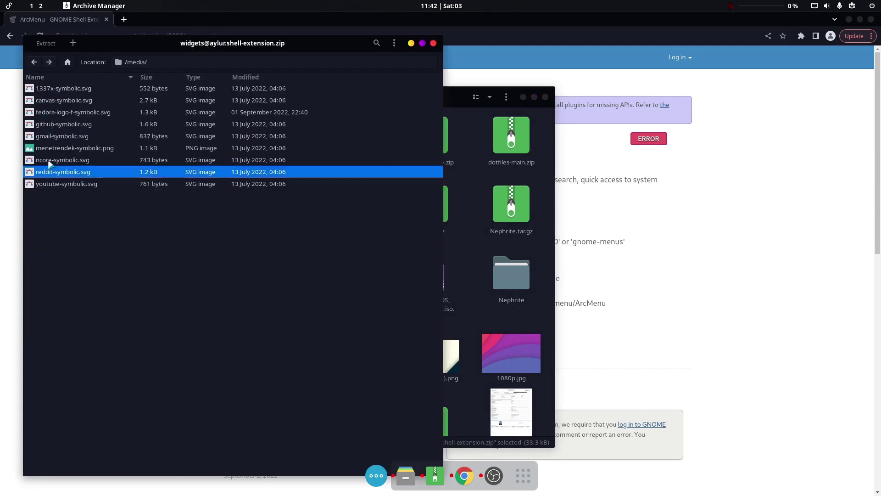
{"action": "left_click", "coordinate": [48, 114]}
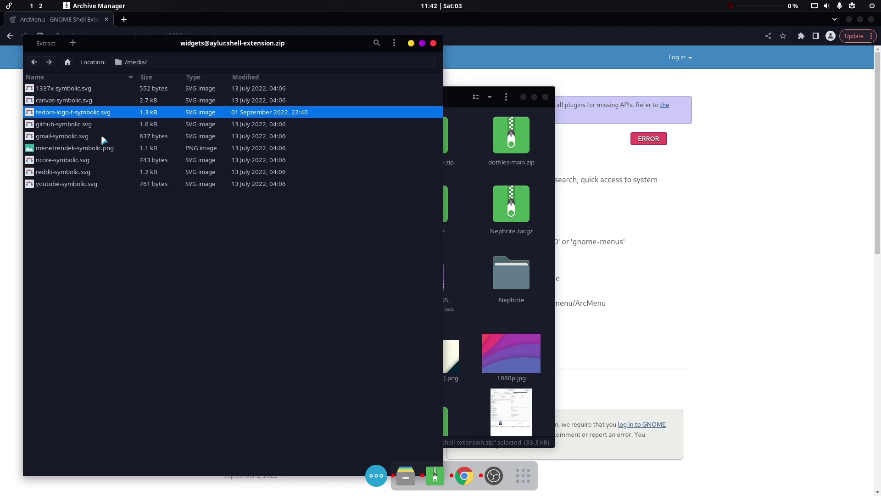
{"action": "double_click", "coordinate": [93, 115]}
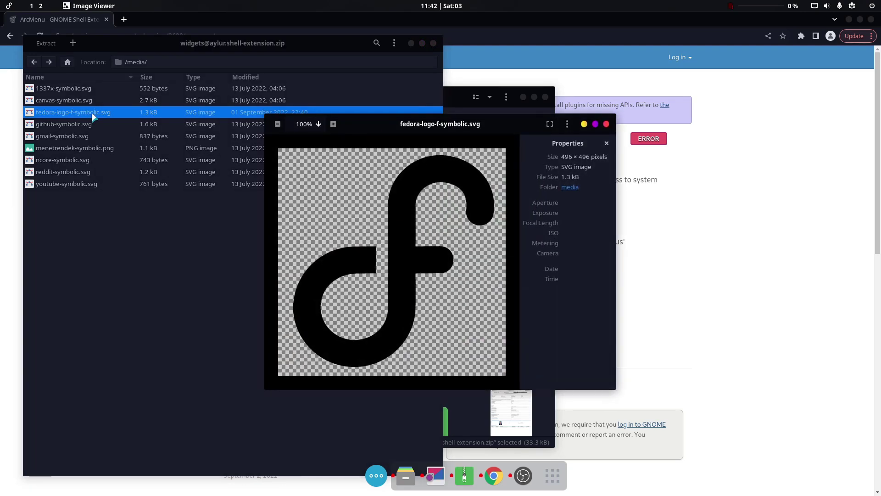
{"action": "scroll", "coordinate": [381, 174], "scroll_direction": "down", "scroll_amount": 3}
{"action": "scroll", "coordinate": [381, 174], "scroll_direction": "up", "scroll_amount": 1}
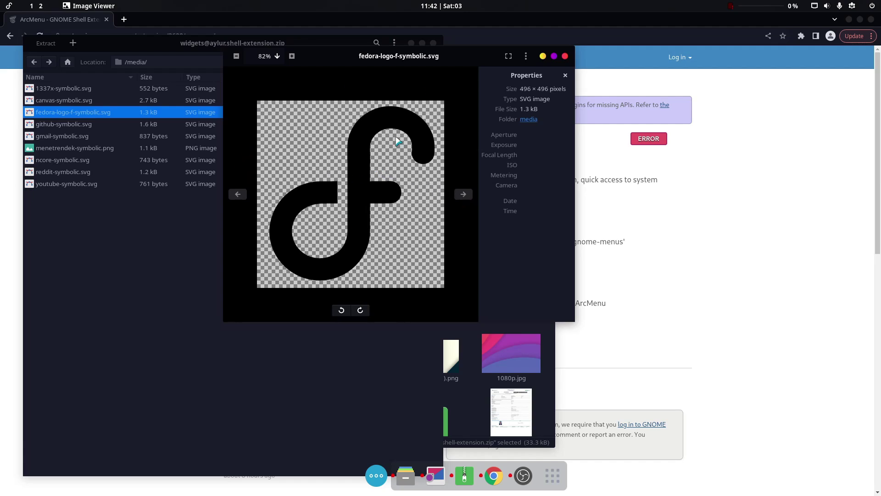
{"action": "left_click", "coordinate": [565, 56]}
- Preview canvas-symbolic.svg, then close the viewer and the archive
{"action": "double_click", "coordinate": [110, 103]}
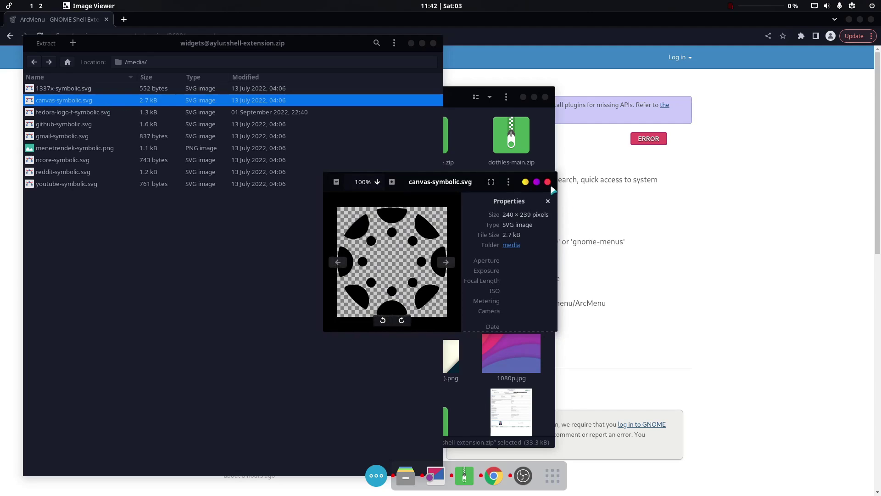
{"action": "left_click", "coordinate": [549, 183]}
{"action": "left_click", "coordinate": [169, 113]}
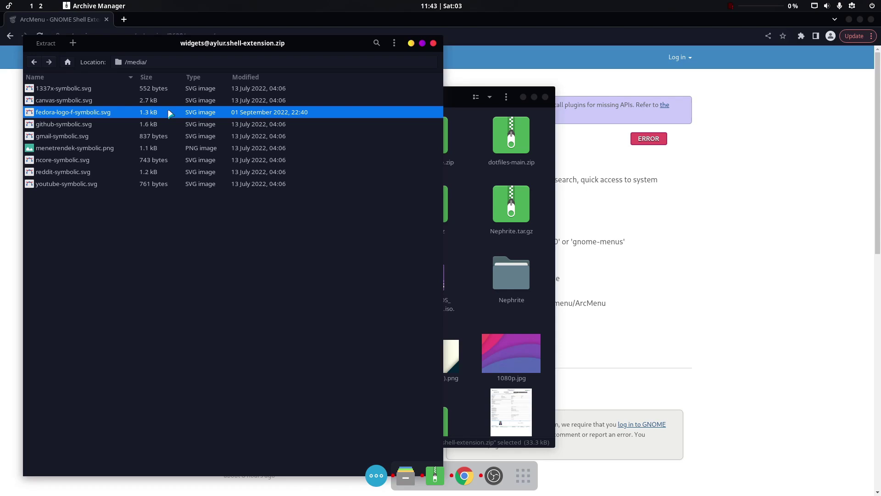
{"action": "left_click", "coordinate": [434, 43]}
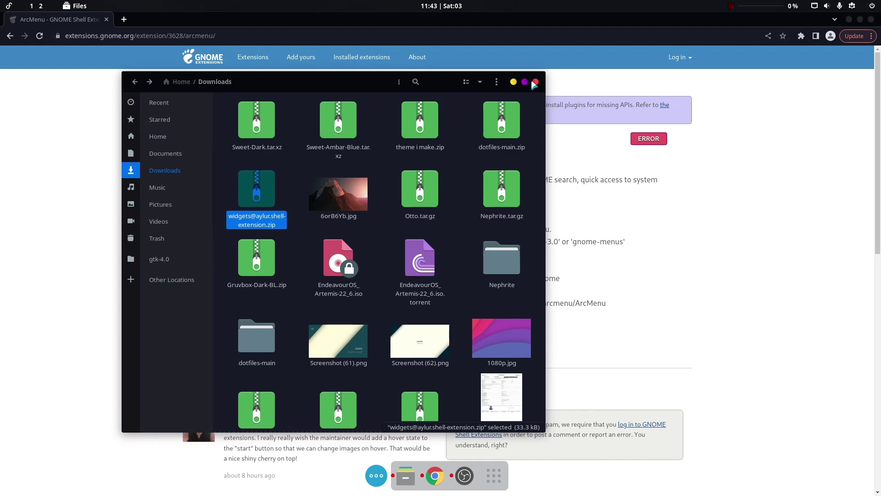
- Close Files, search extensions.gnome.org for 'dock' and open the Dash to Dock page
{"action": "left_click", "coordinate": [537, 82]}
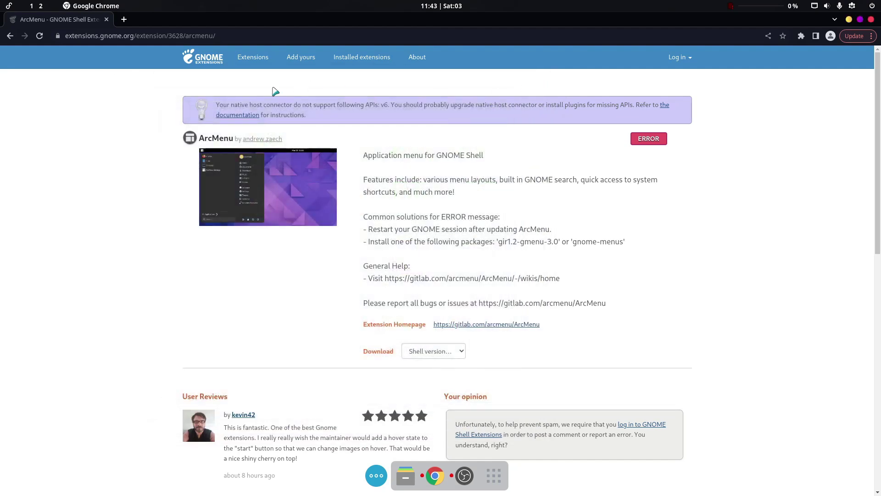
{"action": "left_click", "coordinate": [265, 60]}
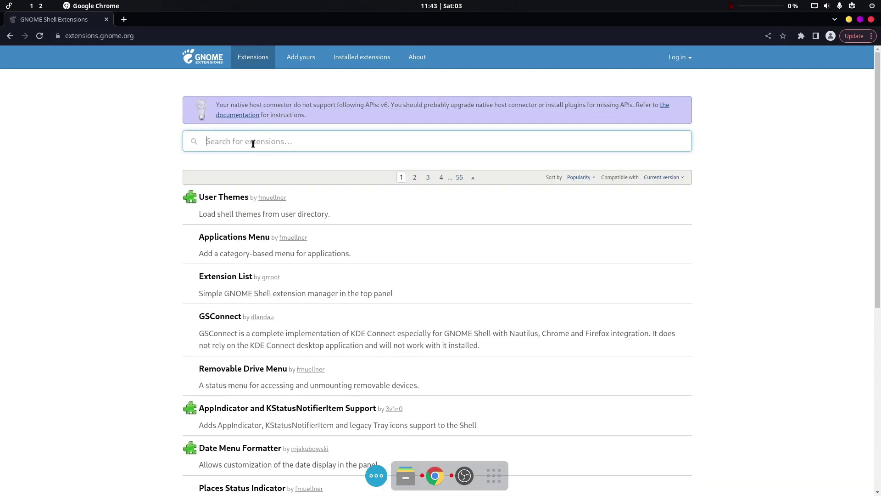
{"action": "scroll", "coordinate": [250, 195], "scroll_direction": "down", "scroll_amount": 5}
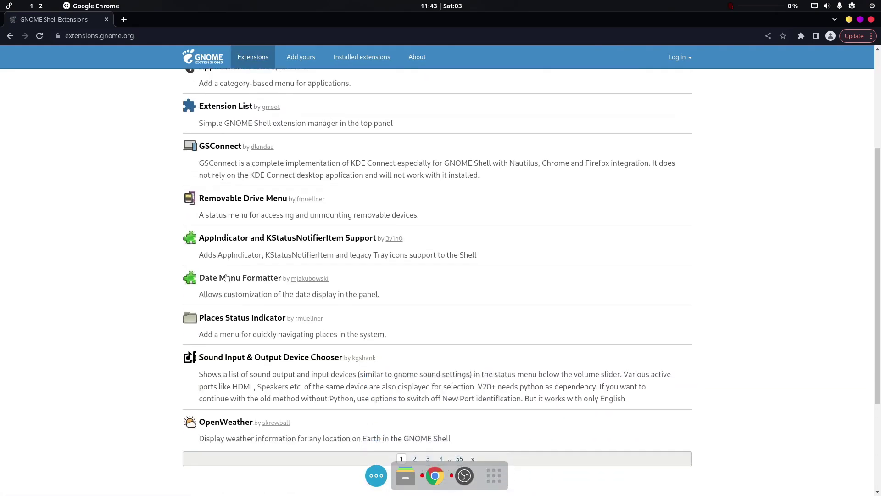
{"action": "scroll", "coordinate": [250, 195], "scroll_direction": "up", "scroll_amount": 5}
{"action": "type", "text": "dock"}
{"action": "scroll", "coordinate": [354, 428], "scroll_direction": "down", "scroll_amount": 1}
{"action": "left_click_drag", "start_coordinate": [377, 478], "coordinate": [106, 155]}
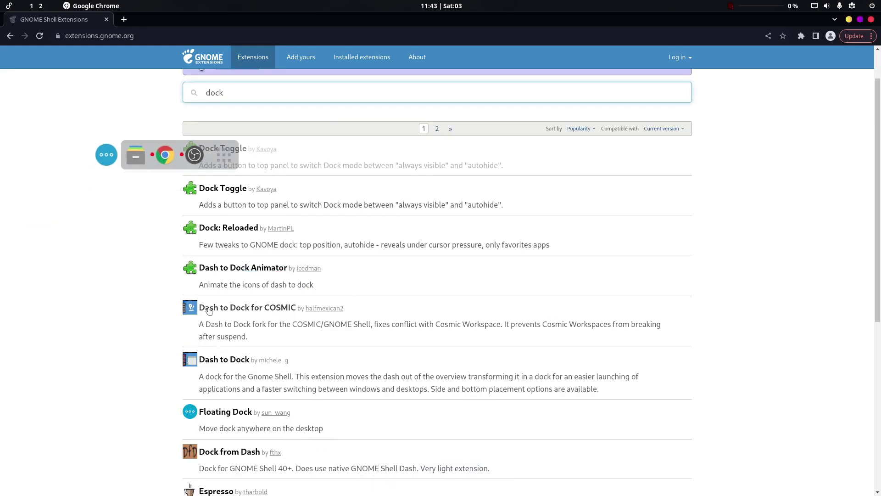
{"action": "left_click", "coordinate": [248, 367]}
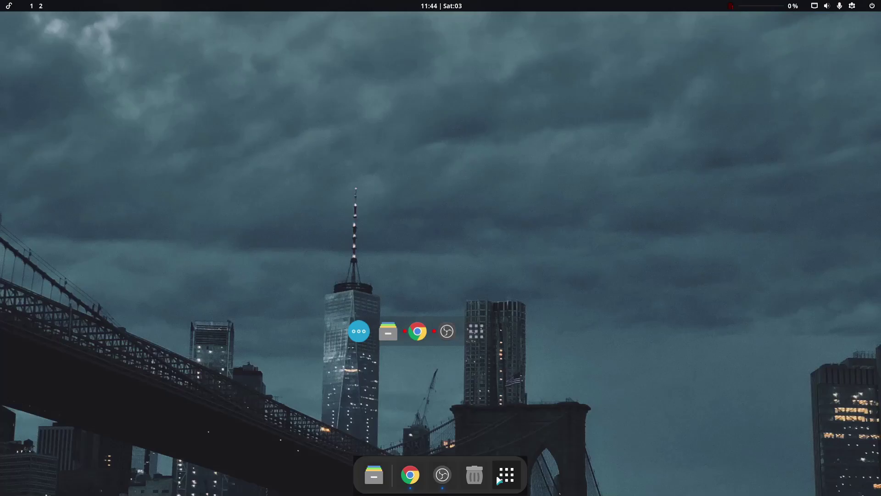
- In Installed extensions, remove Applications Menu and ArcMenu and switch Floating Dock off
{"action": "left_click", "coordinate": [410, 475]}
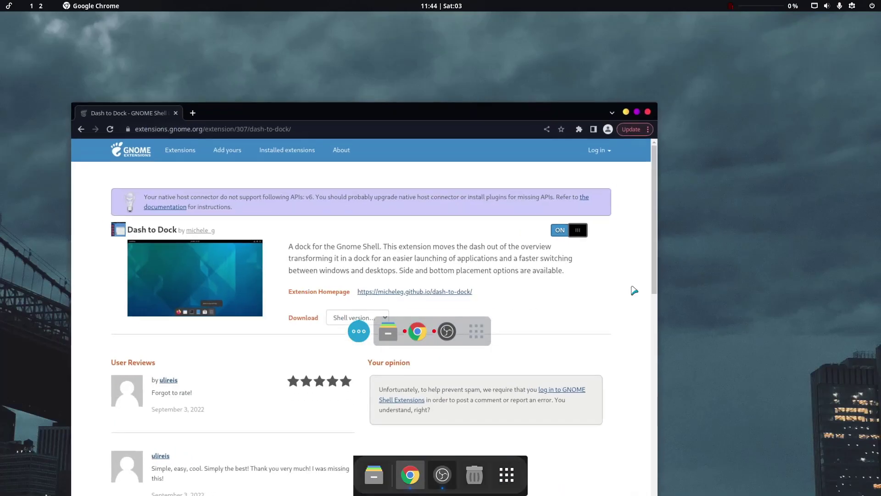
{"action": "left_click_drag", "start_coordinate": [574, 109], "coordinate": [660, 37]}
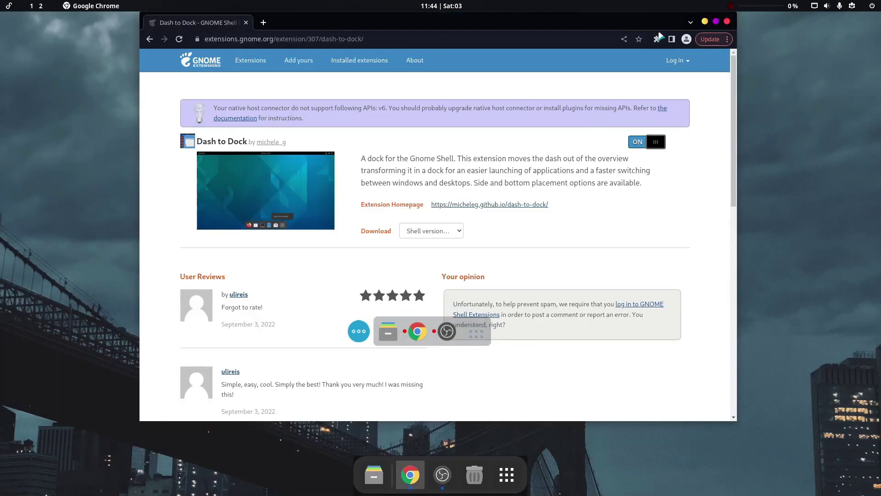
{"action": "left_click", "coordinate": [360, 60]}
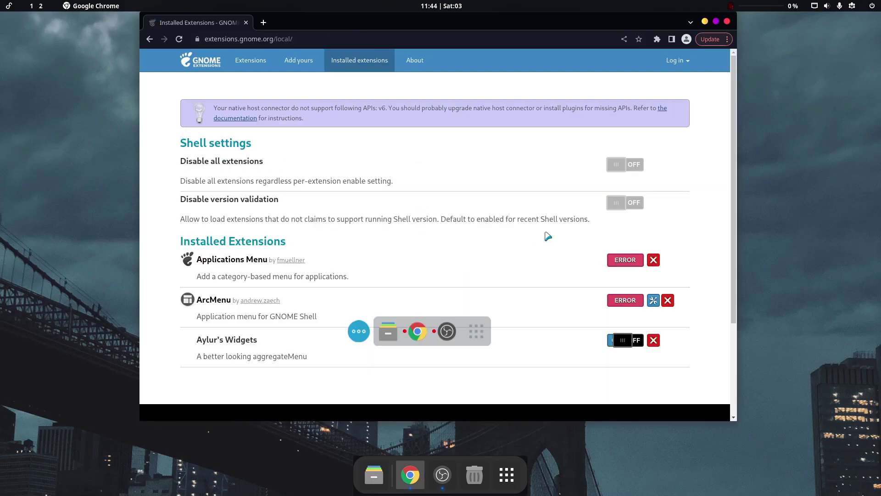
{"action": "scroll", "coordinate": [670, 182], "scroll_direction": "down", "scroll_amount": 5}
{"action": "left_click", "coordinate": [666, 179]}
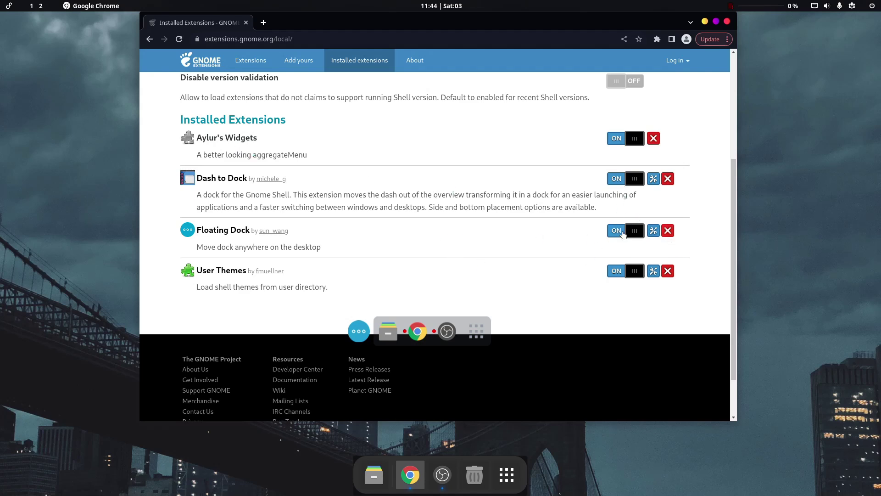
{"action": "left_click", "coordinate": [624, 233]}
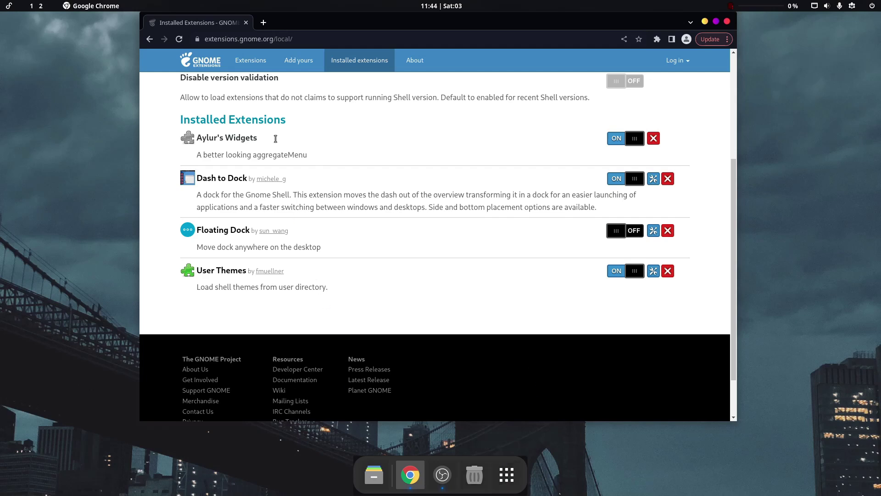
{"action": "left_click", "coordinate": [270, 40]}
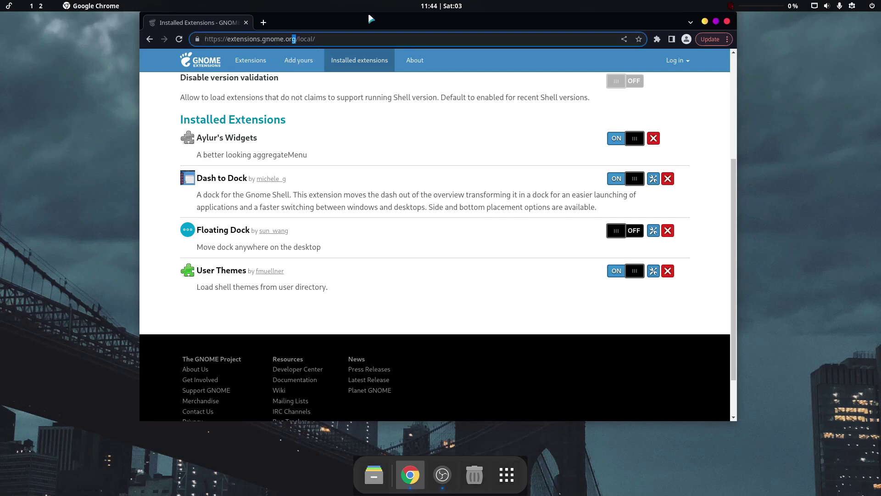
- Search the web for 'kora icons gtk'
{"action": "key", "text": "ctrl+a"}
{"action": "type", "text": "gt"}
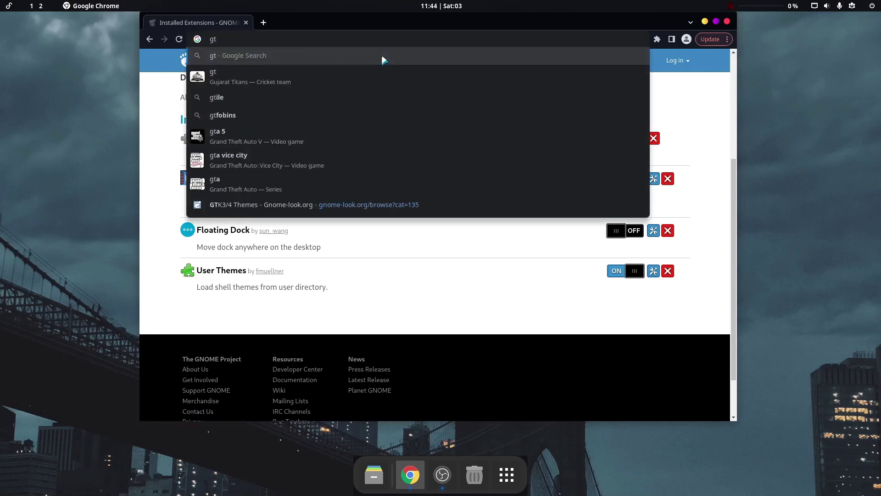
{"action": "type", "text": "k"}
{"action": "key", "text": "BackSpace"}
{"action": "key", "text": "BackSpace"}
{"action": "key", "text": "BackSpace"}
{"action": "type", "text": "kora icons gtk"}
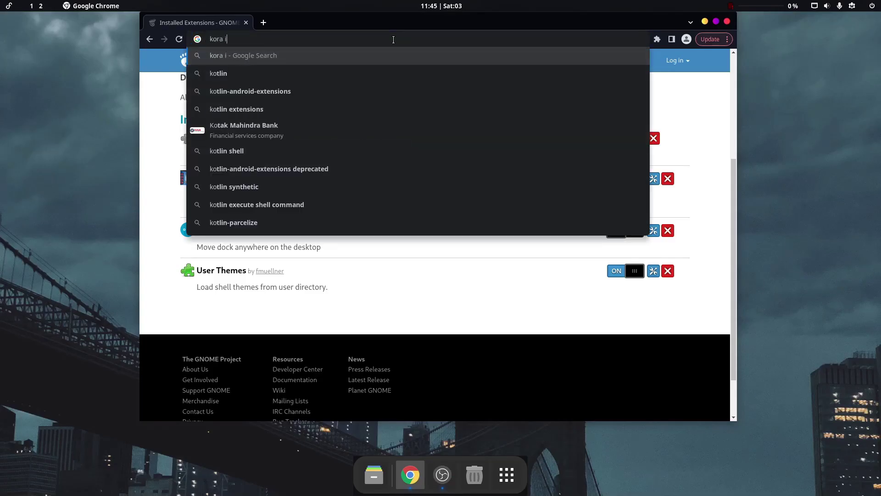
{"action": "key", "text": "Return"}
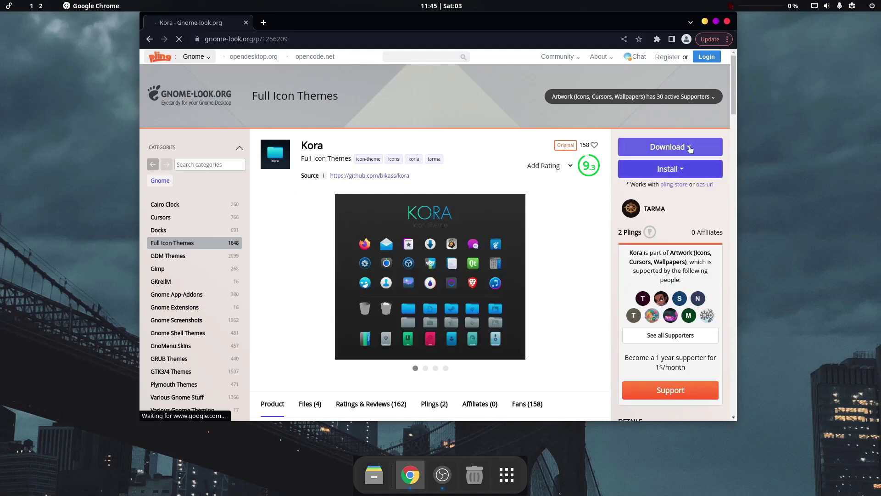
- Download kora-1-5-3.zip from the Kora gnome-look page and open it
{"action": "left_click", "coordinate": [714, 148]}
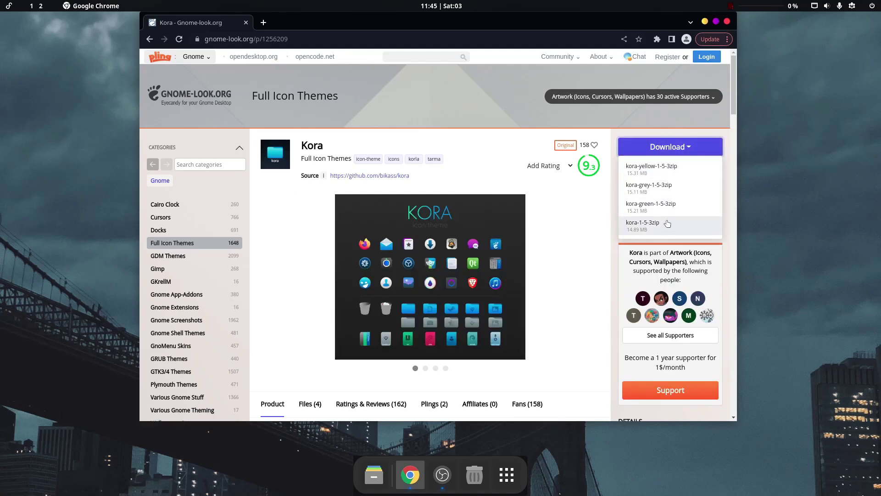
{"action": "left_click", "coordinate": [667, 224]}
{"action": "left_click", "coordinate": [571, 134]}
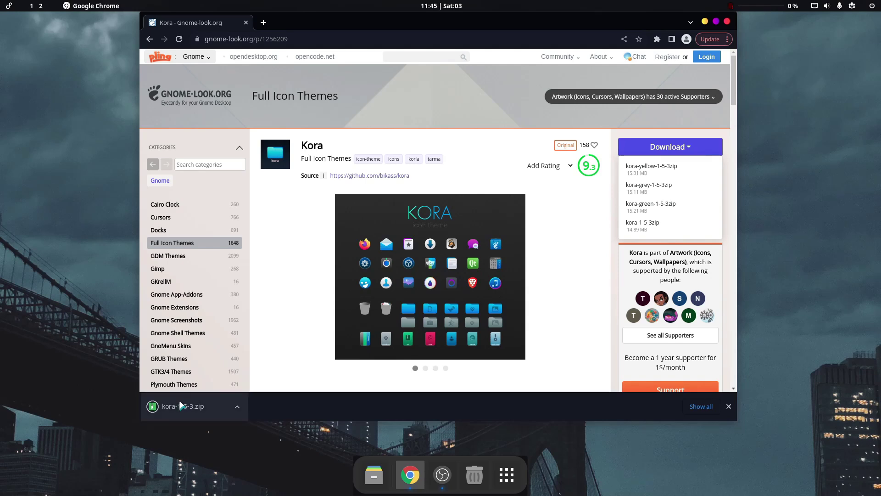
{"action": "left_click", "coordinate": [182, 406]}
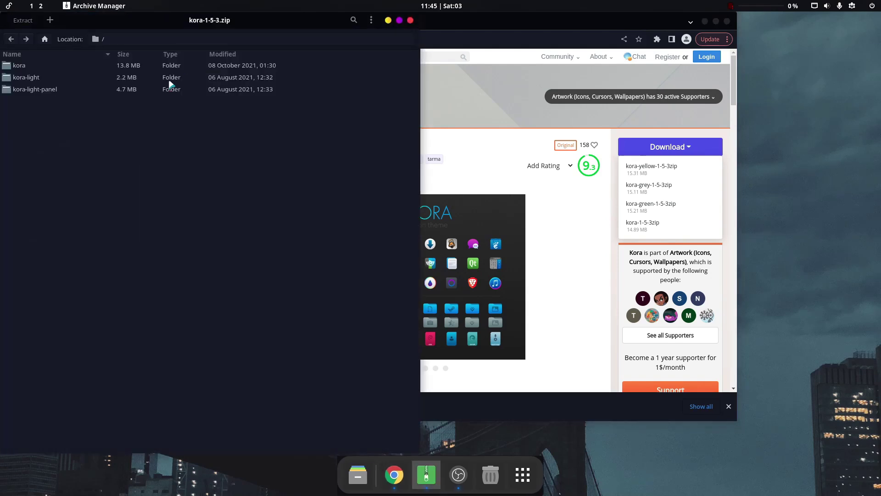
- Extract the kora, kora-light and kora-light-panel folders into ~/.icons
{"action": "left_click_drag", "start_coordinate": [118, 18], "coordinate": [547, 35]}
{"action": "key", "text": "ctrl+a"}
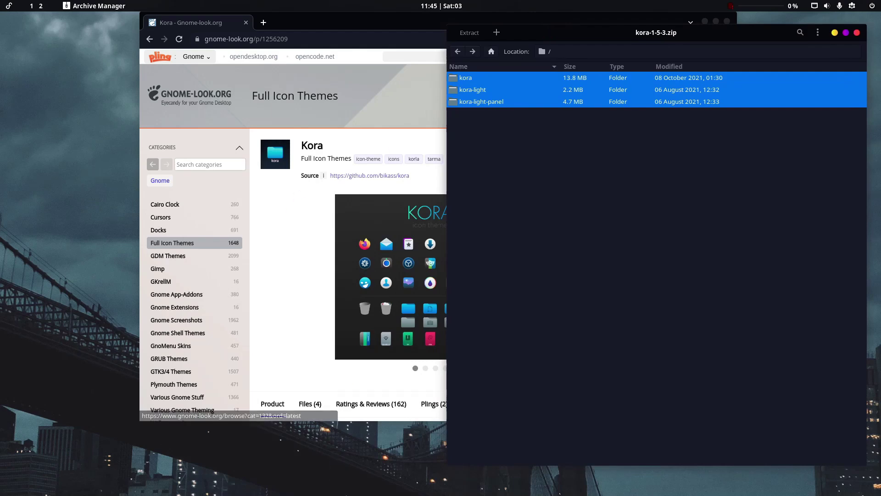
{"action": "mouse_move", "coordinate": [459, 486]}
{"action": "left_click", "coordinate": [359, 475]}
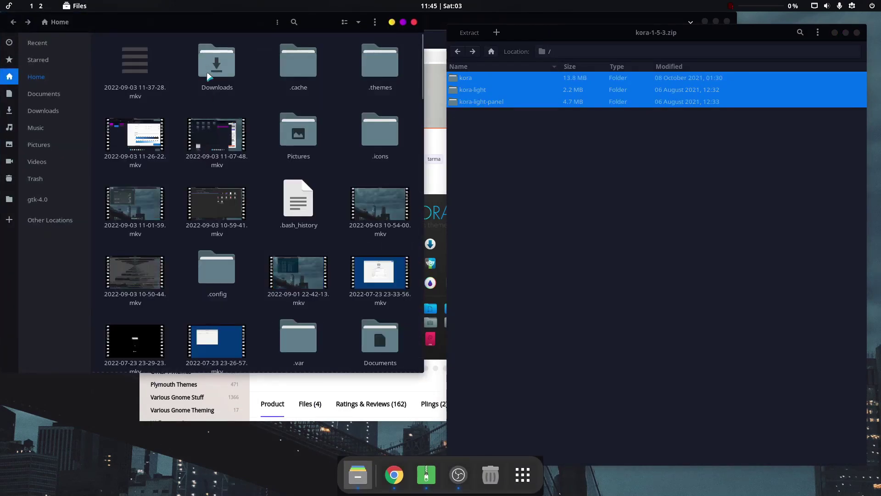
{"action": "type", "text": ".icons"}
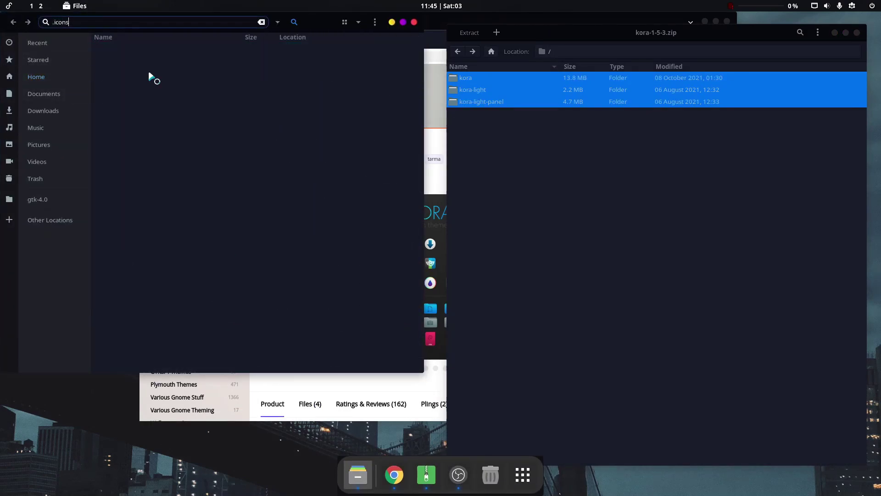
{"action": "key", "text": "Return"}
{"action": "left_click_drag", "start_coordinate": [473, 89], "coordinate": [392, 228]}
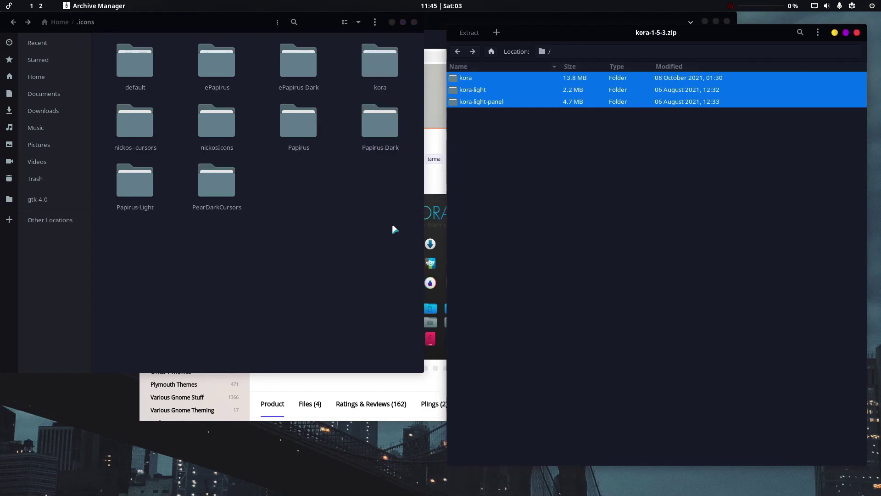
- Move the old nickosIcons folder to the Trash
{"action": "right_click", "coordinate": [396, 133]}
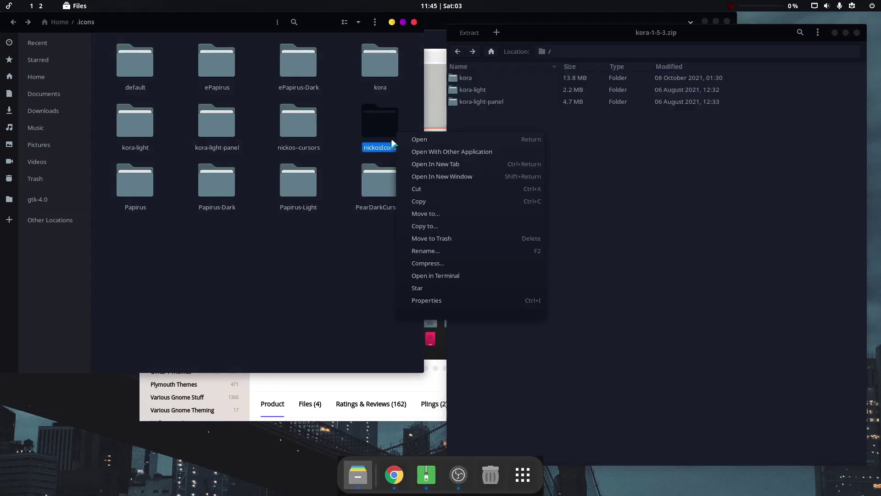
{"action": "left_click", "coordinate": [432, 238]}
{"action": "key", "text": "super+a"}
- Launch Tweaks and set the icon theme to Kora
{"action": "type", "text": "tw"}
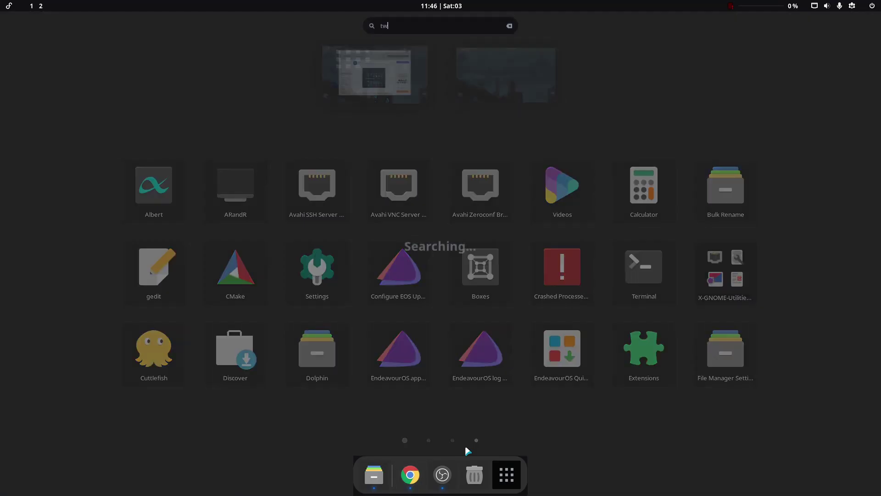
{"action": "key", "text": "Return"}
{"action": "left_click", "coordinate": [560, 160]}
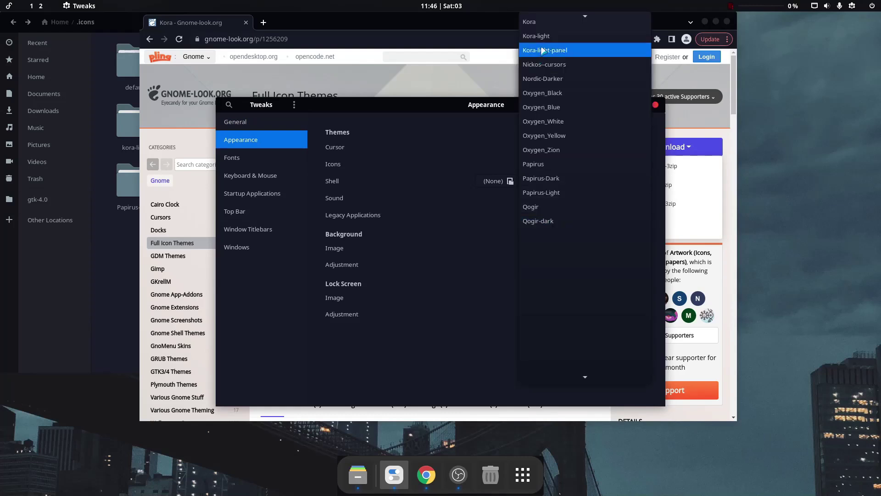
{"action": "left_click", "coordinate": [546, 22]}
- Close the Files and Tweaks windows, leaving the blue gradient desktop
{"action": "left_click", "coordinate": [283, 14]}
{"action": "left_click_drag", "start_coordinate": [284, 15], "coordinate": [432, 39]}
{"action": "left_click", "coordinate": [186, 84]}
{"action": "key", "text": "ctrl+alt+Delete"}
{"action": "key", "text": "Escape"}
{"action": "key", "text": "super+s"}
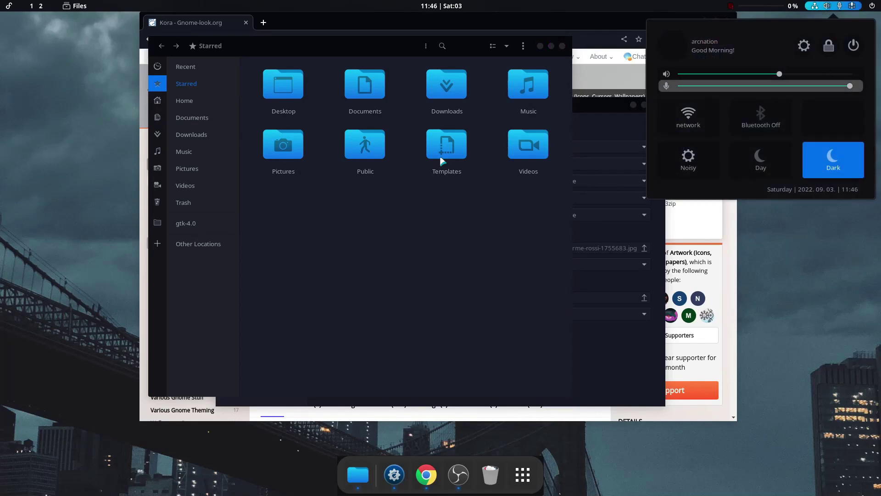
{"action": "left_click", "coordinate": [443, 160]}
{"action": "key", "text": "ctrl+q"}
{"action": "left_click", "coordinate": [564, 62]}
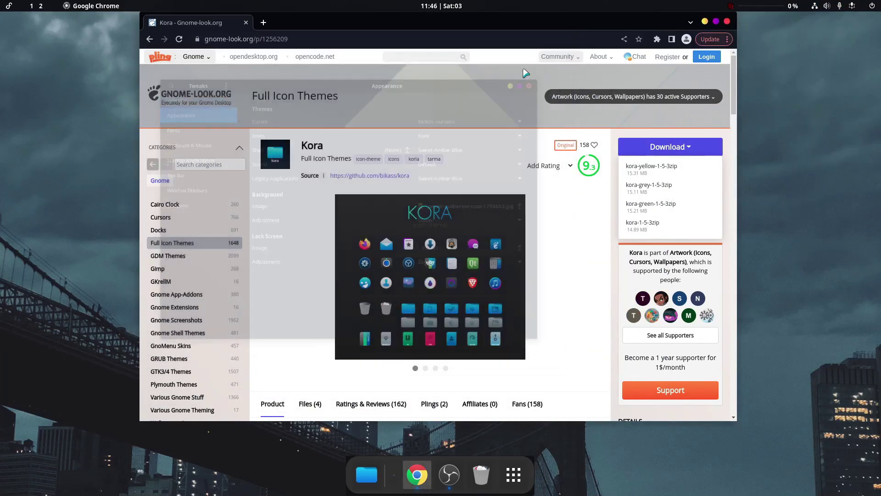
{"action": "left_click", "coordinate": [352, 36]}
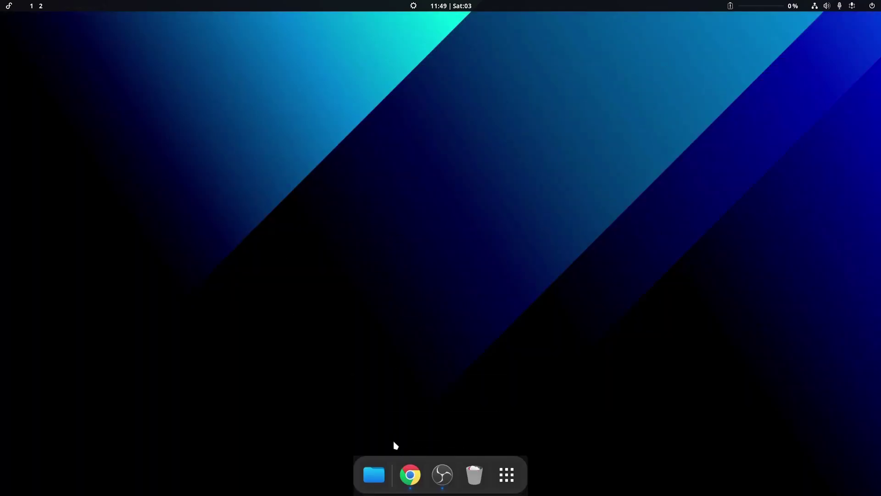
- Show the Starred folders in Files, then launch Tweaks from the app grid
{"action": "left_click", "coordinate": [375, 475]}
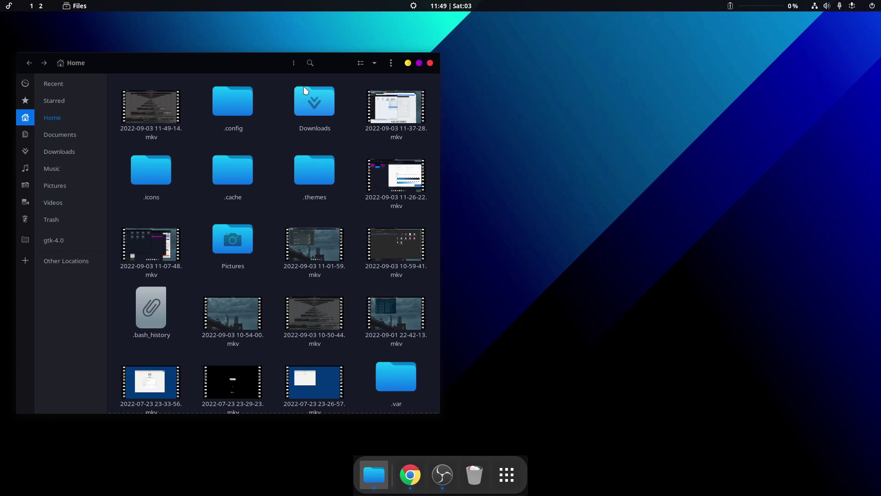
{"action": "left_click", "coordinate": [77, 101]}
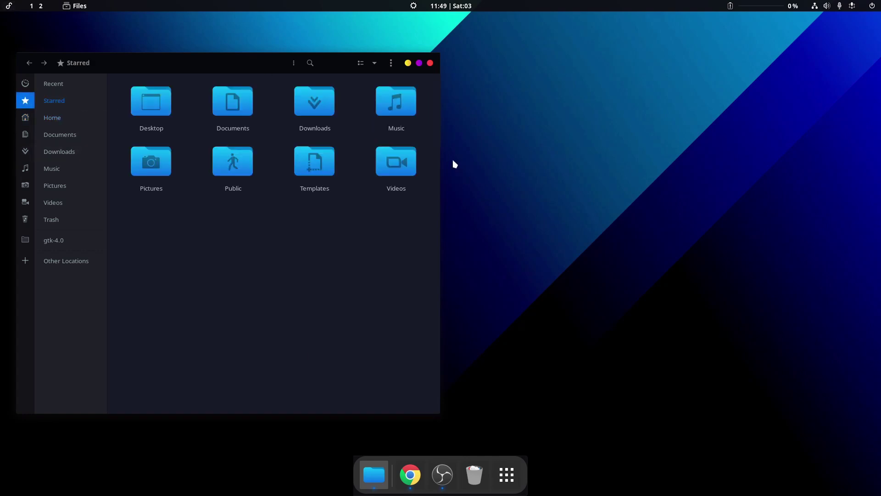
{"action": "left_click", "coordinate": [501, 477]}
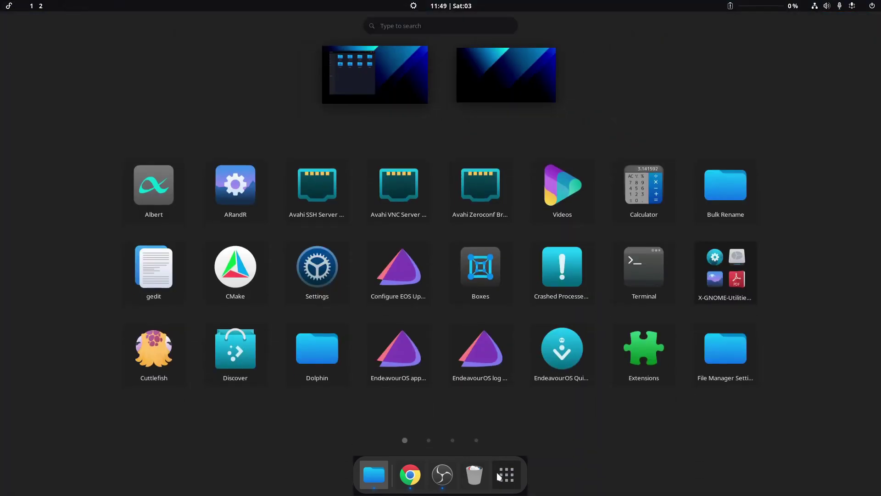
{"action": "type", "text": "twea"}
{"action": "key", "text": "Return"}
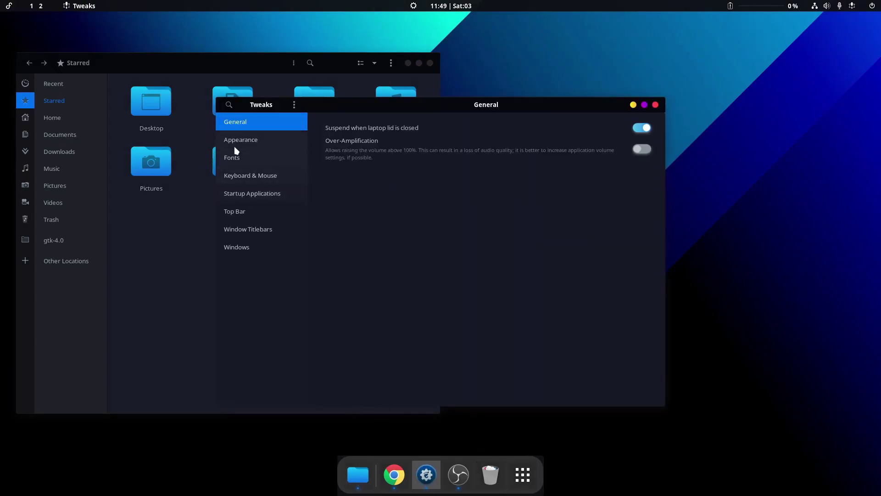
- Confirm Qogir-dark, Kora and Sweet-Ambar-Blue under Appearance, close Tweaks, and bring up Run a Command
{"action": "left_click", "coordinate": [234, 140]}
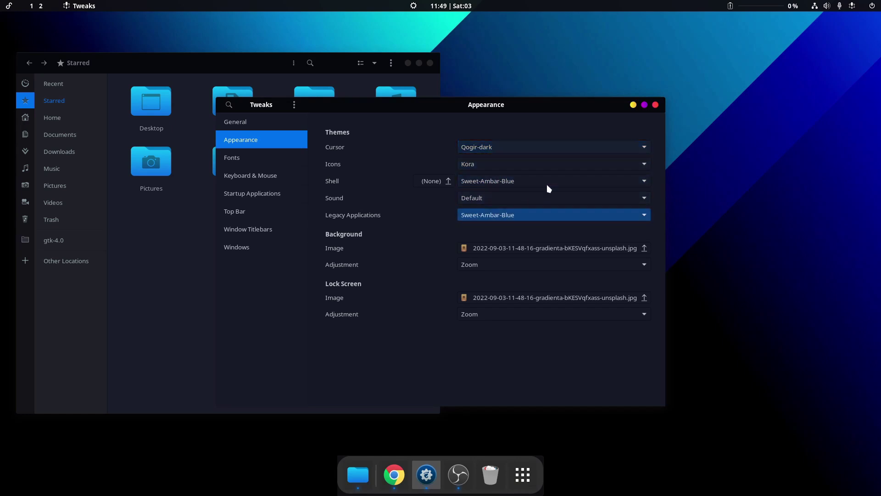
{"action": "left_click", "coordinate": [656, 105]}
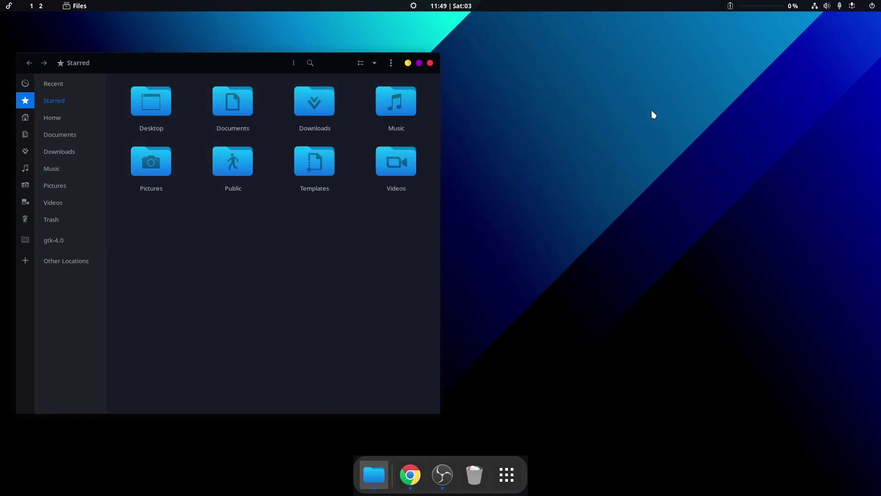
{"action": "key", "text": "alt+F2"}
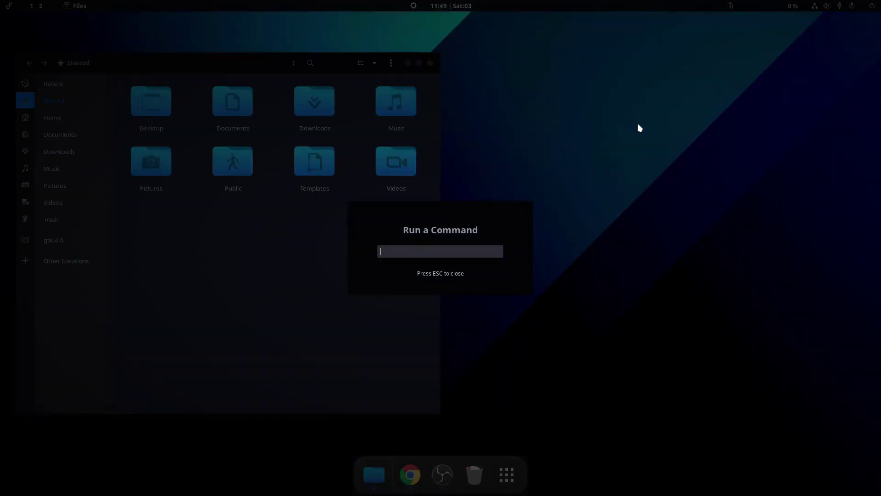
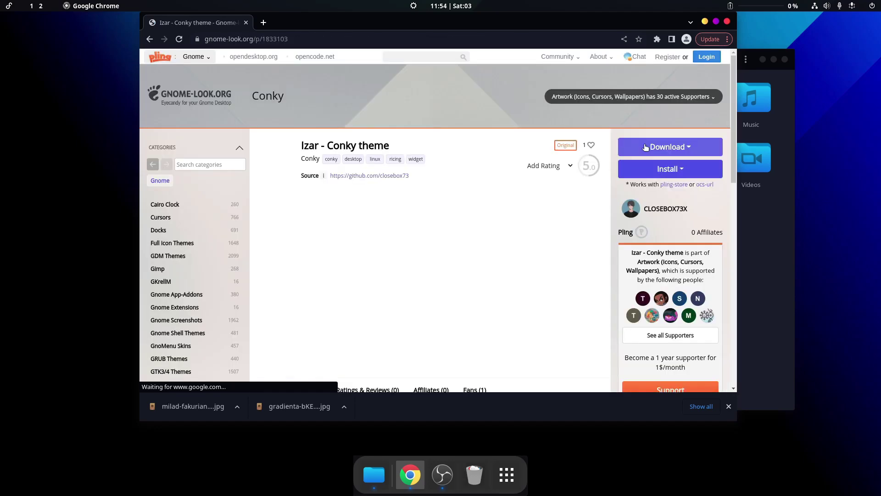
- Download the Izarzip conky theme (3.37 MB) from GNOME Look and show it in its folder
{"action": "left_click", "coordinate": [670, 146]}
{"action": "left_click", "coordinate": [634, 167]}
{"action": "left_click", "coordinate": [429, 206]}
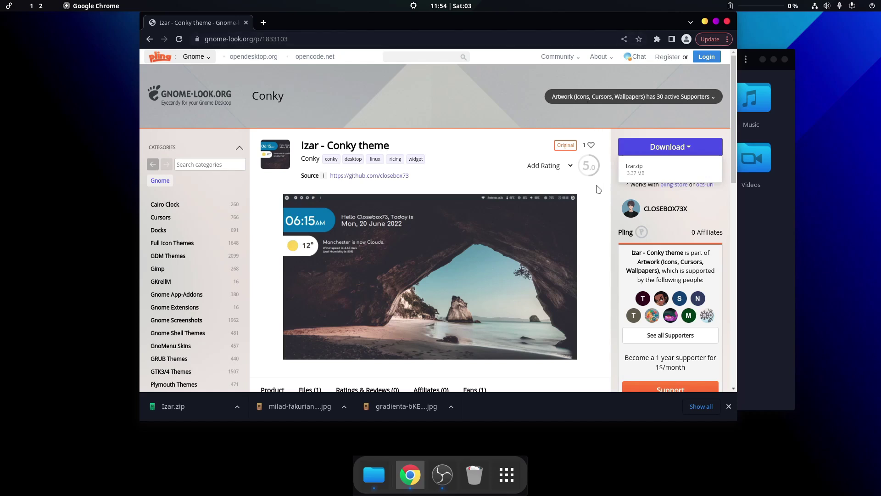
{"action": "left_click", "coordinate": [684, 166]}
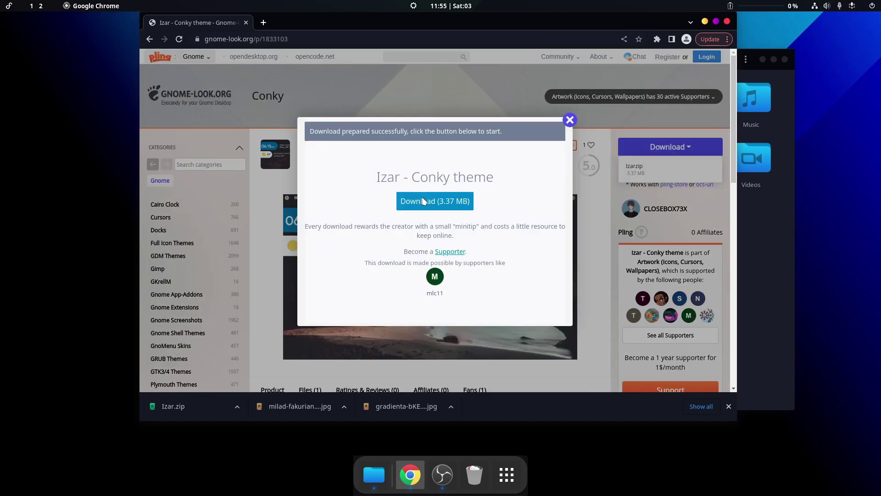
{"action": "left_click", "coordinate": [568, 118]}
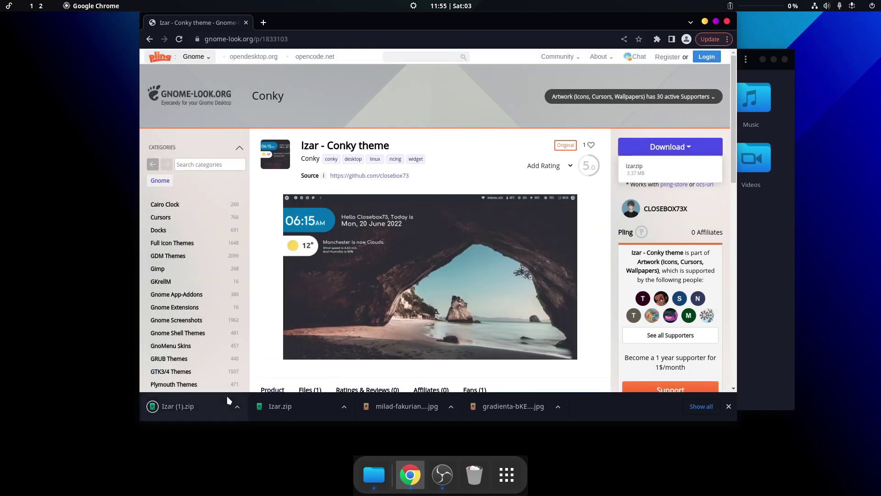
{"action": "left_click", "coordinate": [238, 407]}
- Show the downloaded Izar zip in its folder, open the archive, and go to .config
{"action": "left_click", "coordinate": [255, 465]}
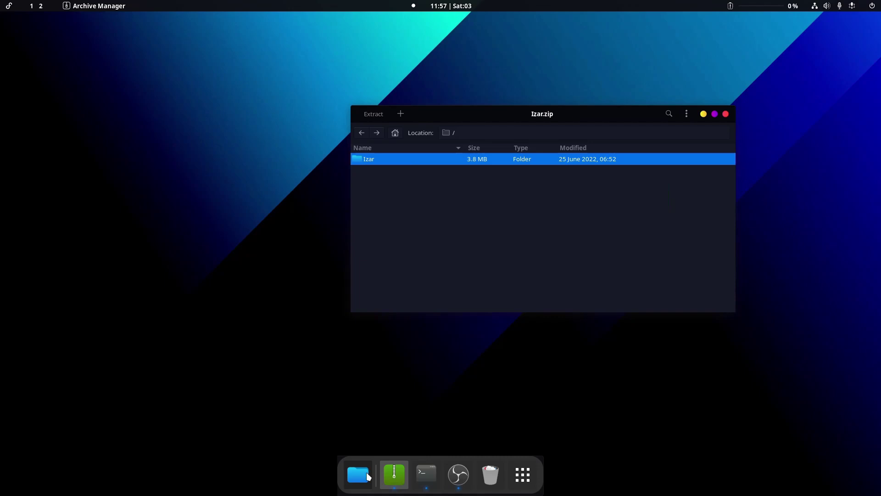
{"action": "left_click", "coordinate": [358, 474]}
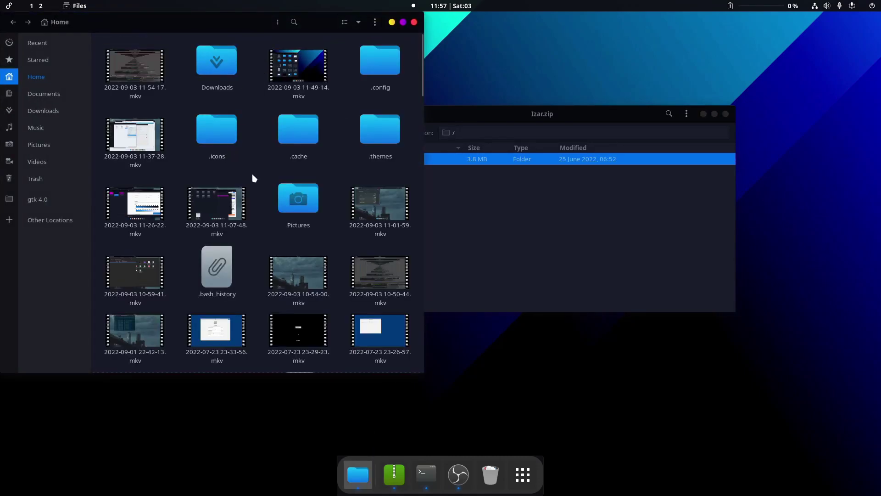
{"action": "type", "text": ".config"}
{"action": "key", "text": "Return"}
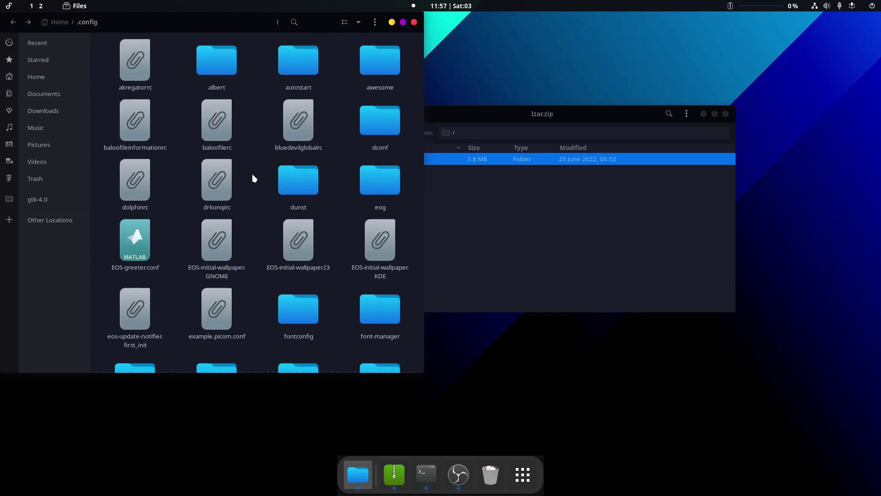
- Create a new folder named conky inside .config
{"action": "type", "text": "conky"}
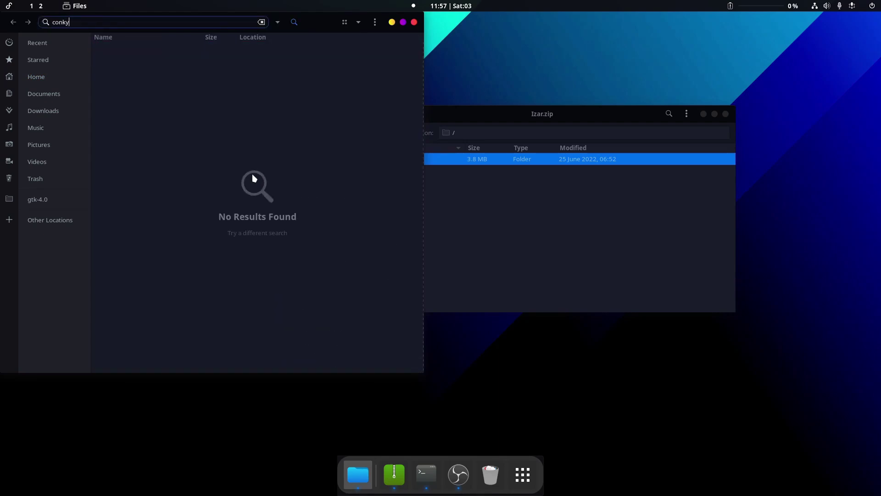
{"action": "key", "text": "Escape"}
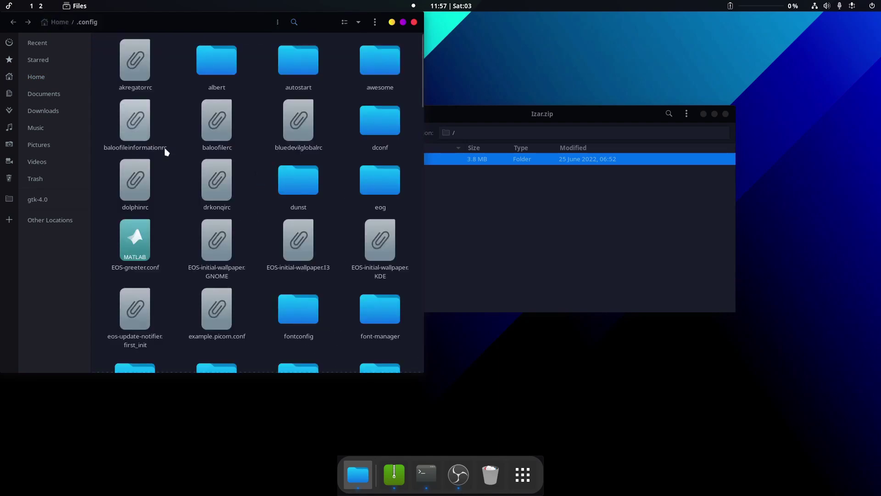
{"action": "right_click", "coordinate": [183, 150]}
{"action": "left_click", "coordinate": [192, 156]}
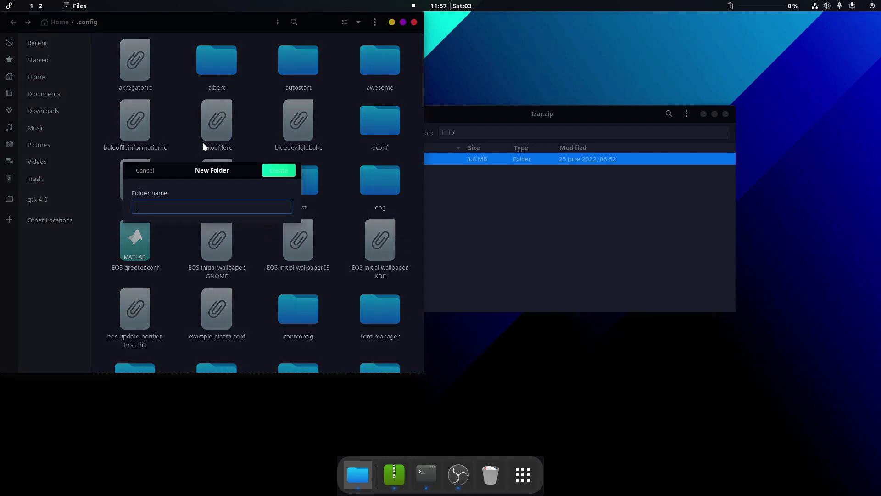
{"action": "type", "text": "conky"}
{"action": "key", "text": "Return"}
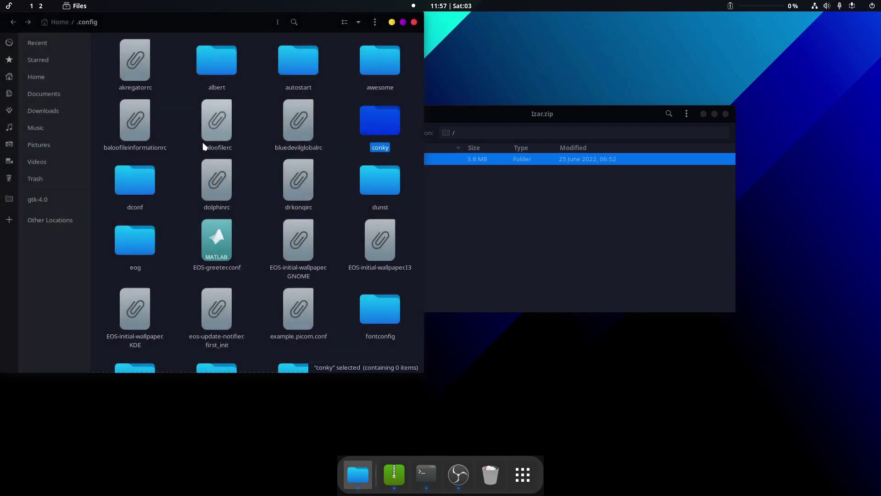
{"action": "key", "text": "ctrl+alt+t"}
- Confirm conky is missing, then install it with sudo pacman -Sy conky
{"action": "type", "text": "conky"}
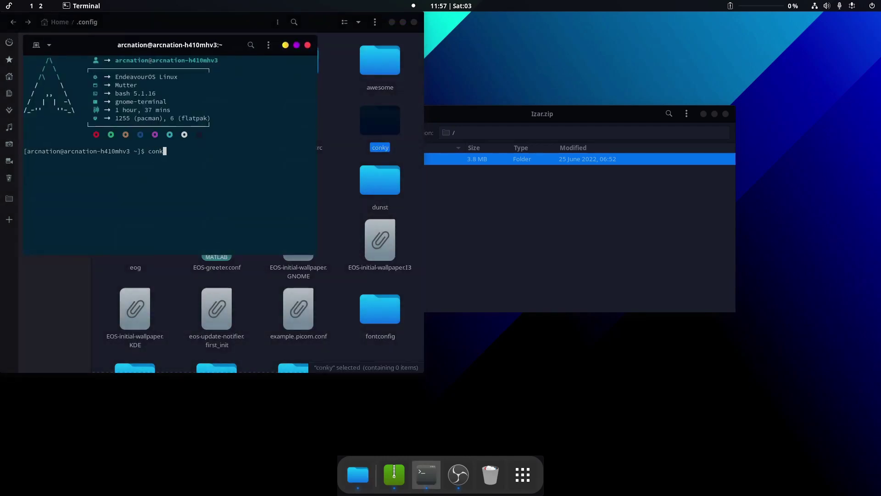
{"action": "key", "text": "Return"}
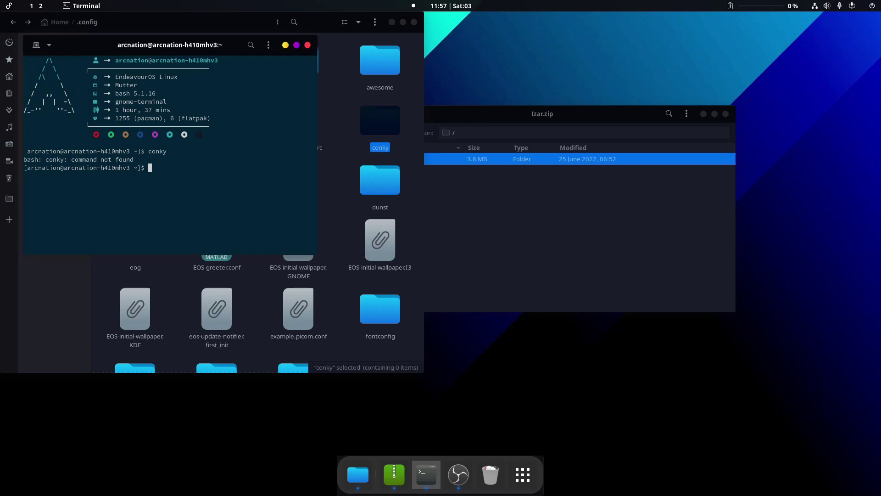
{"action": "type", "text": "sudo pacman -Sy"}
{"action": "key", "text": "BackSpace"}
{"action": "key", "text": "F11"}
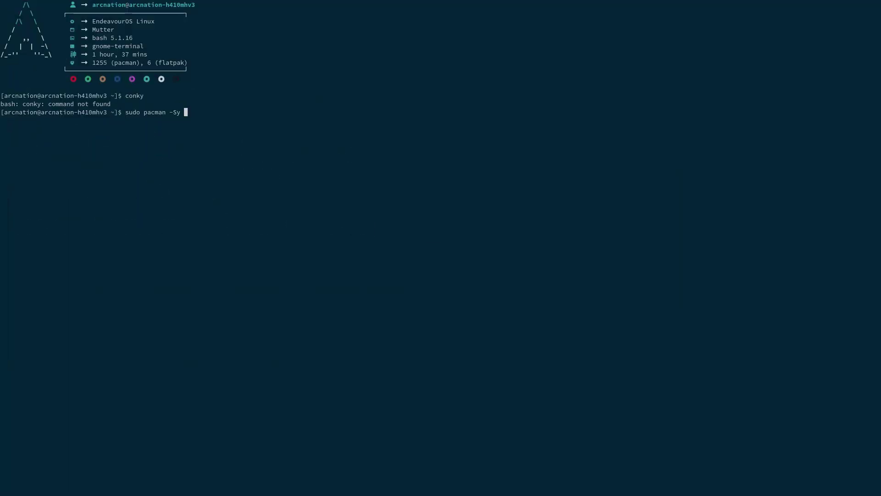
{"action": "type", "text": "conky"}
{"action": "key", "text": "Return"}
{"action": "key", "text": "F11"}
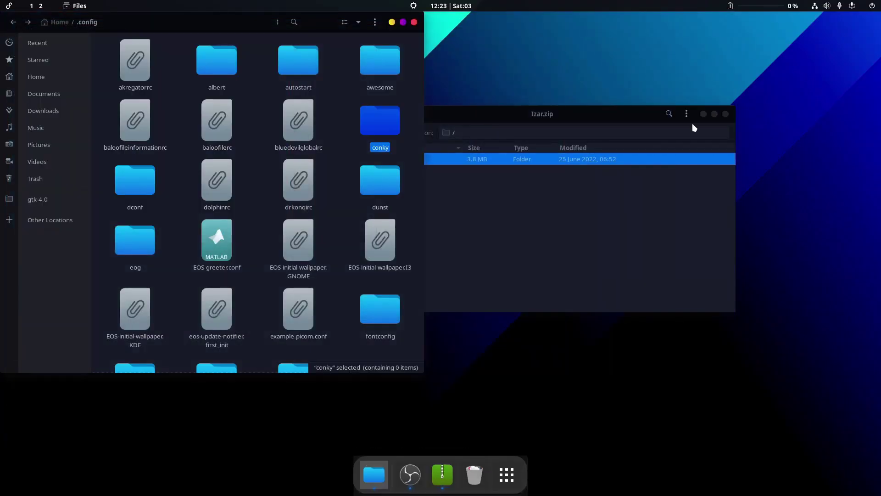
- Extract the Izar folder from Izar.zip into the new .config/conky folder
{"action": "left_click", "coordinate": [470, 118]}
{"action": "left_click_drag", "start_coordinate": [470, 118], "coordinate": [451, 106]}
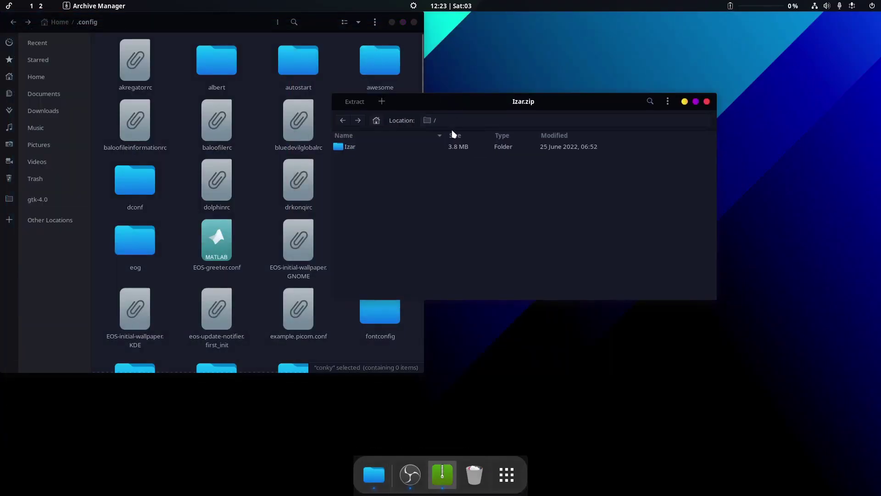
{"action": "left_click", "coordinate": [459, 152]}
{"action": "left_click", "coordinate": [172, 193]}
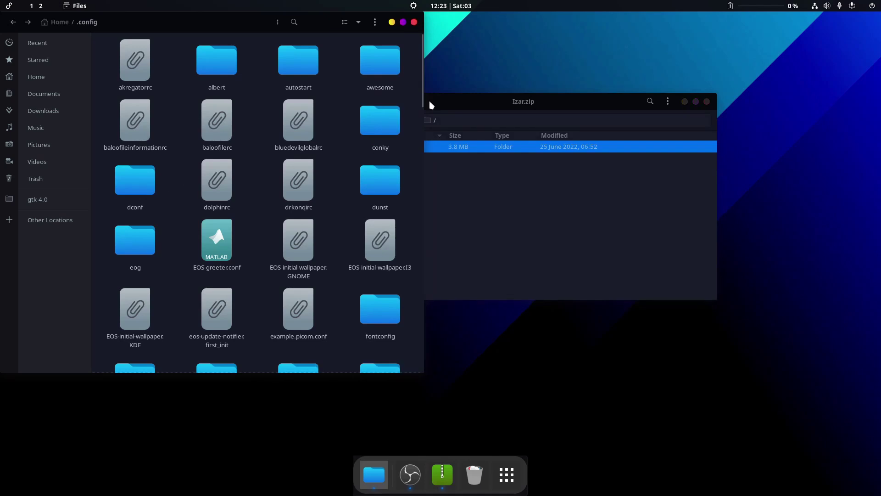
{"action": "double_click", "coordinate": [367, 131]}
{"action": "left_click", "coordinate": [458, 148]}
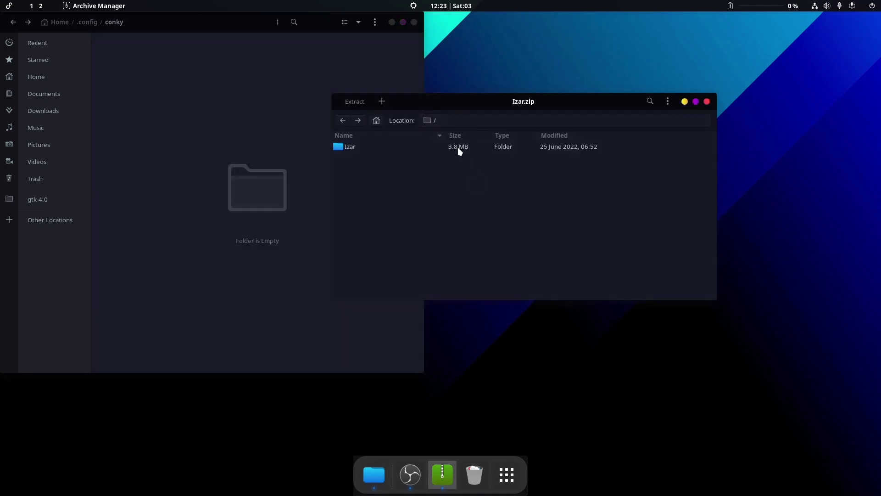
{"action": "left_click_drag", "start_coordinate": [459, 148], "coordinate": [118, 128]}
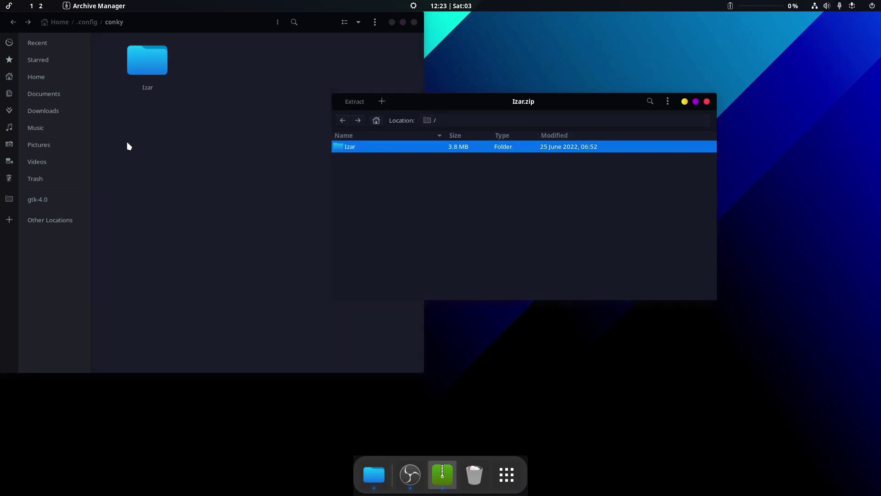
- Close the archive and open the extracted Izar folder
{"action": "left_click", "coordinate": [707, 101]}
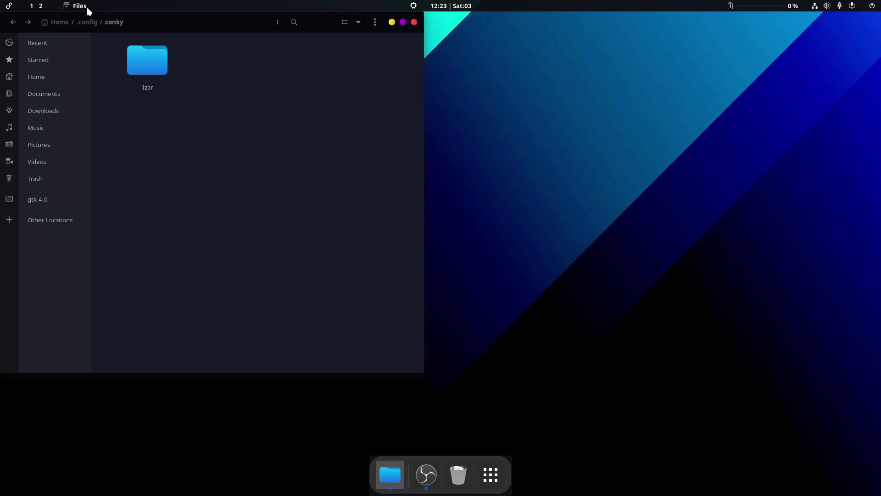
{"action": "left_click", "coordinate": [136, 68]}
{"action": "double_click", "coordinate": [134, 65]}
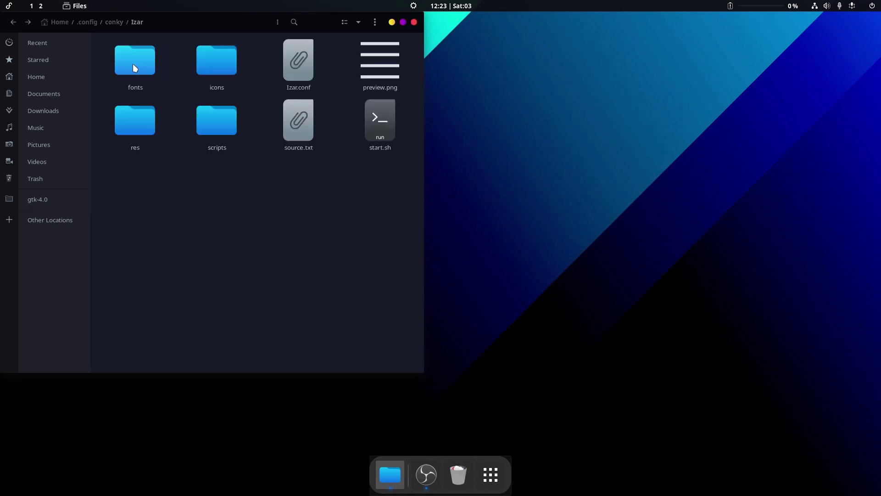
{"action": "right_click", "coordinate": [349, 167]}
- Open a terminal in the Izar folder and run ./start.sh to launch the widget
{"action": "left_click", "coordinate": [362, 208]}
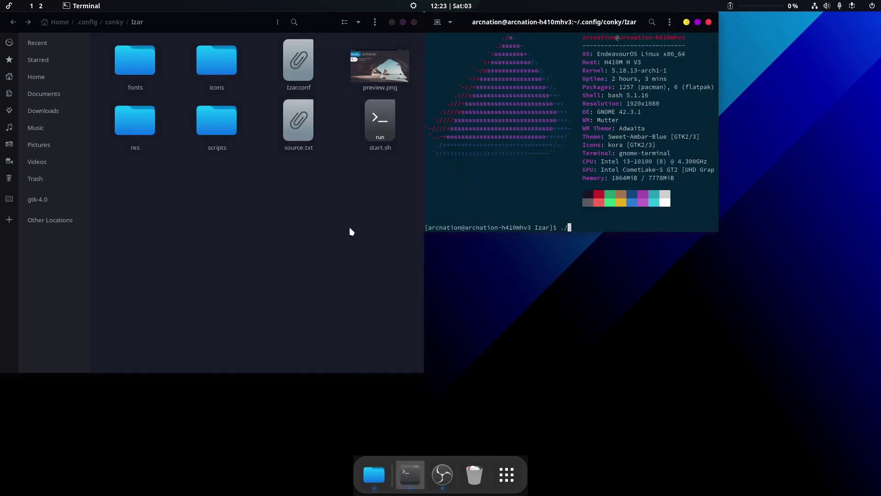
{"action": "type", "text": "./start.sh"}
{"action": "key", "text": "Return"}
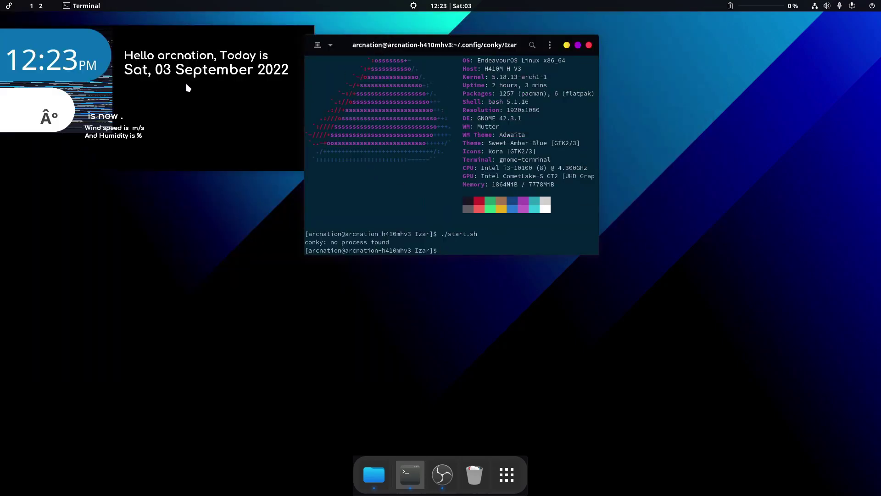
{"action": "key", "text": "alt+Tab"}
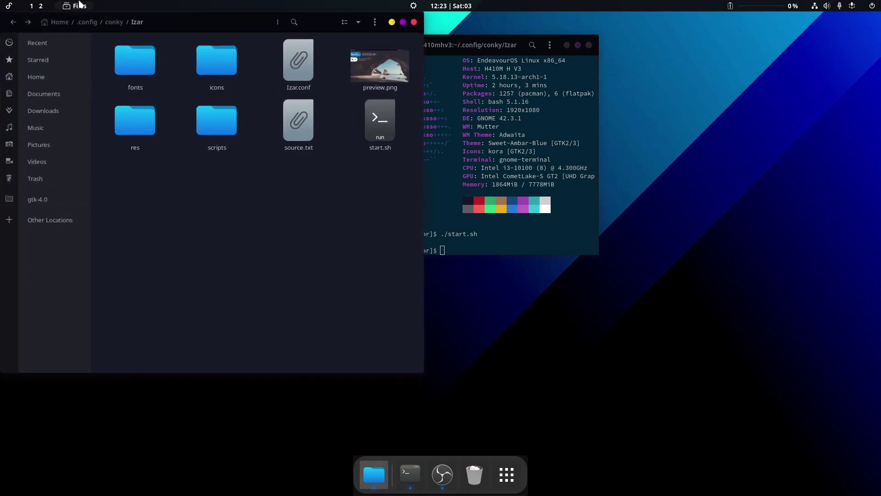
- Preview and install the Beckman-Free font from the Izar fonts folder
{"action": "left_click_drag", "start_coordinate": [162, 29], "coordinate": [391, 61]}
{"action": "double_click", "coordinate": [459, 151]}
{"action": "left_click", "coordinate": [319, 125]}
{"action": "double_click", "coordinate": [94, 65]}
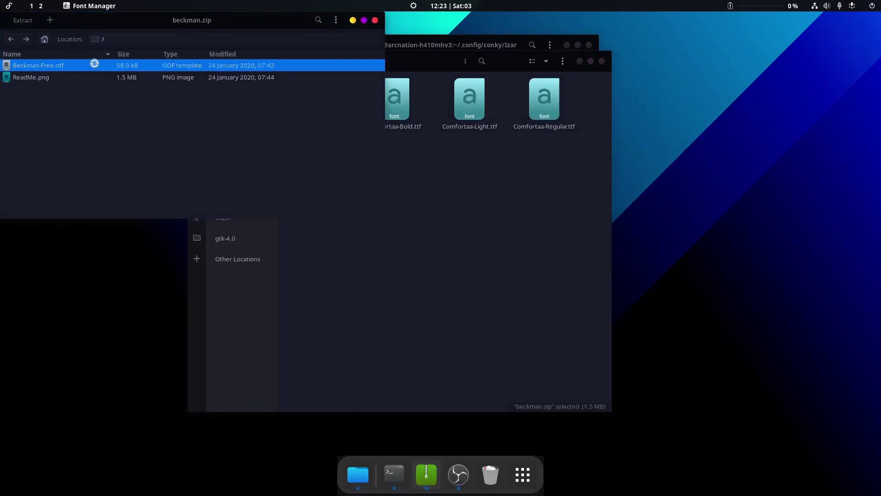
{"action": "left_click_drag", "start_coordinate": [322, 202], "coordinate": [282, 105]}
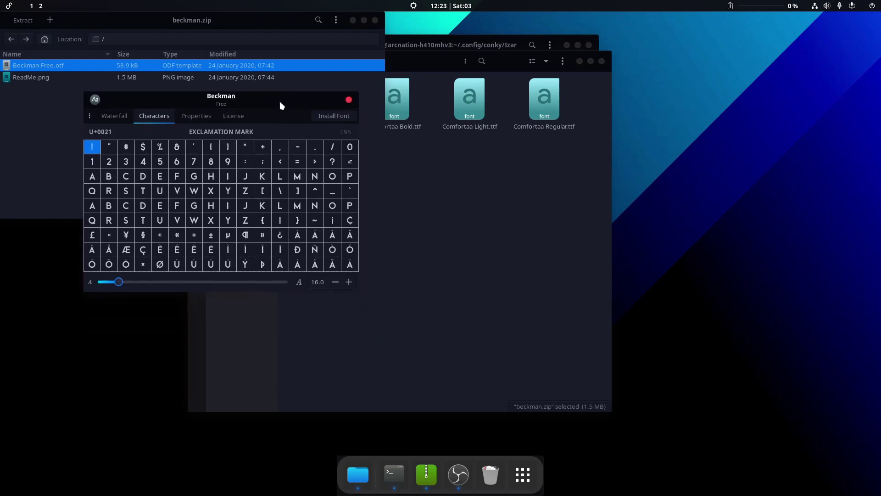
{"action": "left_click", "coordinate": [328, 121]}
{"action": "left_click", "coordinate": [395, 103]}
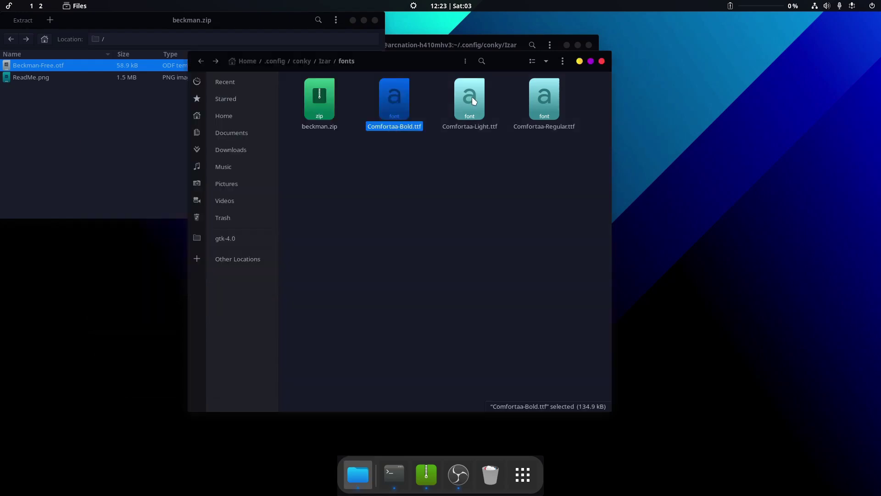
- Preview the Comfortaa-Regular font, close the beckman.zip archive, and move Files aside
{"action": "left_click", "coordinate": [472, 96]}
{"action": "left_click", "coordinate": [541, 113]}
{"action": "double_click", "coordinate": [542, 114]}
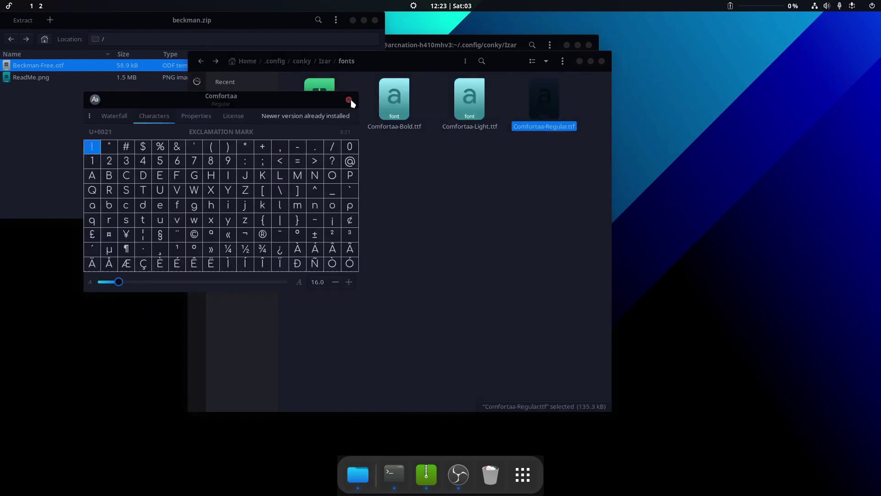
{"action": "left_click", "coordinate": [349, 96]}
{"action": "left_click", "coordinate": [186, 117]}
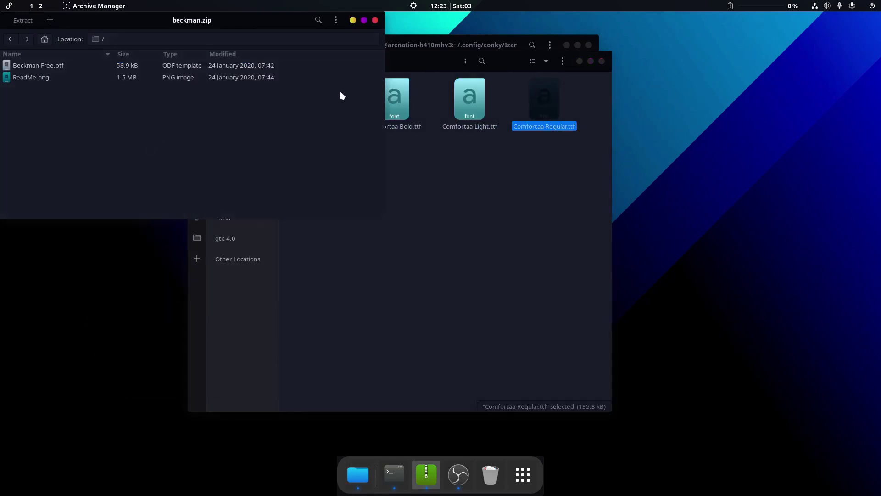
{"action": "left_click", "coordinate": [376, 20]}
{"action": "left_click", "coordinate": [292, 110]}
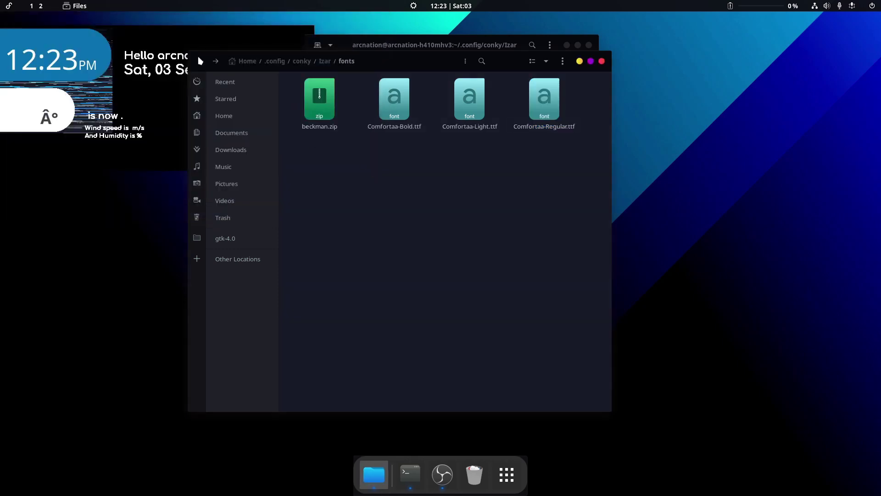
{"action": "left_click_drag", "start_coordinate": [425, 63], "coordinate": [618, 64]}
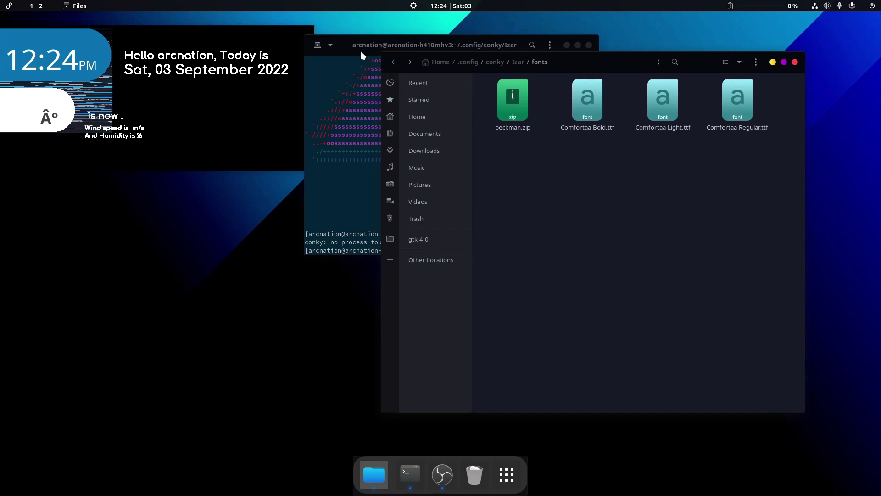
- Open weather.sh from the Izar scripts folder in gedit
{"action": "left_click", "coordinate": [389, 64]}
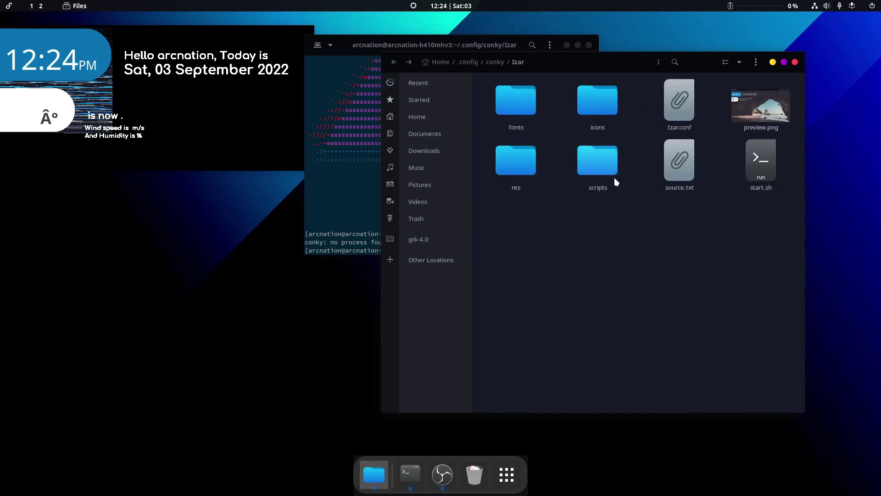
{"action": "double_click", "coordinate": [590, 167]}
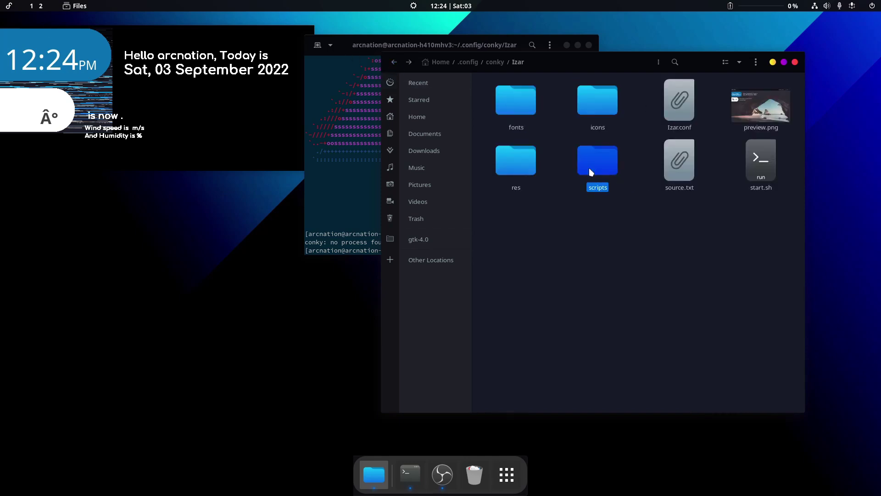
{"action": "double_click", "coordinate": [506, 108]}
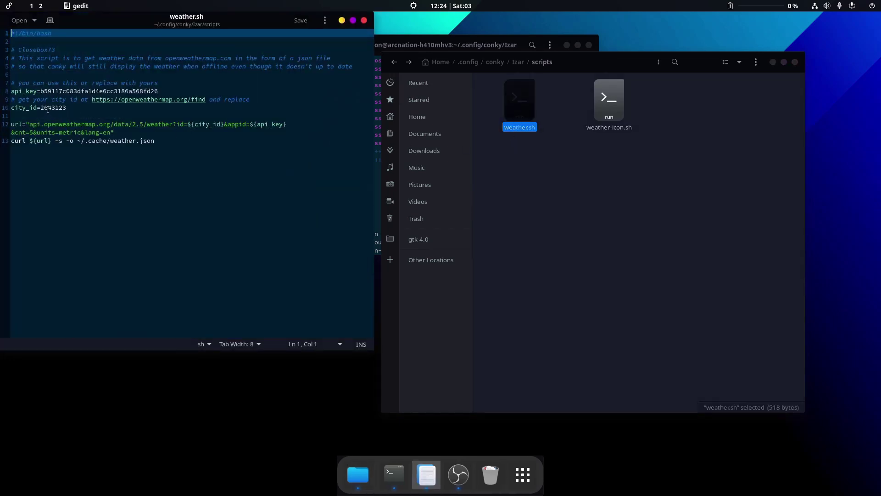
{"action": "left_click", "coordinate": [521, 473]}
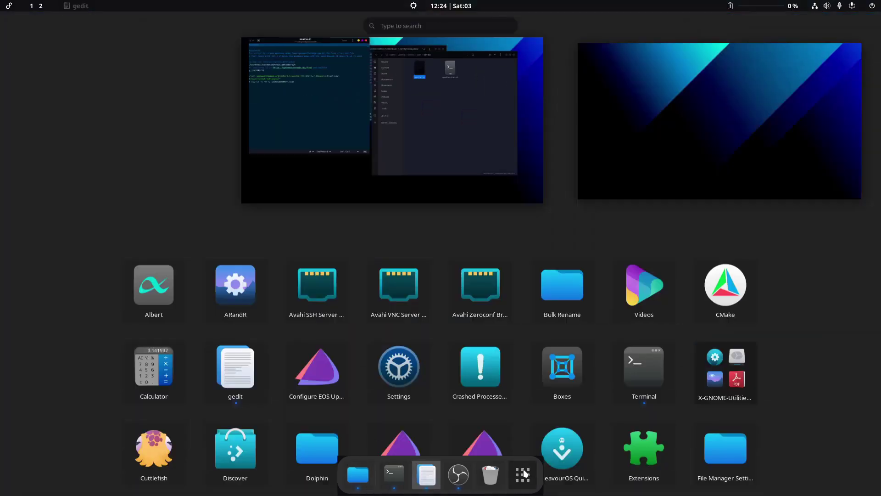
- Launch Google Chrome and load the openweathermap.org/find URL copied from weather.sh
{"action": "type", "text": "googl"}
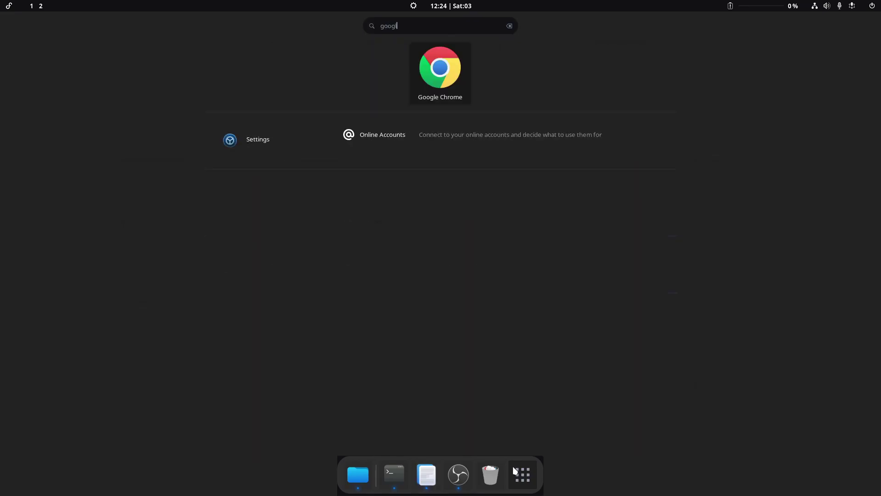
{"action": "key", "text": "Return"}
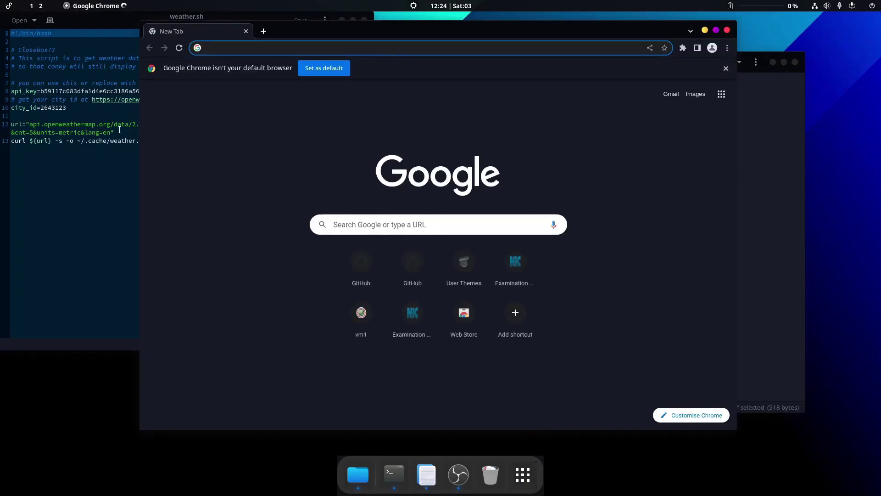
{"action": "left_click", "coordinate": [110, 116]}
{"action": "left_click_drag", "start_coordinate": [90, 100], "coordinate": [206, 101]}
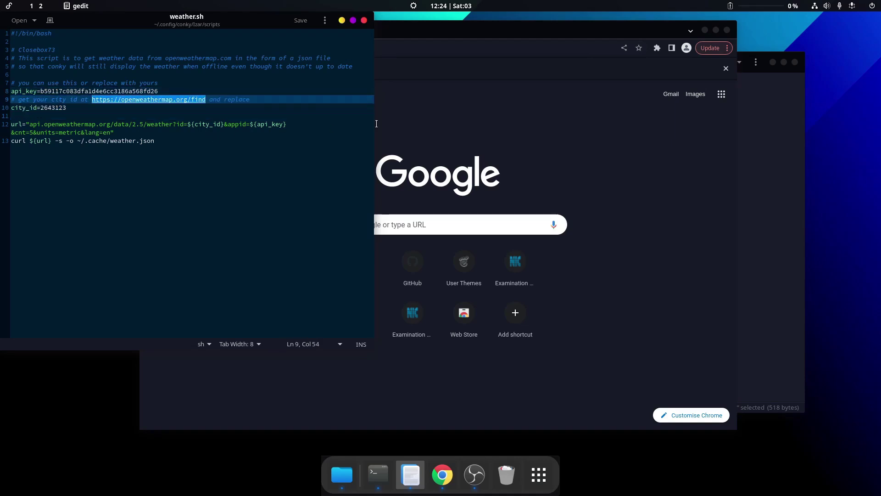
{"action": "left_click", "coordinate": [470, 48]}
{"action": "type", "text": "https://openweathermap.org/find"}
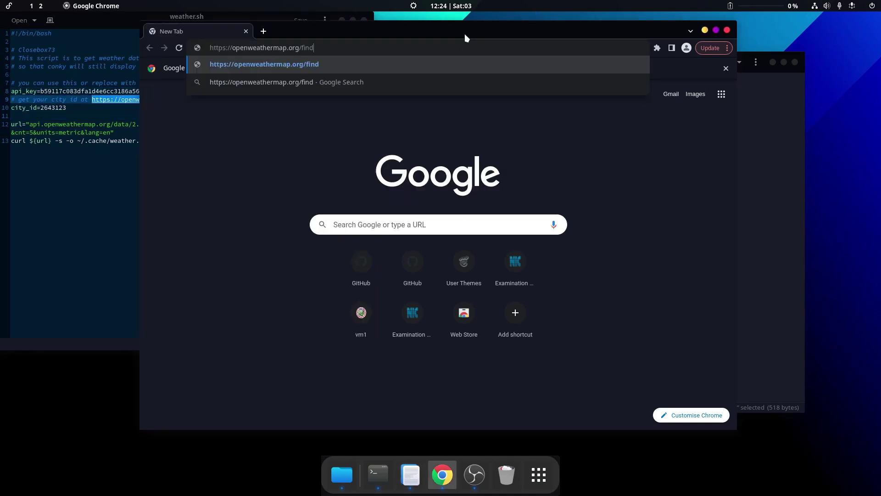
{"action": "key", "text": "Return"}
- Search OpenWeatherMap for kolkata, copy its city ID 1275004, and close Chrome
{"action": "left_click", "coordinate": [354, 160]}
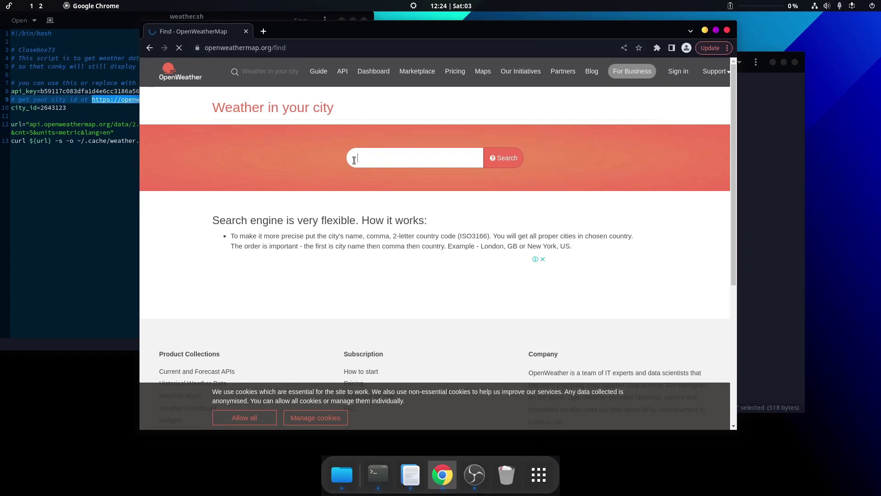
{"action": "type", "text": "kolkata"}
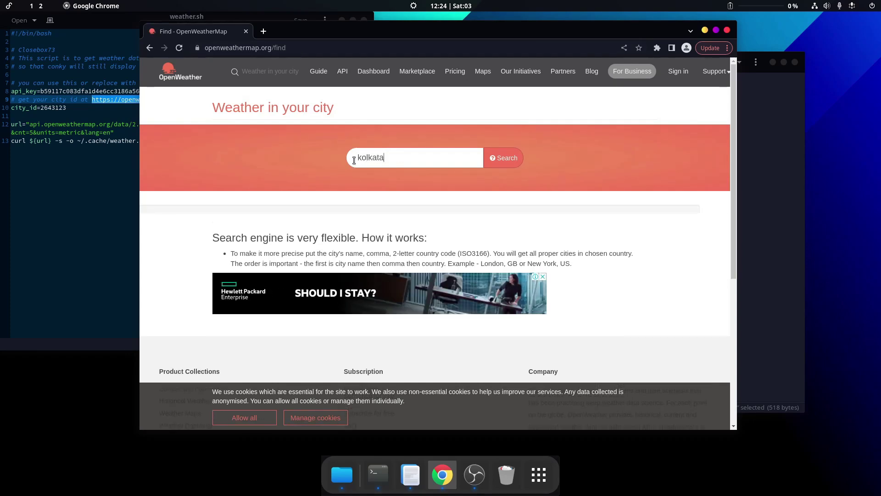
{"action": "left_click", "coordinate": [504, 158]}
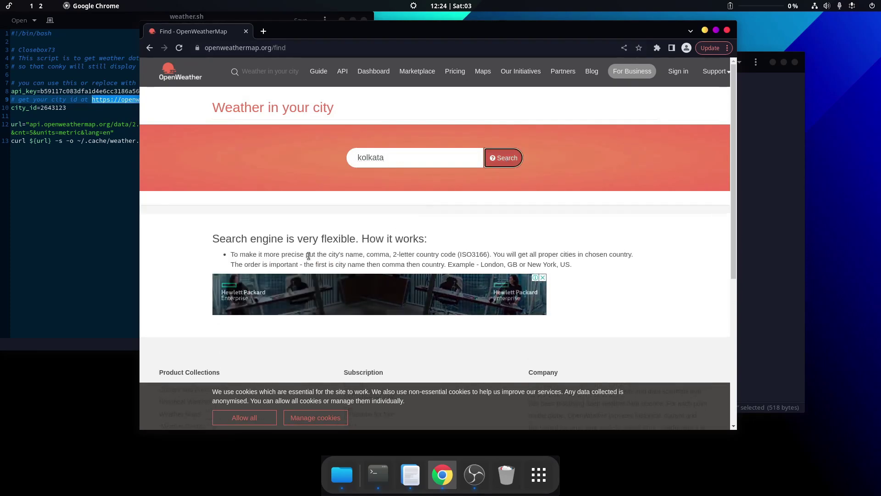
{"action": "left_click", "coordinate": [293, 213]}
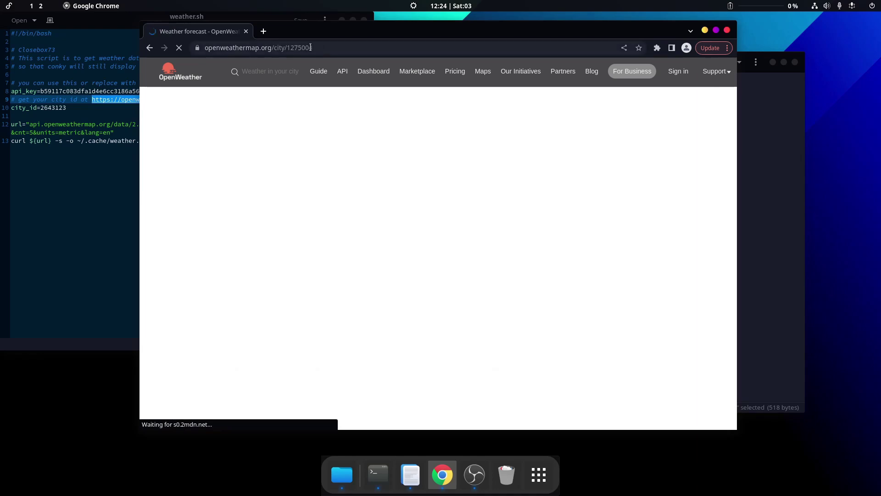
{"action": "left_click_drag", "start_coordinate": [335, 48], "coordinate": [306, 48]}
{"action": "key", "text": "ctrl+c"}
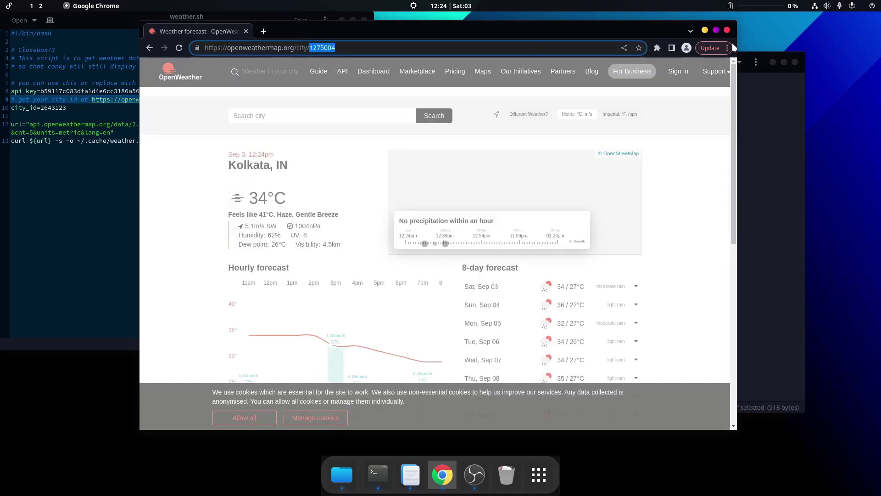
{"action": "left_click", "coordinate": [727, 30]}
{"action": "double_click", "coordinate": [53, 107]}
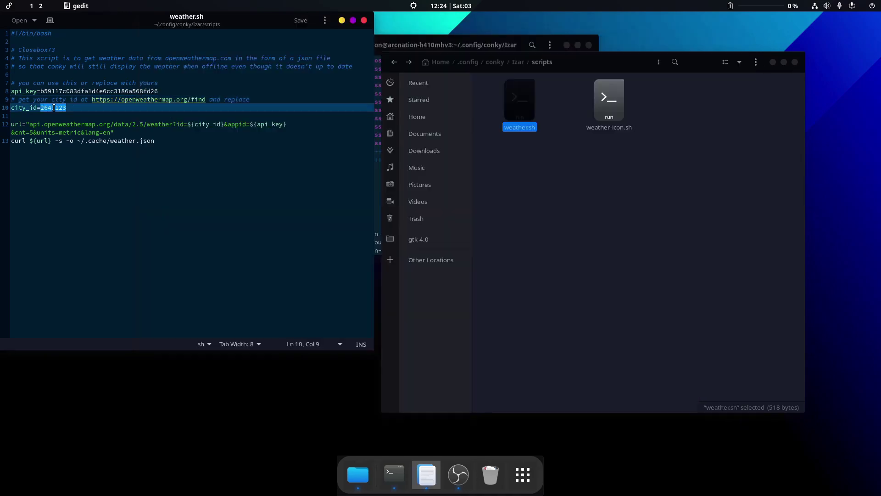
- Replace city_id in weather.sh with 1275004 and save the file
{"action": "key", "text": "ctrl+v"}
{"action": "key", "text": "ctrl+s"}
{"action": "left_click", "coordinate": [364, 20]}
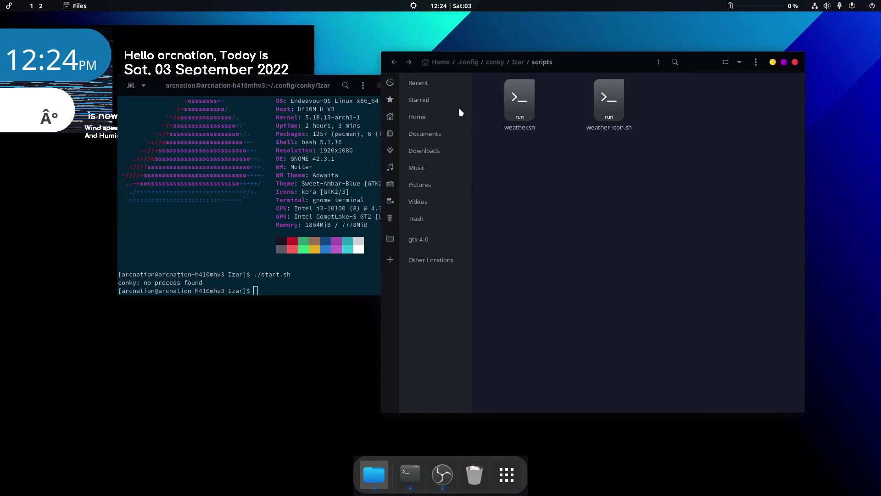
- Open Izar.conf and set own_window_argb_visual to true, then save
{"action": "left_click", "coordinate": [521, 63]}
{"action": "left_click", "coordinate": [568, 212]}
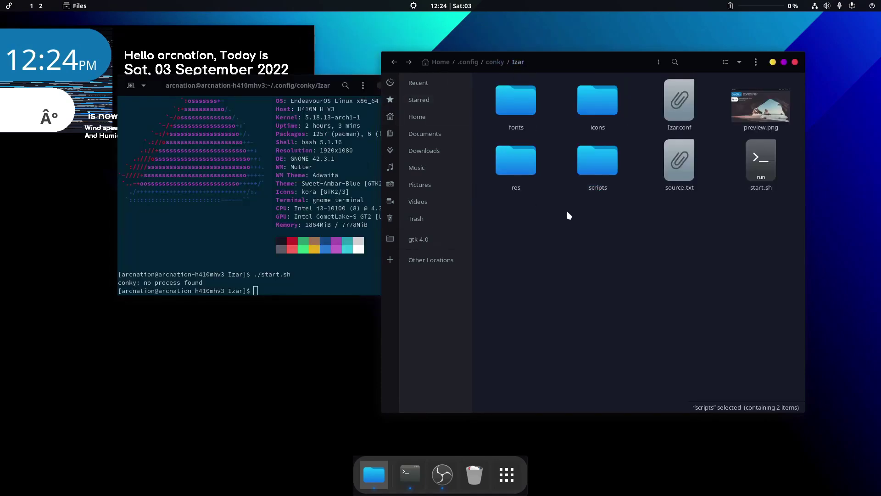
{"action": "double_click", "coordinate": [674, 107]}
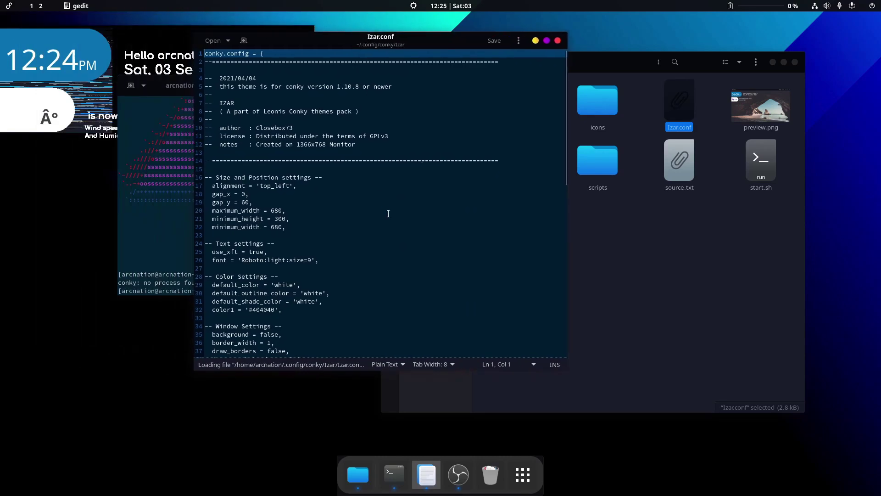
{"action": "scroll", "coordinate": [346, 252], "scroll_direction": "down", "scroll_amount": 3}
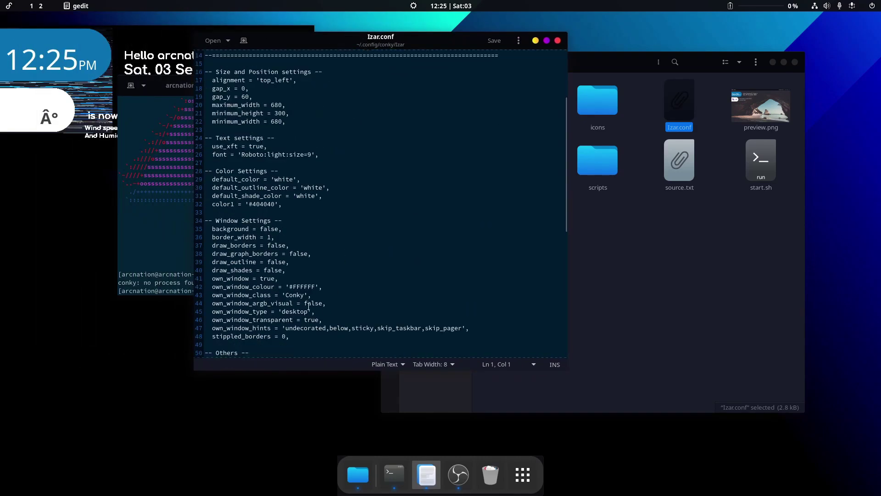
{"action": "left_click", "coordinate": [319, 309]}
{"action": "double_click", "coordinate": [314, 303]}
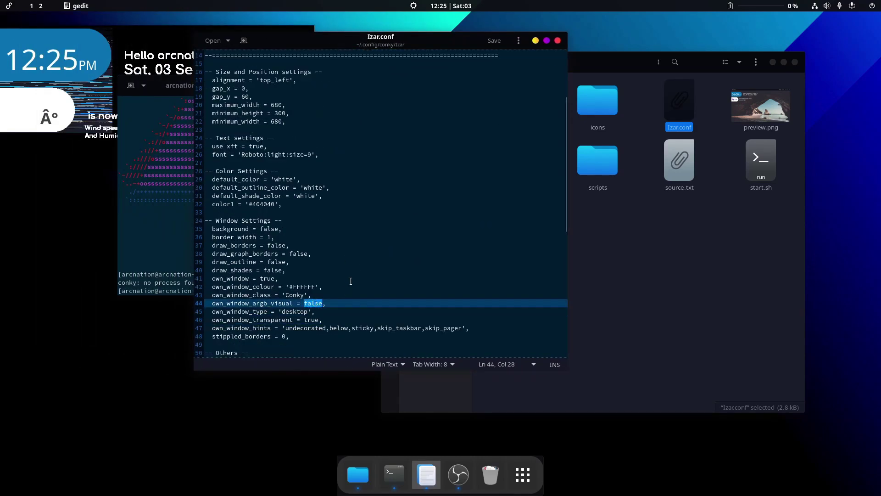
{"action": "type", "text": "true"}
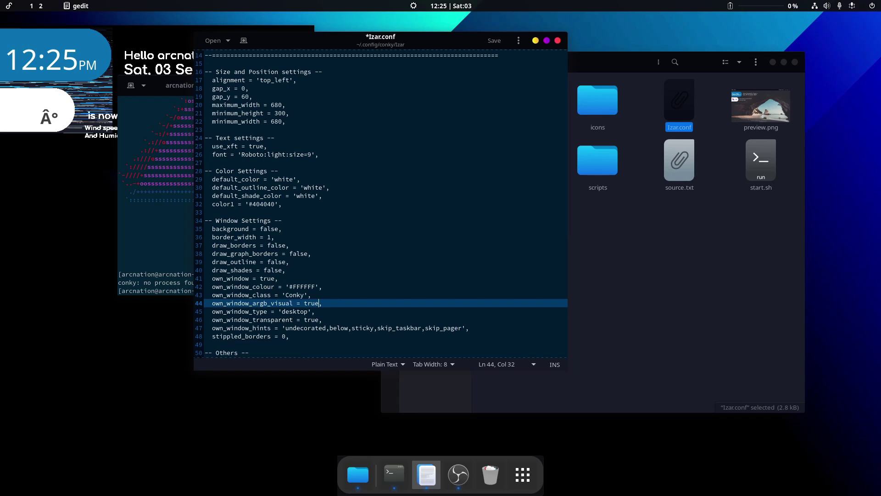
{"action": "key", "text": "ctrl+s"}
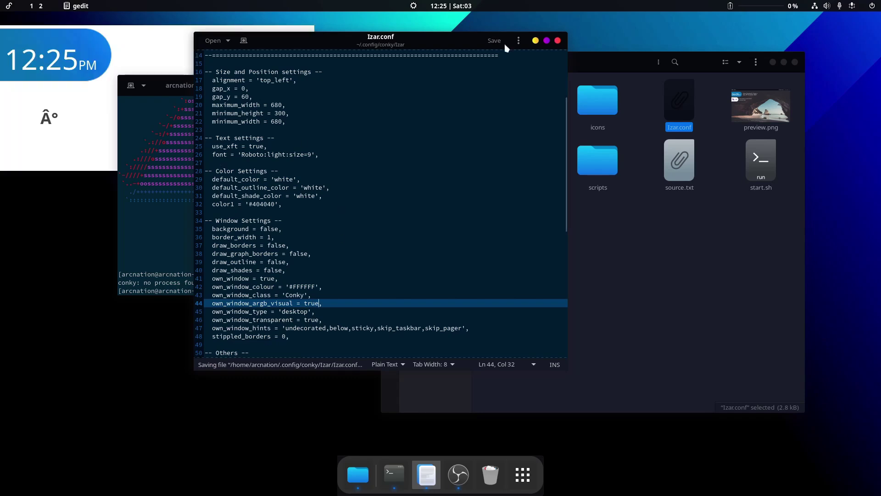
- Change own_window_colour to '#000000' in Izar.conf and save
{"action": "left_click_drag", "start_coordinate": [401, 41], "coordinate": [524, 53]}
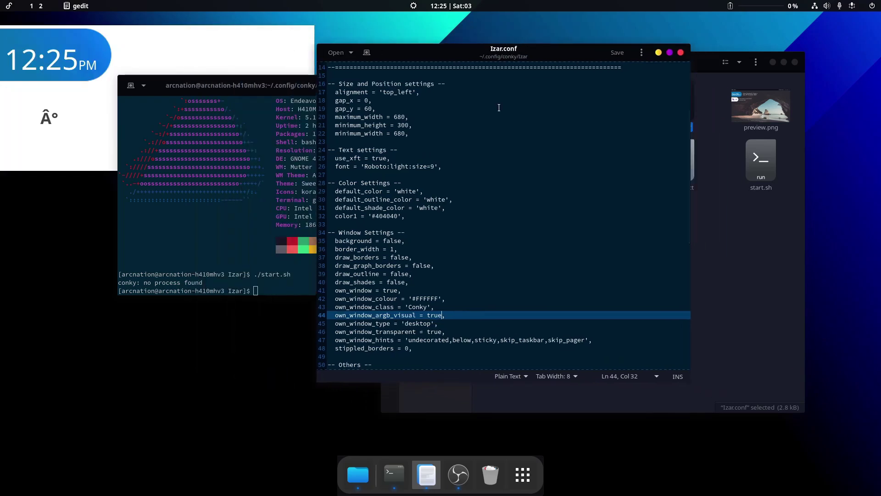
{"action": "double_click", "coordinate": [433, 298]}
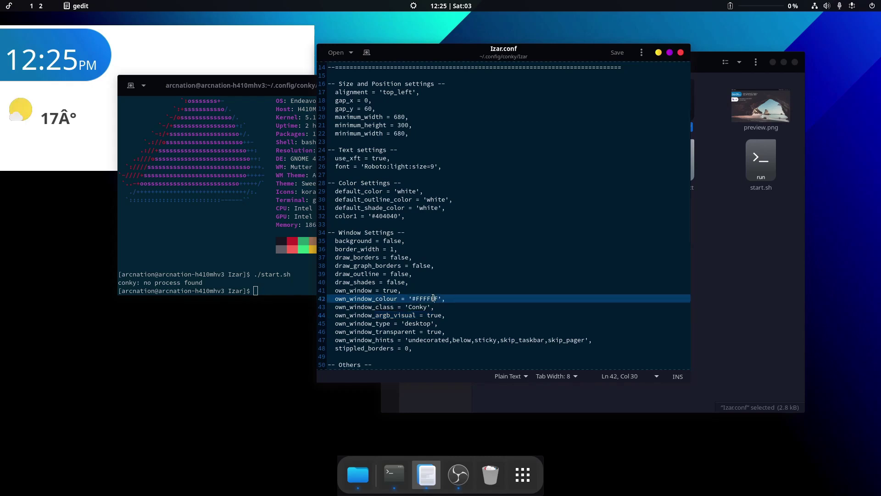
{"action": "type", "text": "000000"}
{"action": "key", "text": "ctrl+s"}
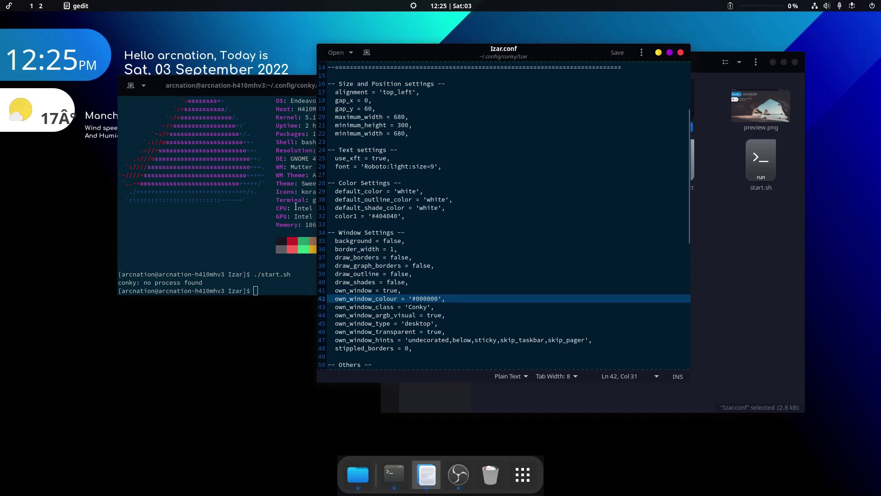
{"action": "left_click_drag", "start_coordinate": [420, 65], "coordinate": [276, 99]}
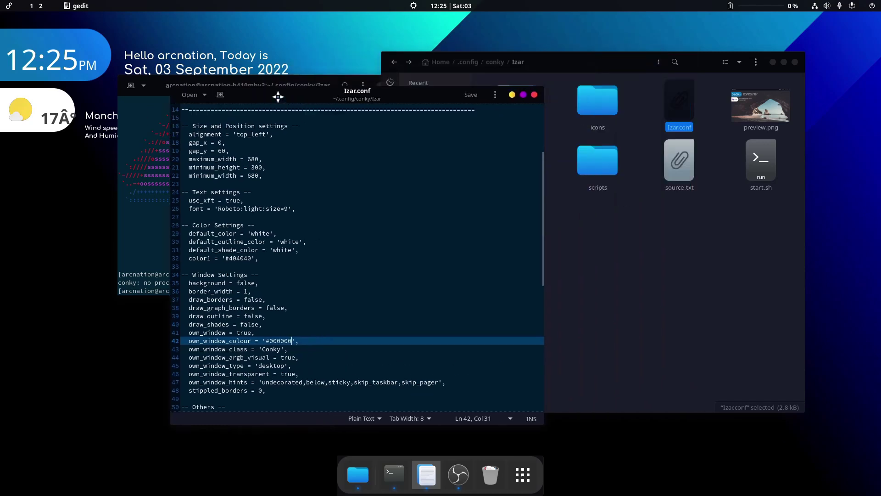
- Browse the JDWS-02 weather icon set and rerun ./start.sh to restart the widget
{"action": "double_click", "coordinate": [581, 100]}
{"action": "double_click", "coordinate": [544, 103]}
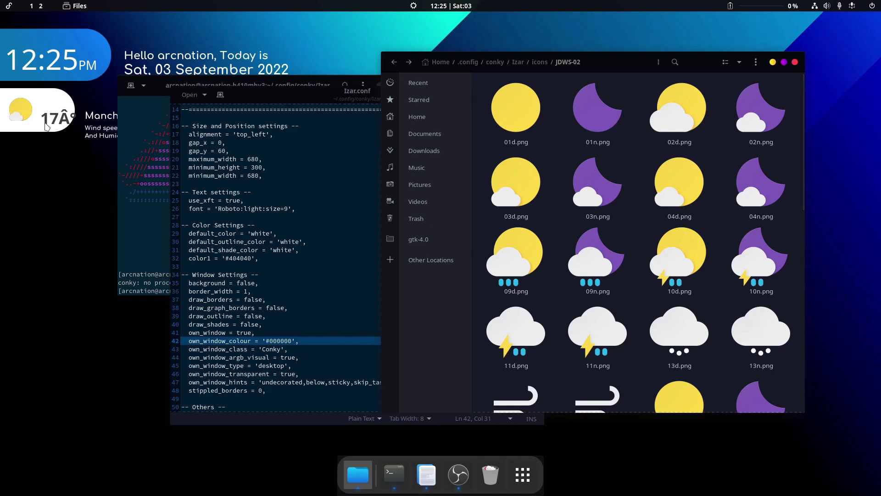
{"action": "key", "text": "alt+Tab"}
{"action": "key", "text": "Up"}
{"action": "key", "text": "Return"}
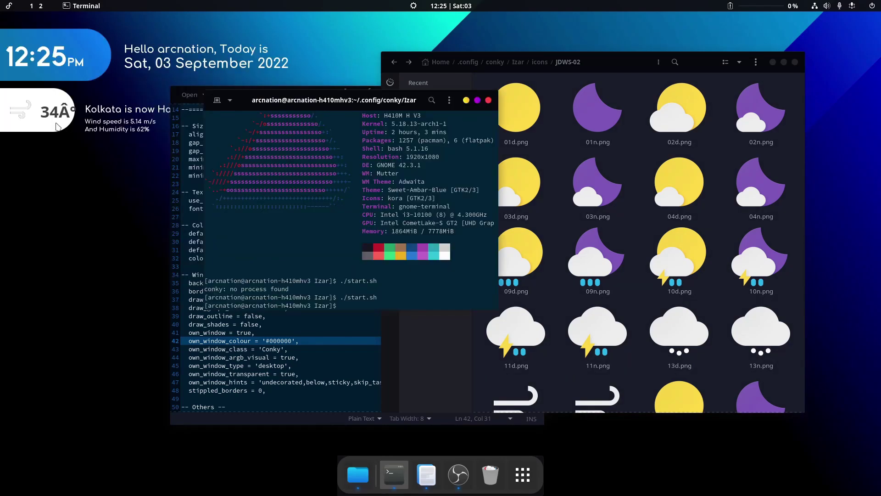
- Add -o to the curl line in weather.sh and save it
{"action": "left_click", "coordinate": [326, 332]}
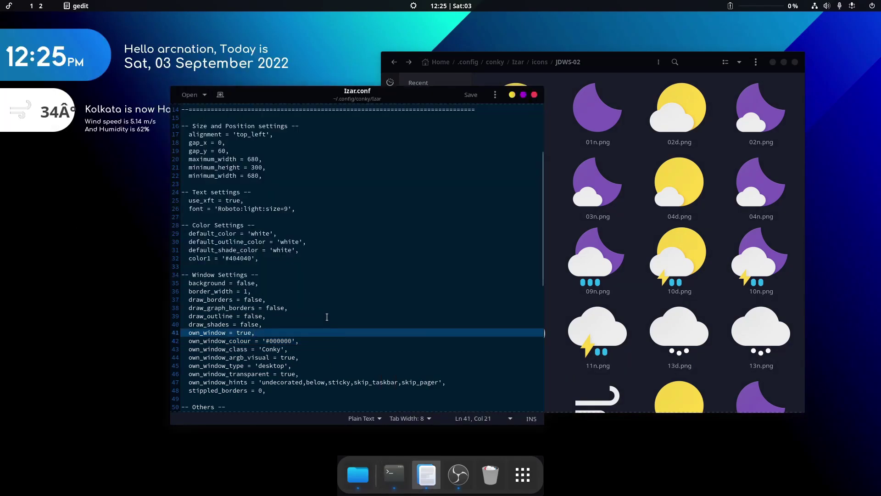
{"action": "key", "text": "ctrl+f"}
{"action": "type", "text": "weath"}
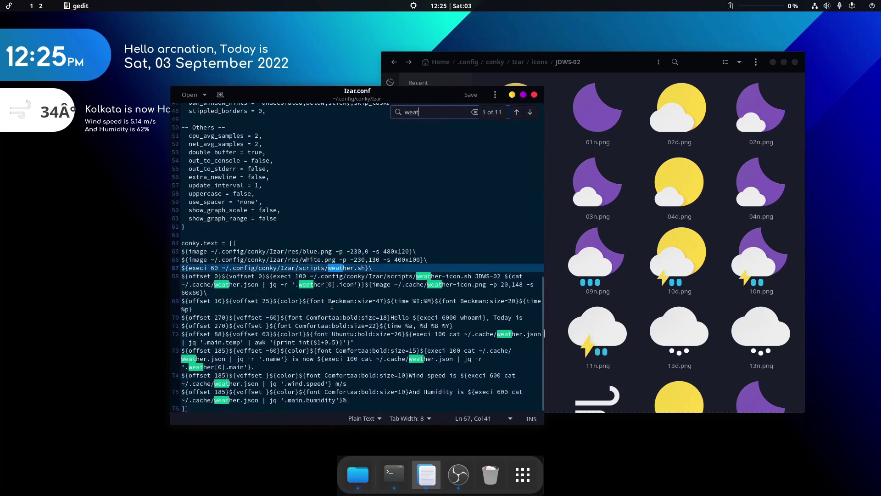
{"action": "left_click", "coordinate": [535, 66]}
{"action": "left_click", "coordinate": [568, 62]}
{"action": "left_click", "coordinate": [518, 62]}
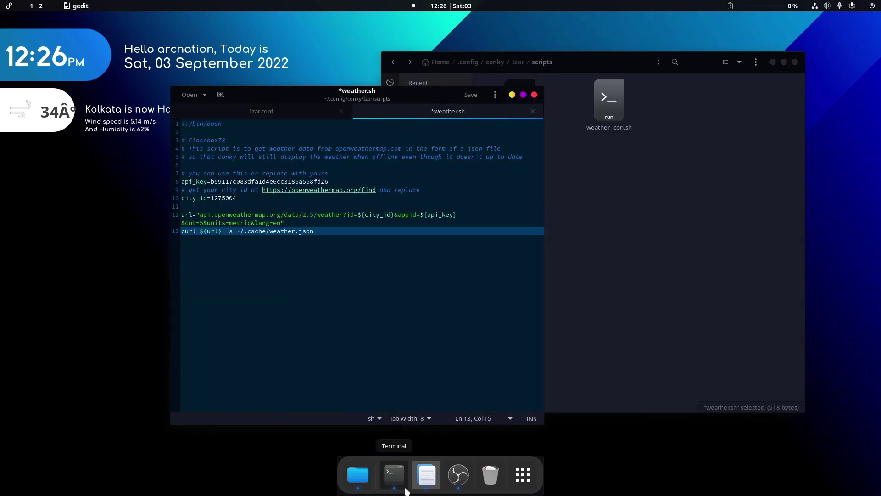
{"action": "type", "text": "-o"}
{"action": "key", "text": "ctrl+s"}
- Rerun ./start.sh so the widget shows Kolkata weather at 34°
{"action": "left_click", "coordinate": [394, 474]}
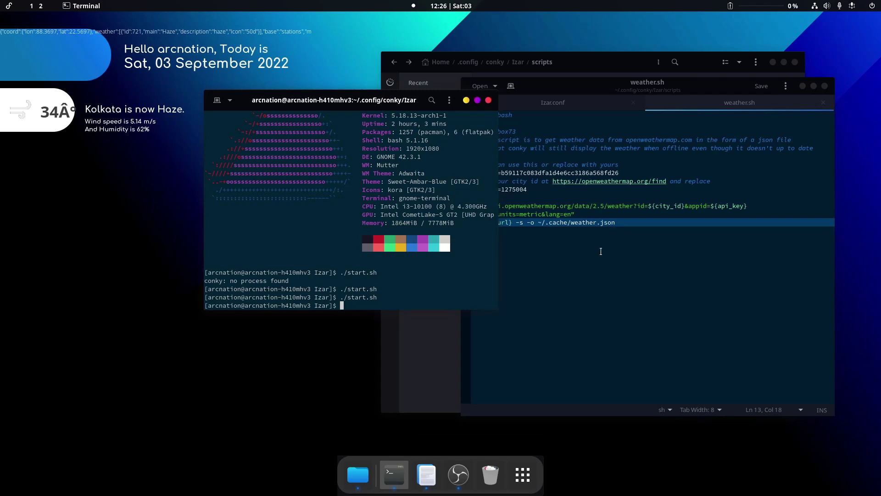
{"action": "left_click", "coordinate": [590, 196]}
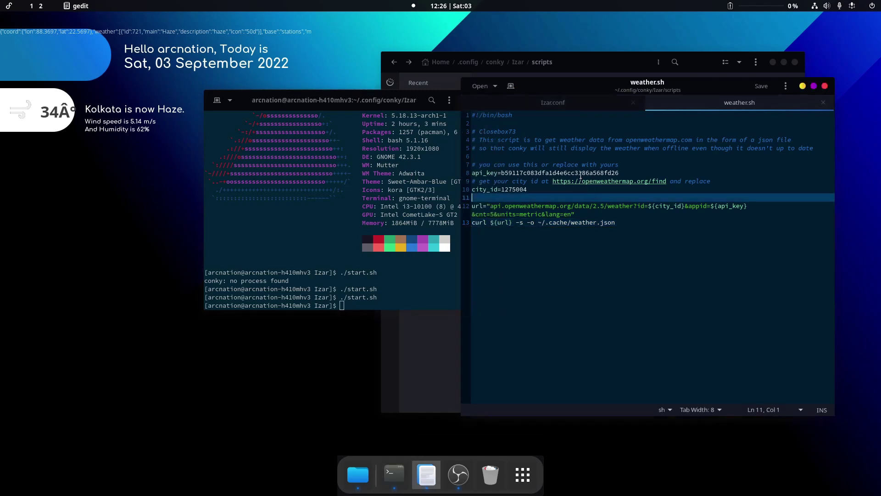
{"action": "left_click_drag", "start_coordinate": [636, 81], "coordinate": [383, 63]}
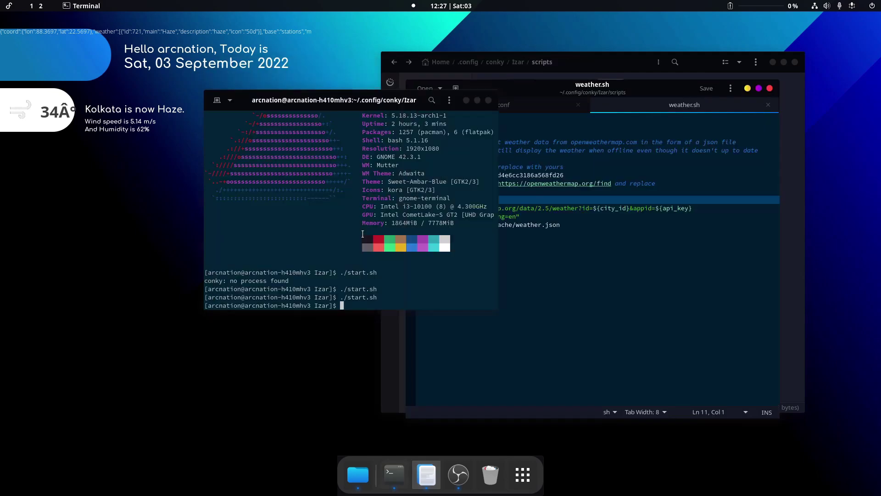
{"action": "key", "text": "Up"}
{"action": "key", "text": "Return"}
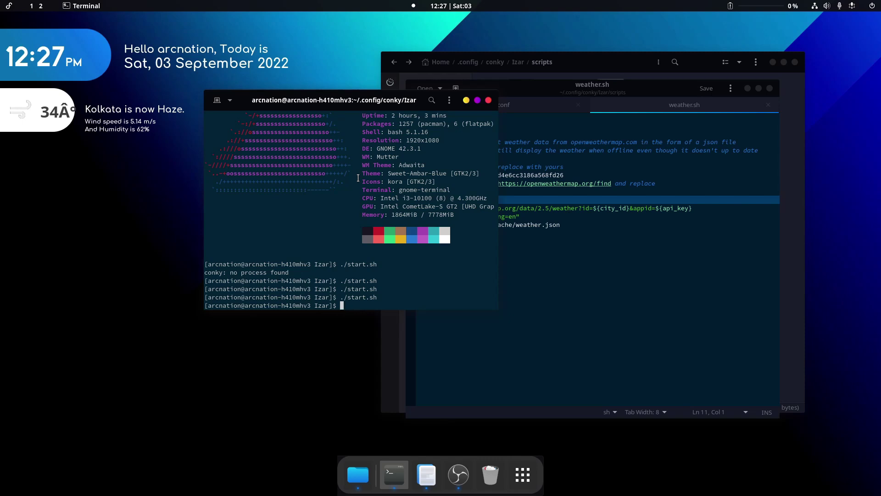
- Close the terminal, text editor and file manager windows
{"action": "left_click", "coordinate": [488, 100]}
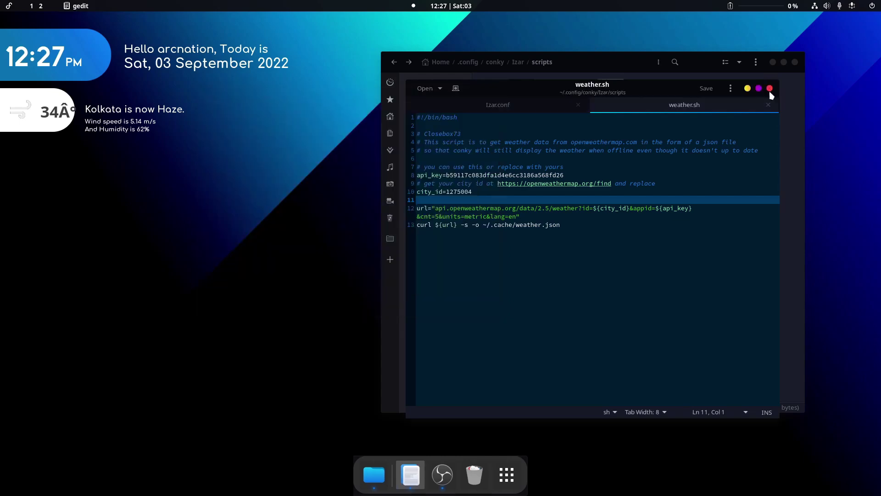
{"action": "left_click", "coordinate": [770, 88]}
{"action": "left_click", "coordinate": [795, 61]}
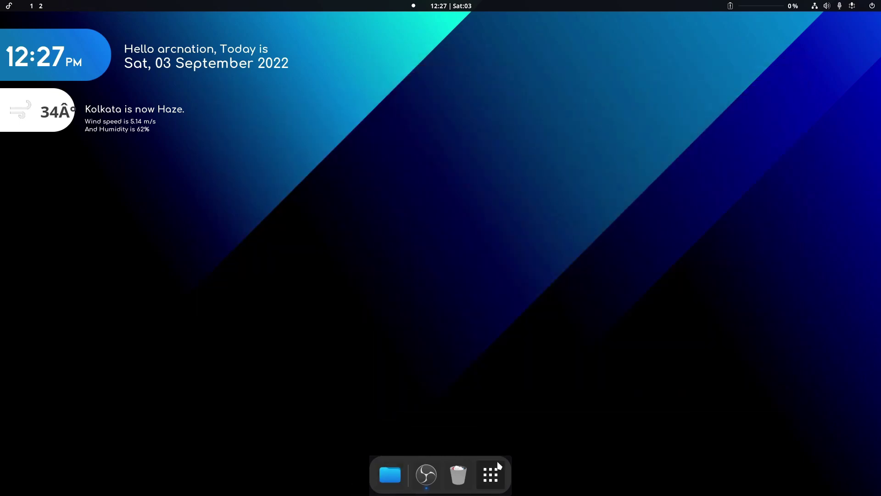
- Open Settings by searching 'set' in the app launcher, then close it again
{"action": "left_click", "coordinate": [491, 474]}
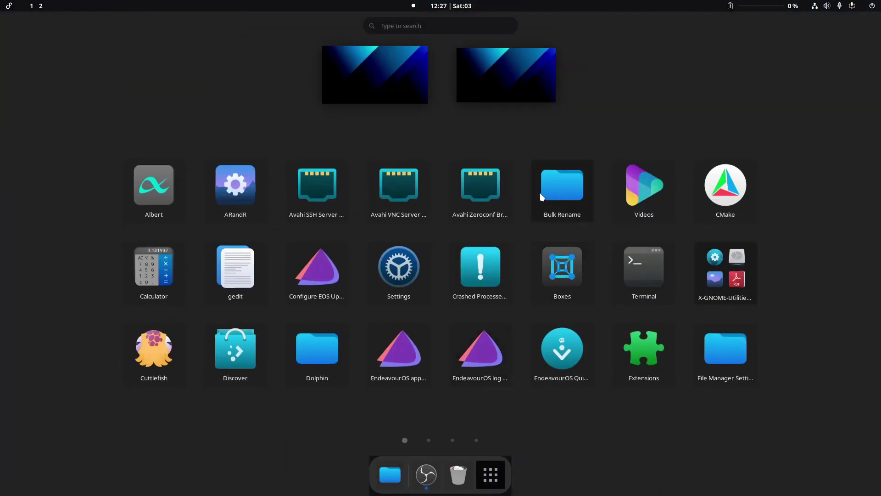
{"action": "type", "text": "set"}
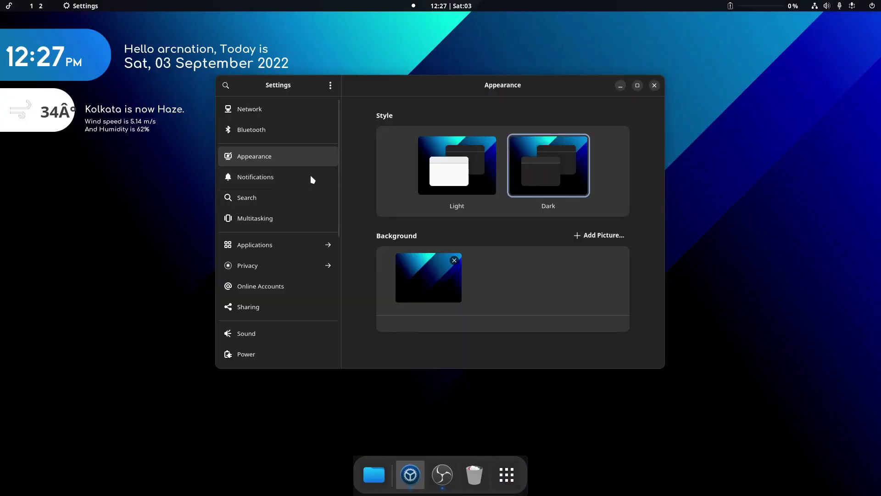
{"action": "left_click", "coordinate": [654, 86]}
- Launch the Extensions app by searching 'ext' in the app launcher
{"action": "left_click", "coordinate": [498, 477]}
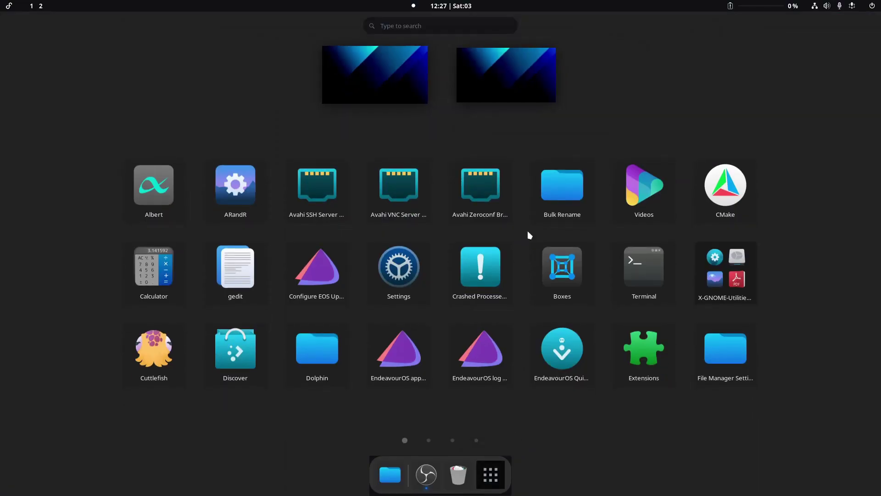
{"action": "type", "text": "ext"}
{"action": "key", "text": "Return"}
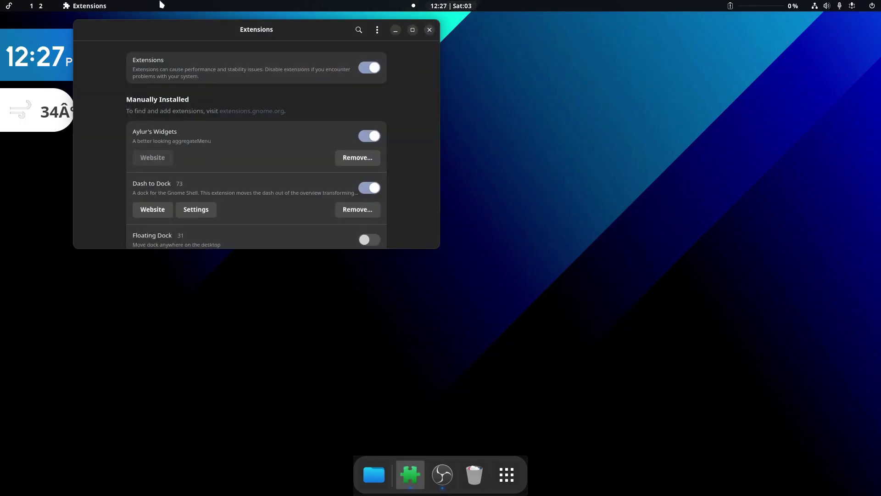
- Open the .config/gtk-4.0 folder in Files in its own window
{"action": "left_click", "coordinate": [628, 56]}
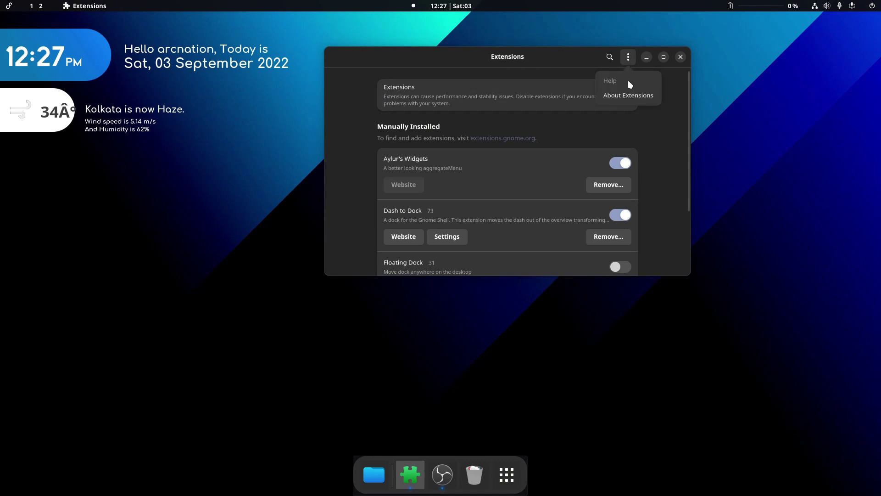
{"action": "left_click", "coordinate": [670, 142]}
{"action": "left_click", "coordinate": [374, 476]}
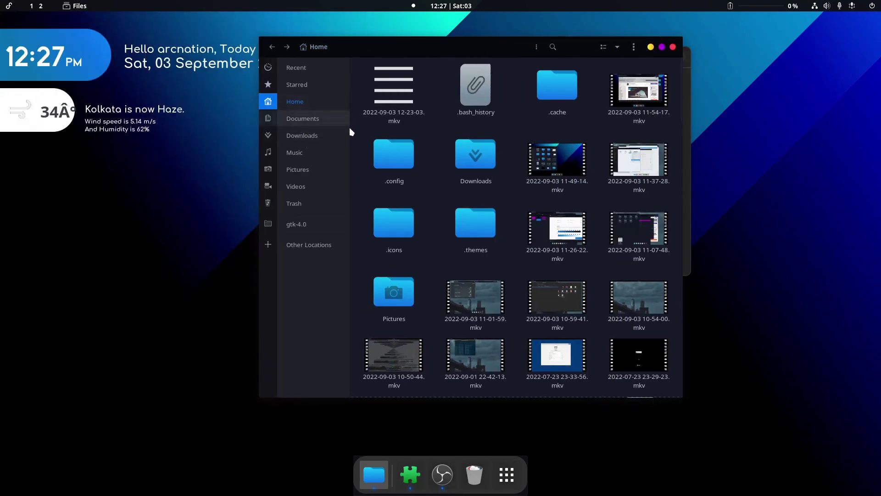
{"action": "double_click", "coordinate": [422, 156]}
{"action": "type", "text": "gtk"}
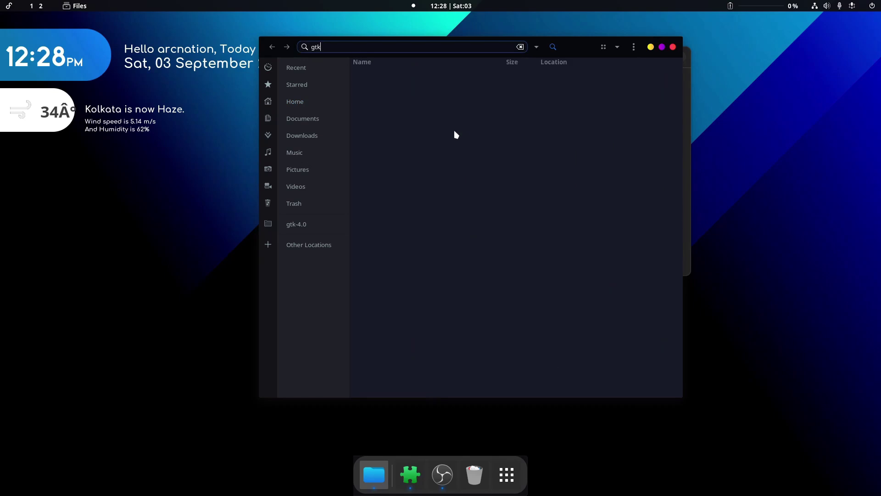
{"action": "double_click", "coordinate": [425, 130]}
{"action": "double_click", "coordinate": [390, 87]}
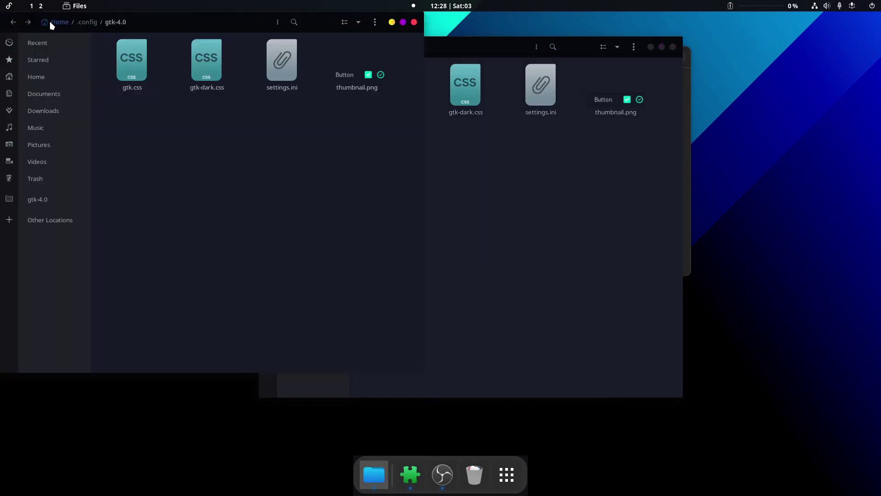
- Go to ~/.themes/Sweet-Ambar-Blue/gtk-4.0, select all its files and cancel the permanent-delete dialog
{"action": "left_click", "coordinate": [57, 22]}
{"action": "key", "text": "ctrl+l"}
{"action": "type", "text": "~/.themes/Sweet-Ambar-Blue"}
{"action": "key", "text": "Return"}
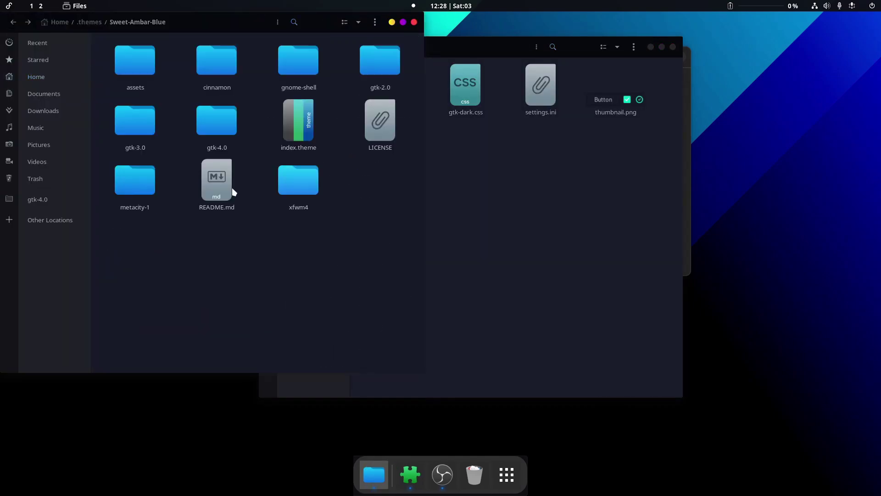
{"action": "double_click", "coordinate": [217, 120]}
{"action": "key", "text": "ctrl+a"}
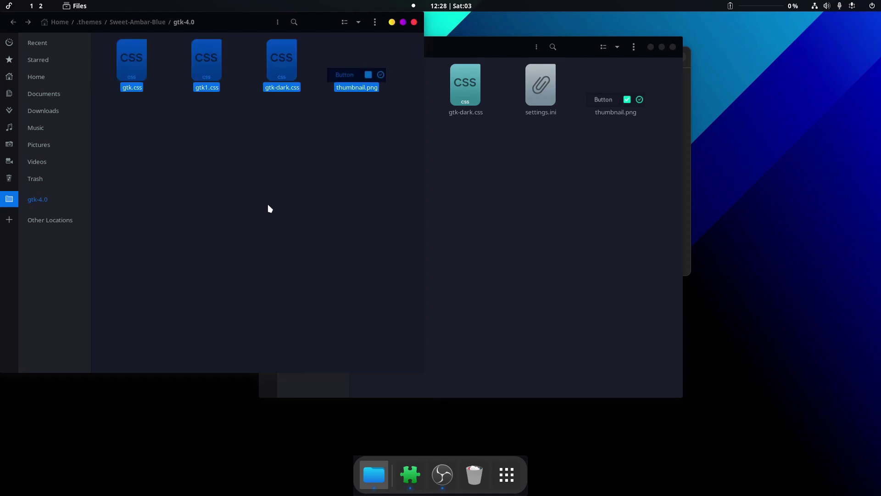
{"action": "key", "text": "shift+Delete"}
{"action": "left_click", "coordinate": [569, 250]}
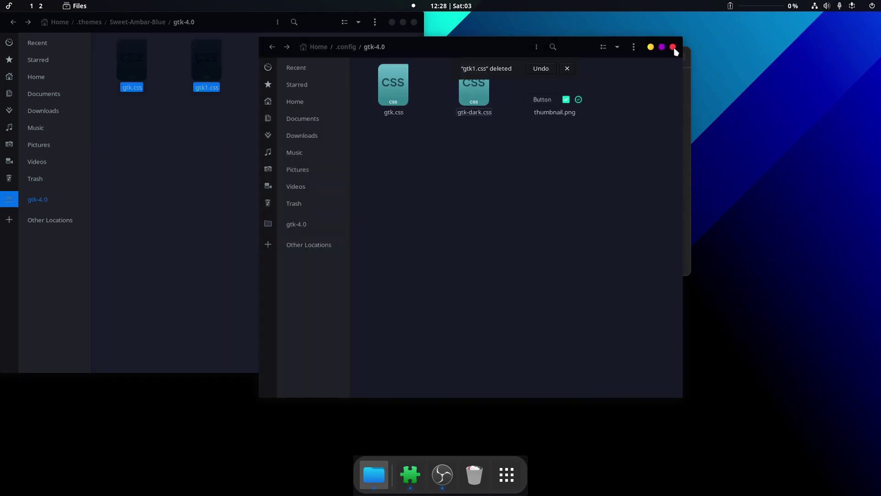
- Close the extra Files and Extensions windows and bring up the application overview
{"action": "left_click", "coordinate": [673, 47]}
{"action": "left_click", "coordinate": [685, 59]}
{"action": "left_click", "coordinate": [491, 475]}
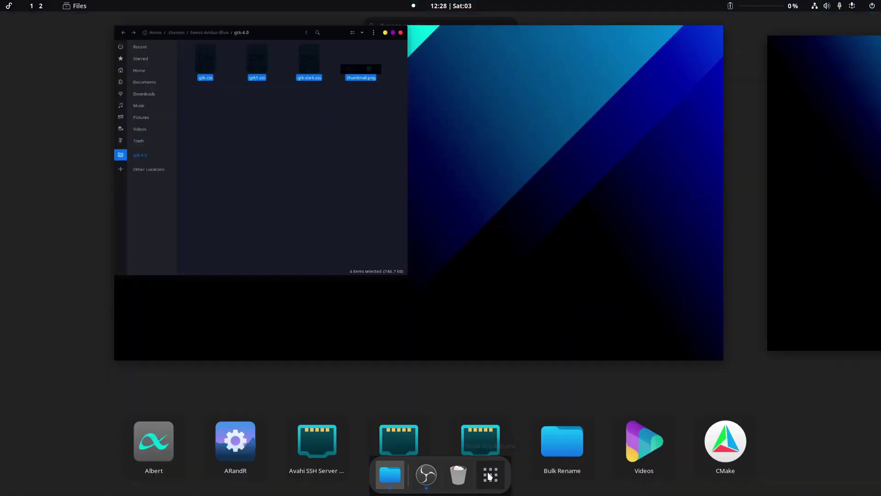
- Launch Extensions via 'ex', then Settings via 'set' from app search
{"action": "type", "text": "ex"}
{"action": "key", "text": "Return"}
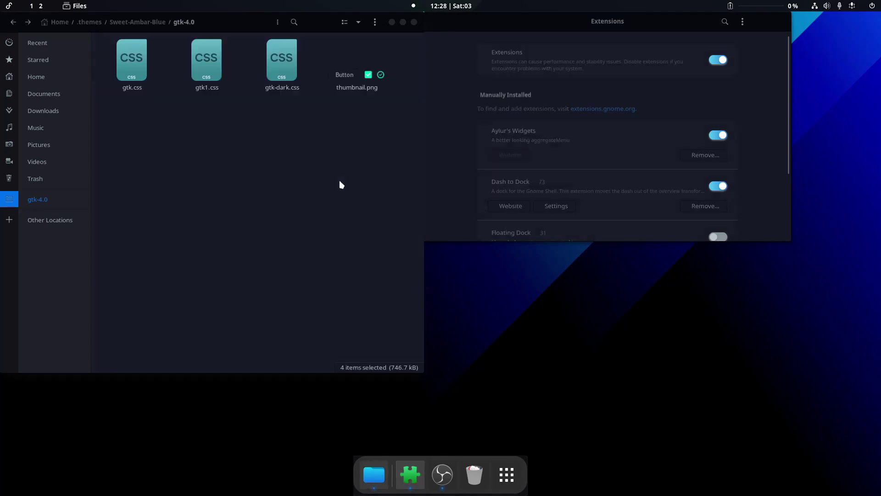
{"action": "key", "text": "super+a"}
{"action": "type", "text": "set"}
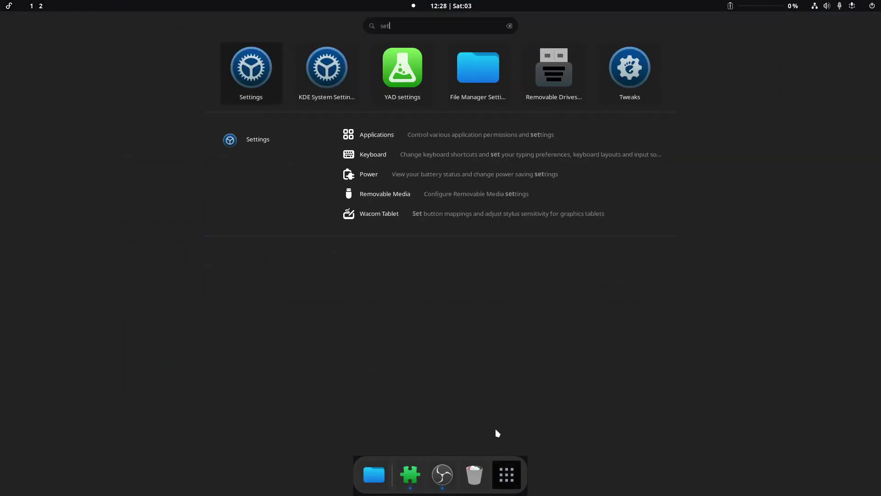
{"action": "key", "text": "Return"}
- Move Settings aside, view its Notifications page, quit Settings and reposition Extensions
{"action": "left_click_drag", "start_coordinate": [174, 21], "coordinate": [291, 112]}
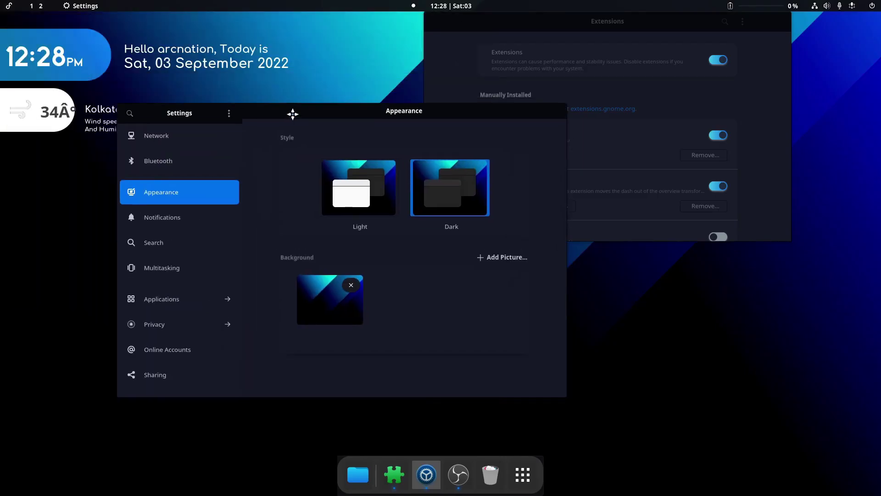
{"action": "left_click", "coordinate": [187, 223]}
{"action": "left_click", "coordinate": [229, 113]}
{"action": "key", "text": "Escape"}
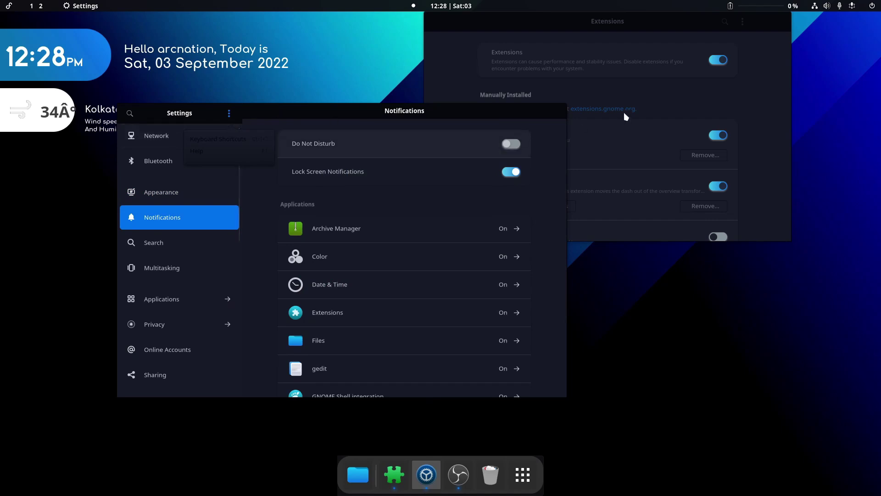
{"action": "key", "text": "ctrl+q"}
{"action": "left_click_drag", "start_coordinate": [599, 37], "coordinate": [317, 58]}
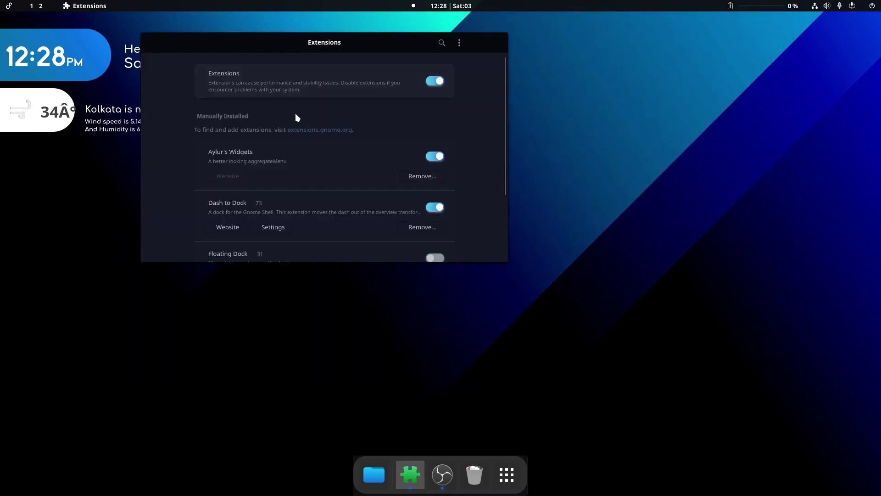
- Set Dash to Dock's icon size limit to 32 px and dock size limit to 92%, then close both windows
{"action": "scroll", "coordinate": [468, 193], "scroll_direction": "down", "scroll_amount": 2}
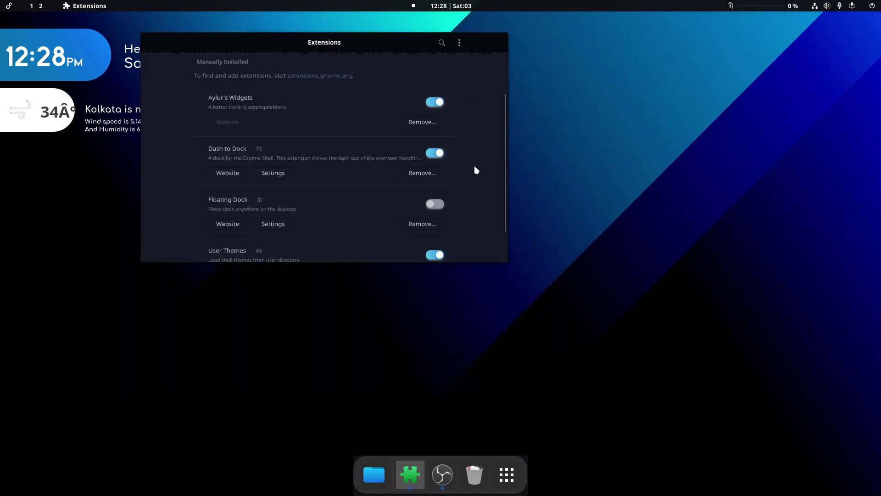
{"action": "left_click", "coordinate": [267, 172]}
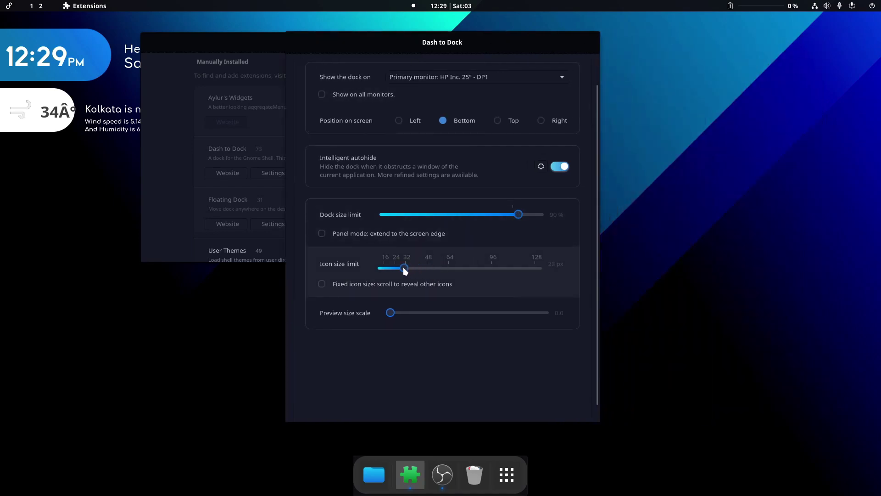
{"action": "left_click_drag", "start_coordinate": [404, 268], "coordinate": [403, 267]}
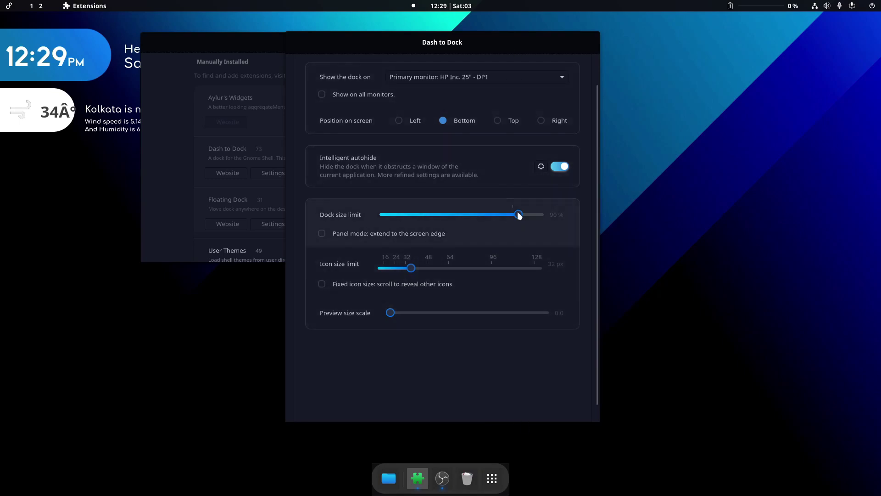
{"action": "left_click", "coordinate": [543, 216]}
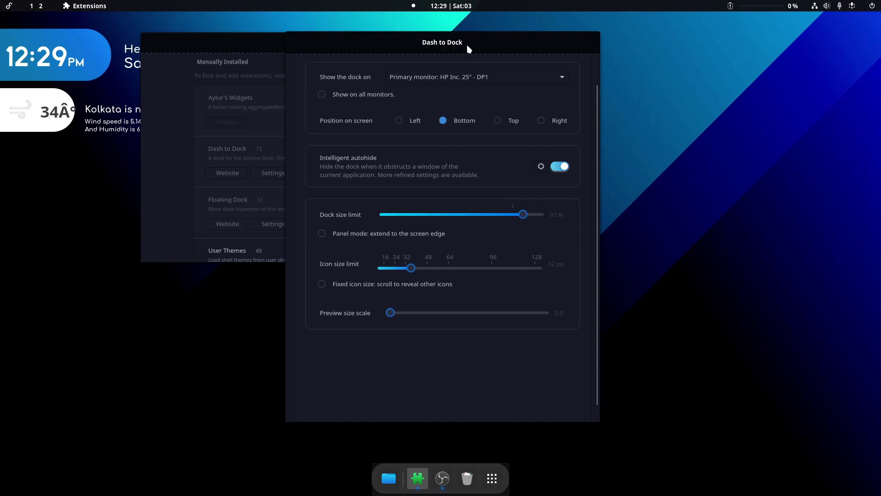
{"action": "left_click", "coordinate": [582, 48]}
{"action": "left_click", "coordinate": [499, 44]}
{"action": "key", "text": "super"}
- Launch Settings and pin it to the dock with Pin to Dash
{"action": "type", "text": "s"}
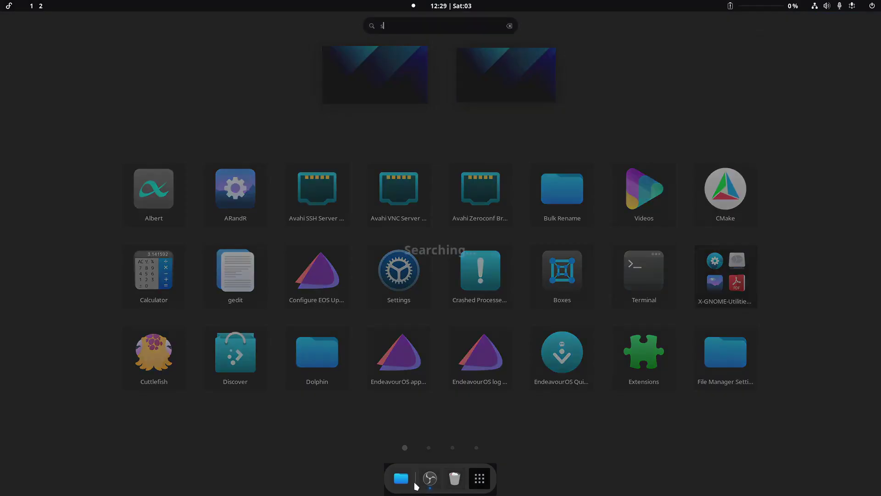
{"action": "key", "text": "Return"}
{"action": "right_click", "coordinate": [417, 480]}
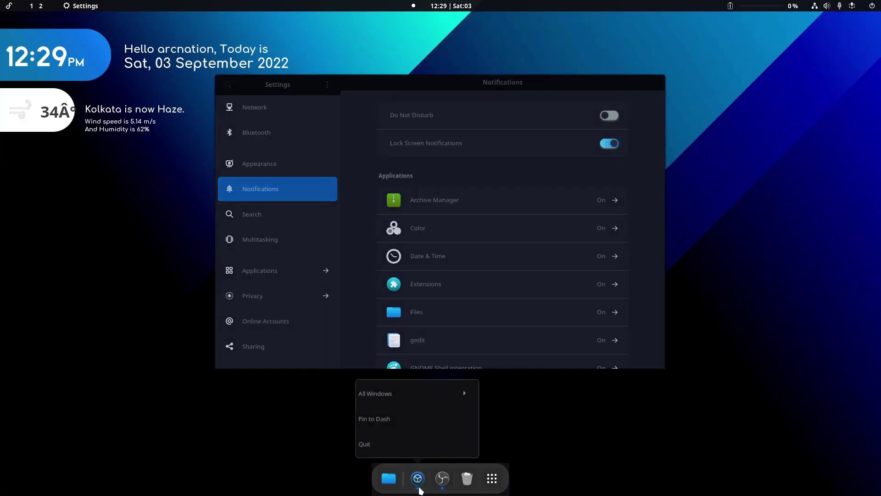
{"action": "left_click", "coordinate": [375, 432]}
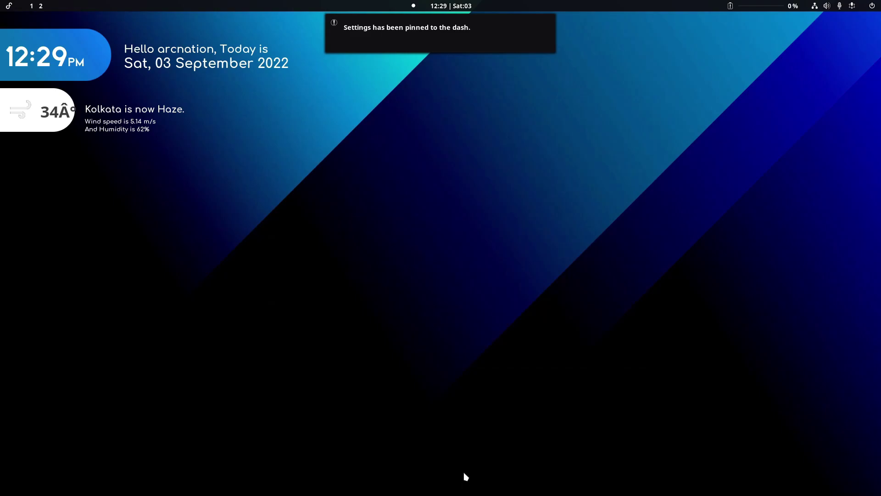
- Launch Calculator from the application overview, then return to the overview
{"action": "key", "text": "super"}
{"action": "left_click", "coordinate": [136, 279]}
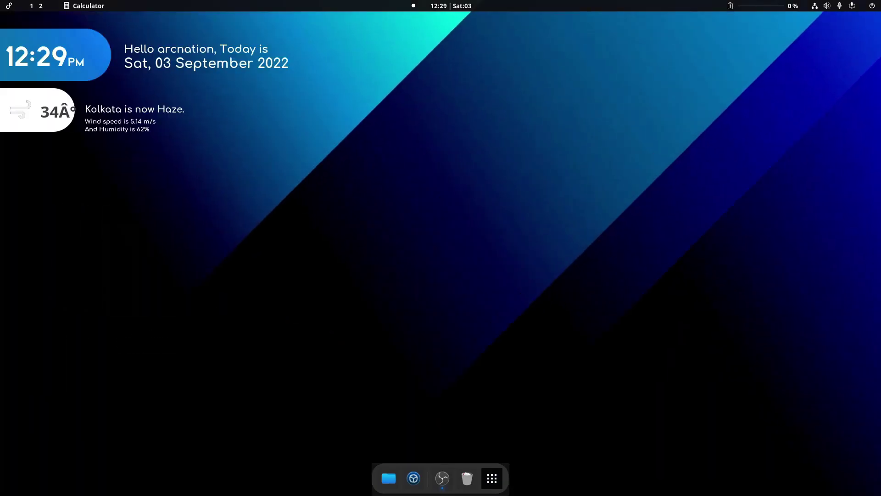
{"action": "key", "text": "super"}
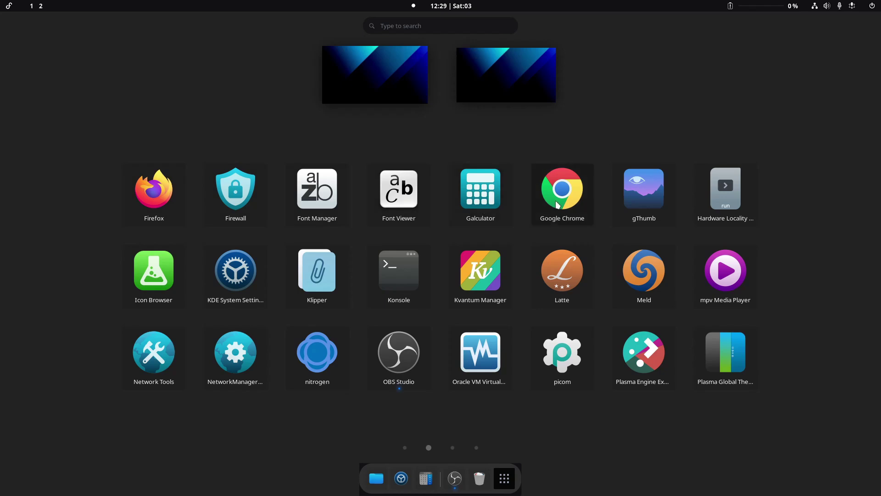
- Launch Firefox, pin it to the dock, and close its window
{"action": "left_click", "coordinate": [157, 210]}
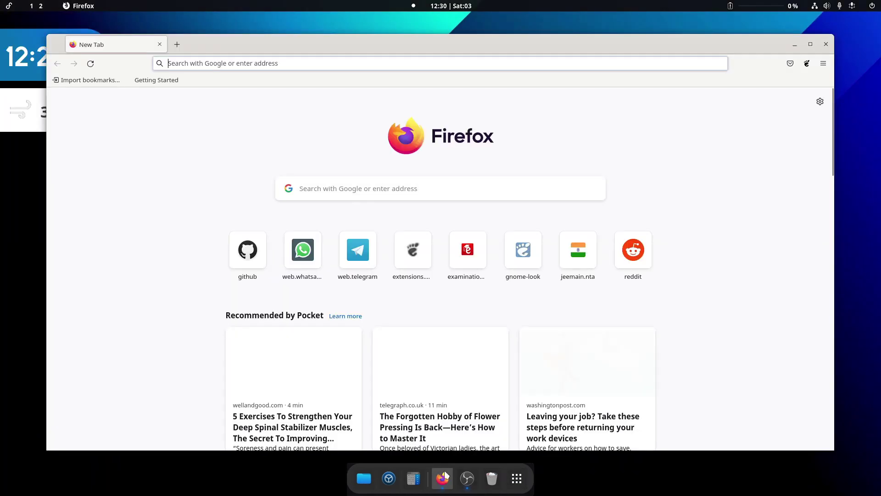
{"action": "right_click", "coordinate": [442, 479]}
{"action": "left_click", "coordinate": [399, 419]}
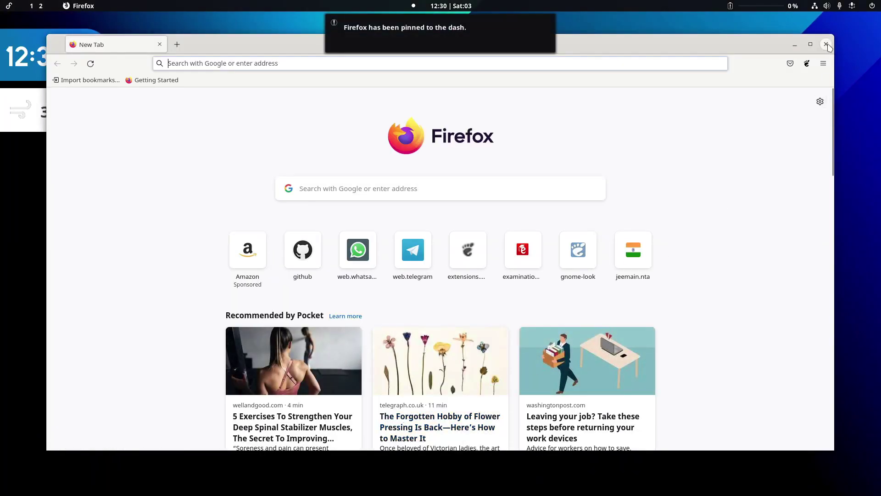
{"action": "key", "text": "alt+F4"}
- Reopen Firefox from the dock, enable Title Bar in Customize Toolbar, then close Firefox
{"action": "left_click", "coordinate": [439, 480]}
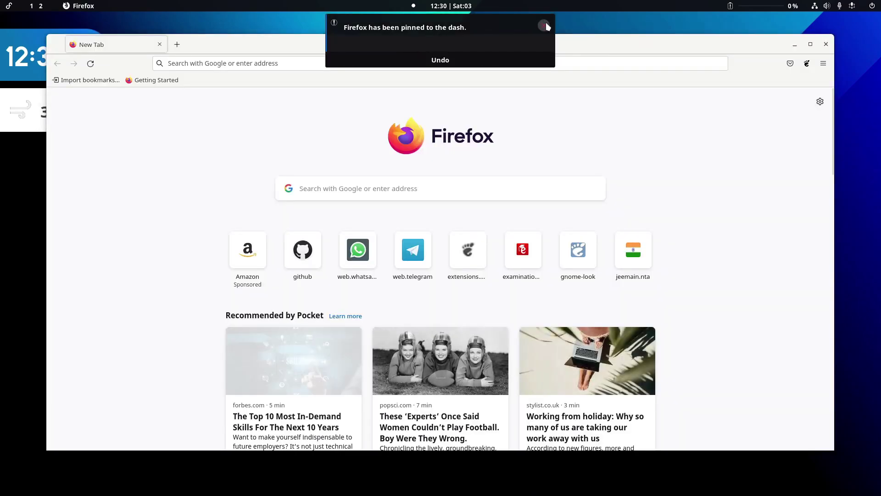
{"action": "right_click", "coordinate": [779, 51]}
{"action": "left_click", "coordinate": [801, 108]}
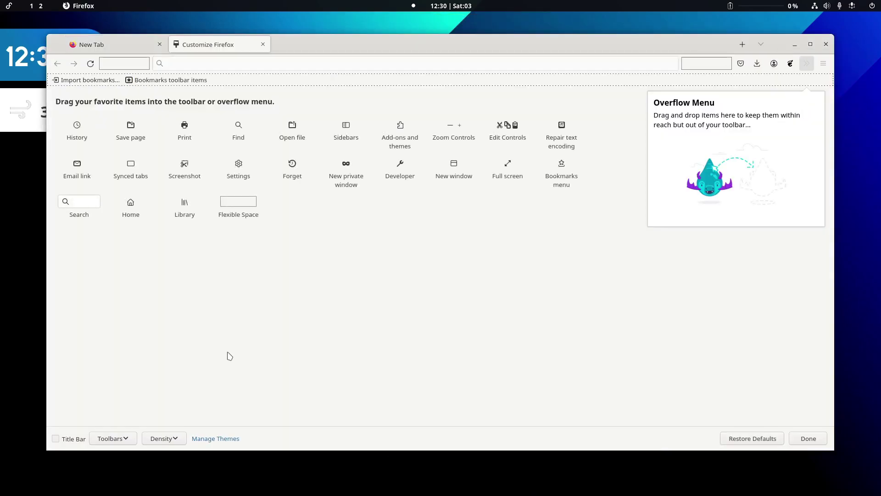
{"action": "left_click", "coordinate": [55, 438]}
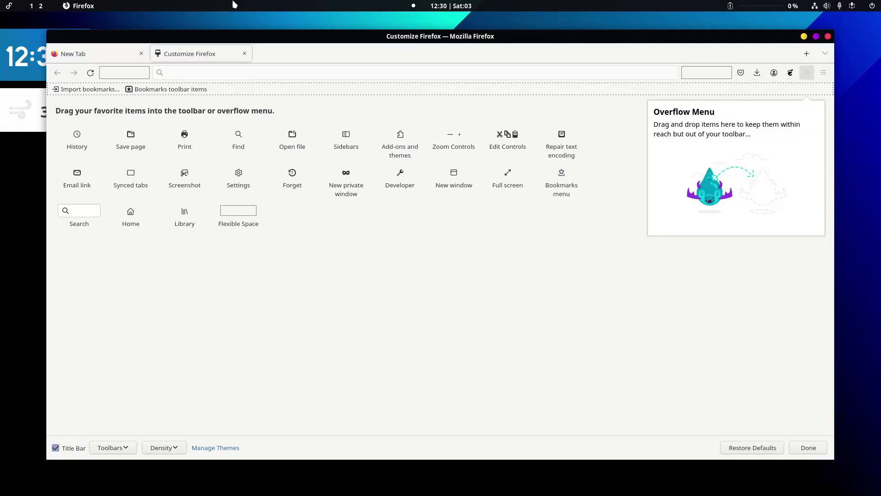
{"action": "left_click", "coordinate": [95, 59]}
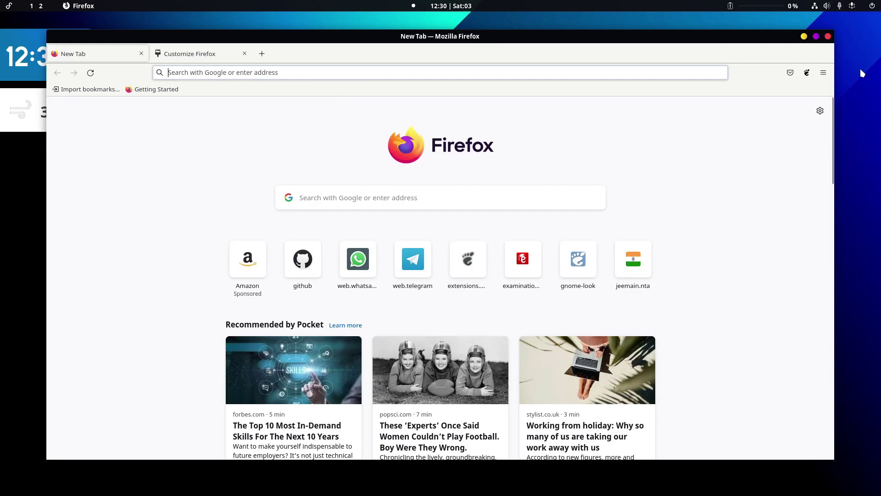
{"action": "left_click", "coordinate": [828, 36]}
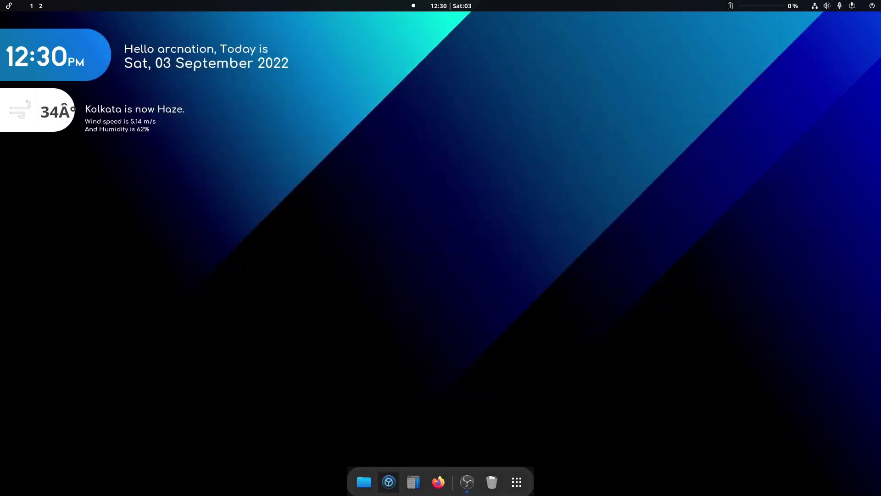
- Restore and minimize OBS Studio, then launch Terminal by searching 'term'
{"action": "left_click", "coordinate": [467, 479]}
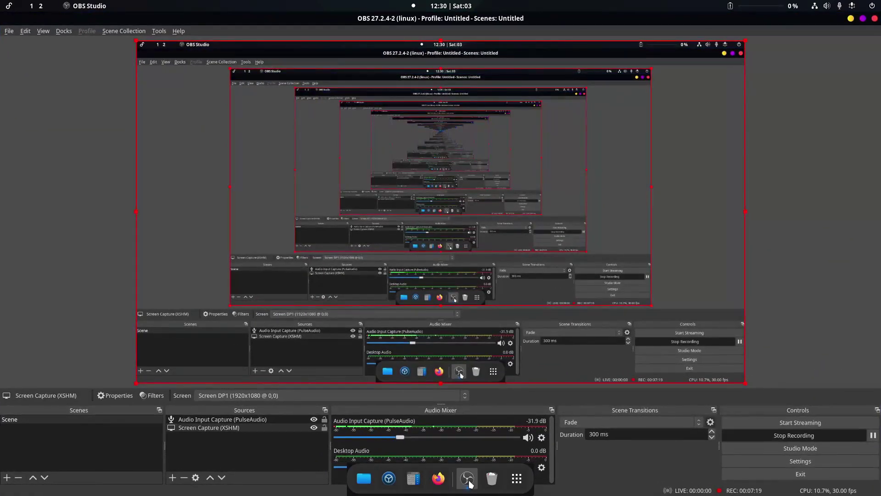
{"action": "left_click", "coordinate": [468, 480]}
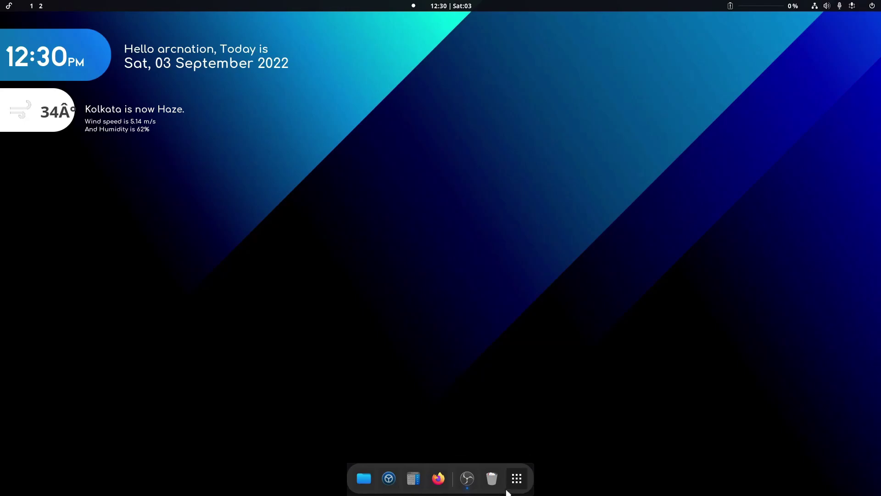
{"action": "left_click", "coordinate": [517, 479]}
{"action": "scroll", "coordinate": [557, 265], "scroll_direction": "up", "scroll_amount": 1}
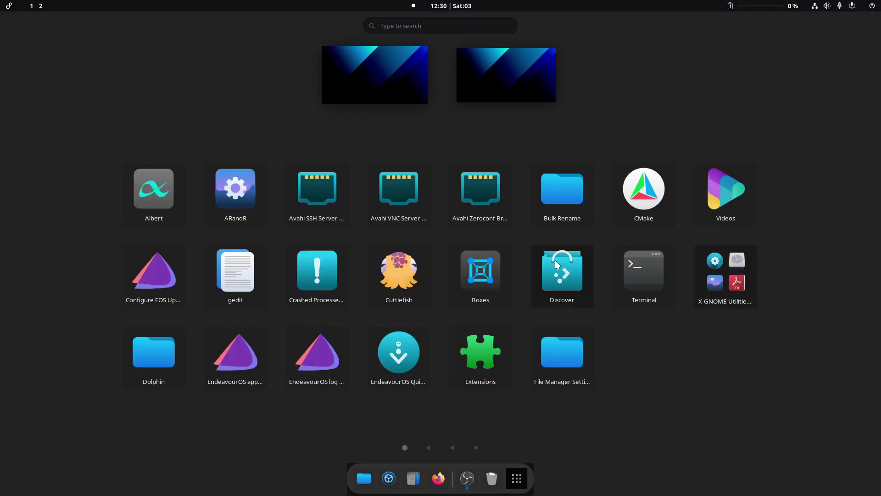
{"action": "type", "text": "term"}
{"action": "key", "text": "Return"}
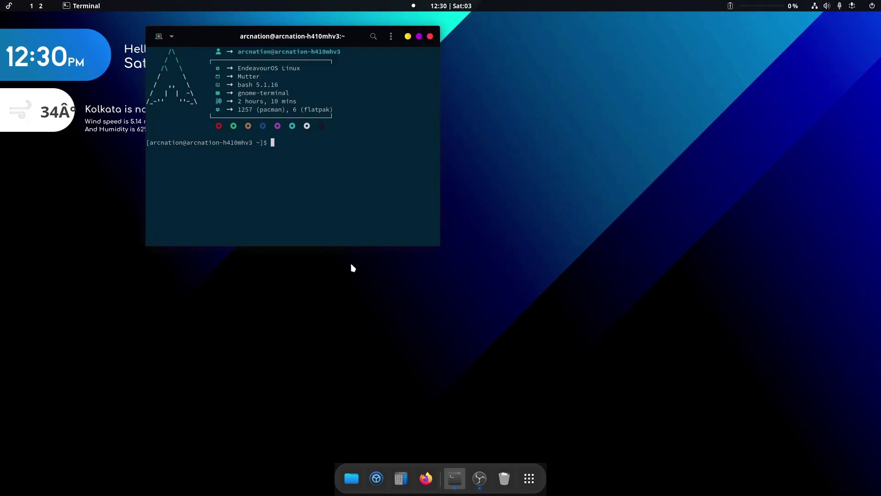